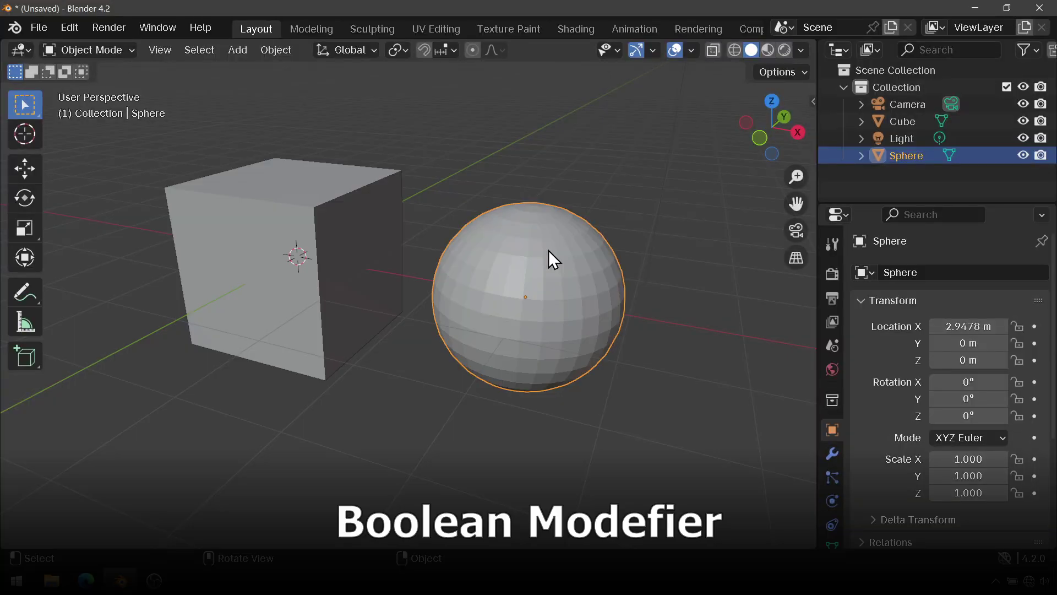
Switch the selection between the cube and the sphere, ending with the sphere selected.
click(337, 256)
click(472, 278)
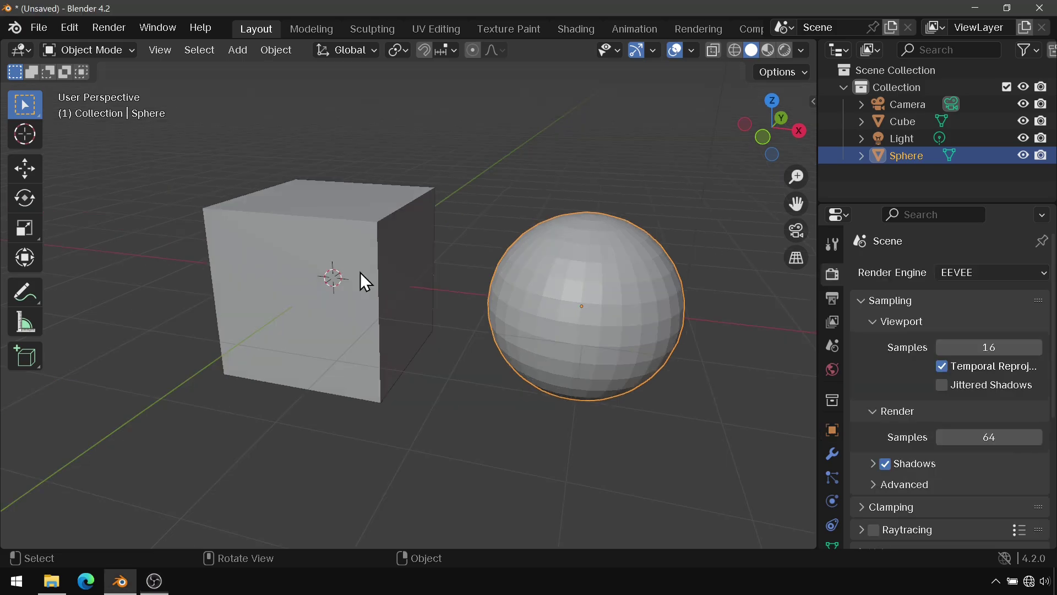
click(405, 276)
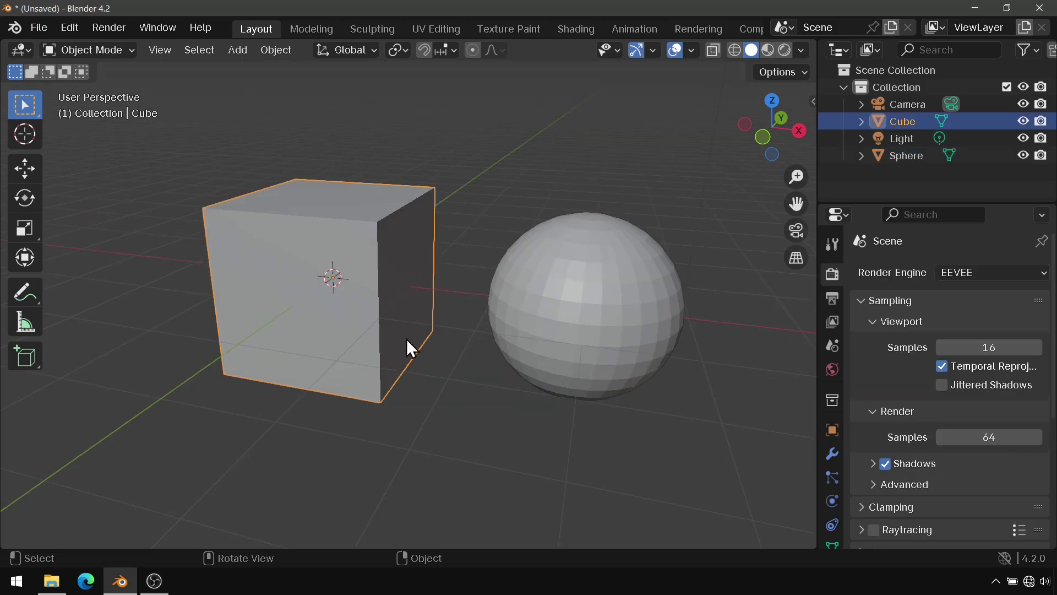
click(606, 249)
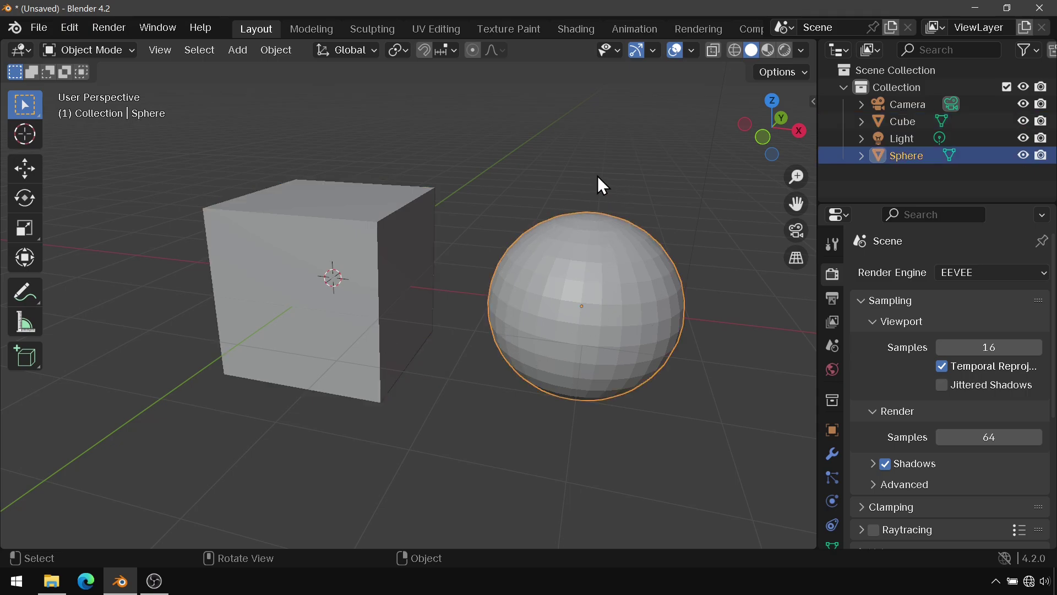
click(417, 235)
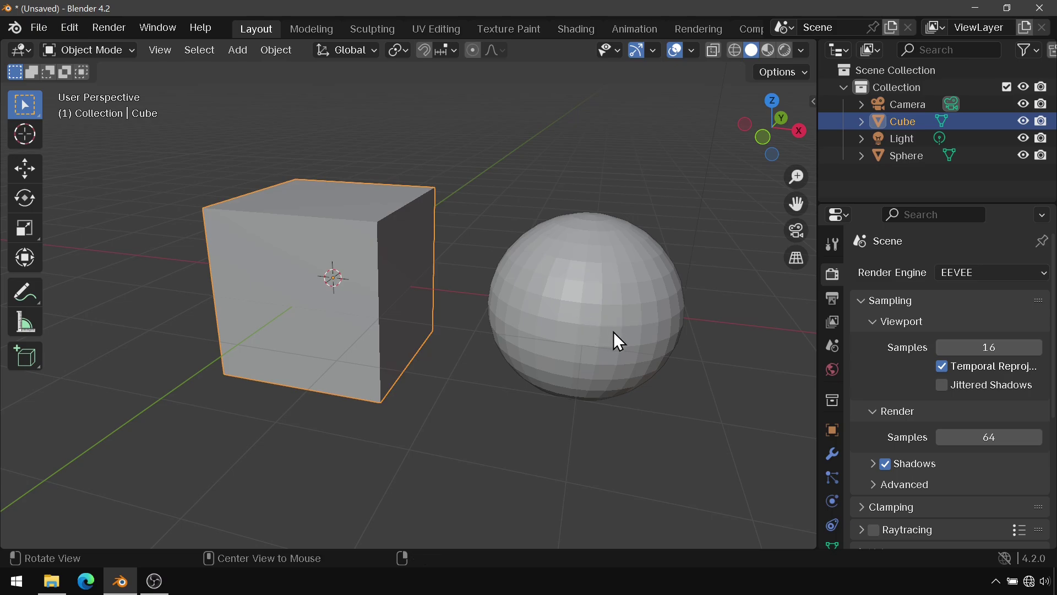
middle_drag(613, 331, 606, 320)
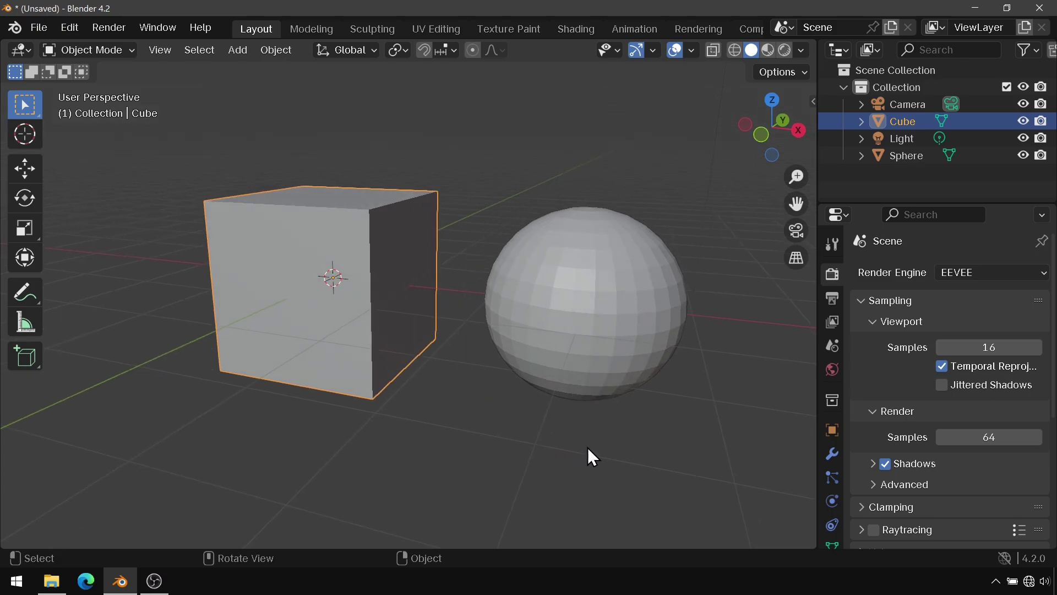
click(633, 267)
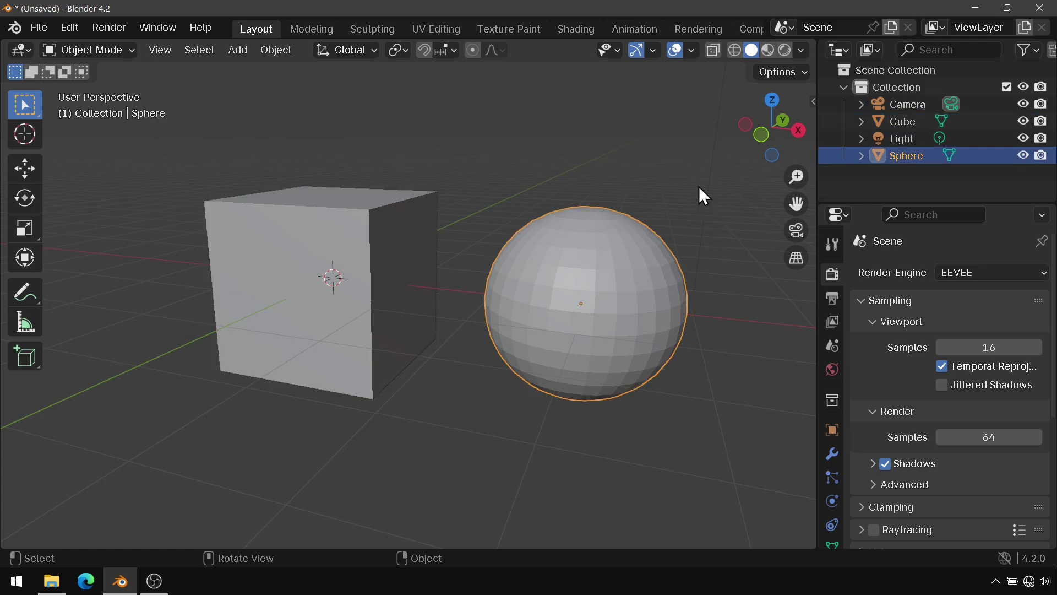
Set the sphere's Viewport Display 'Display As' option to Wire.
click(831, 429)
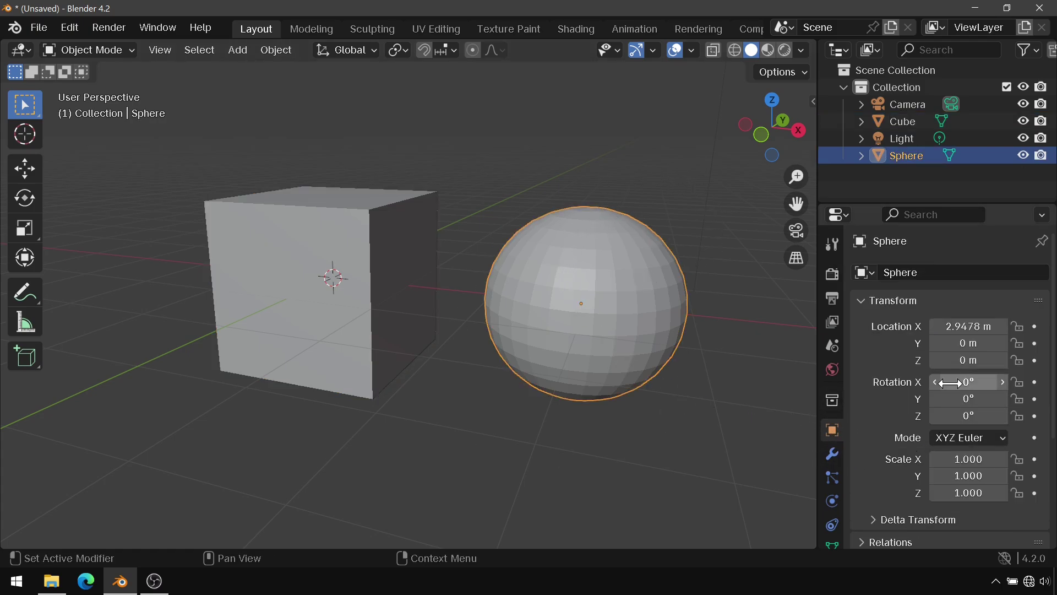
scroll(951, 384, down, 5)
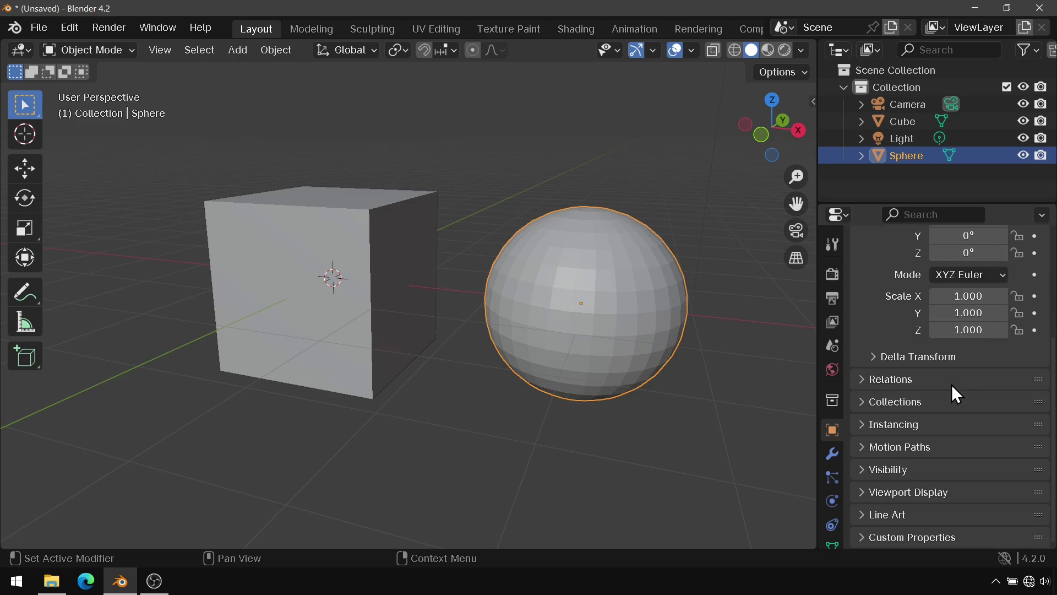
click(924, 494)
scroll(940, 437, down, 2)
scroll(940, 437, down, 6)
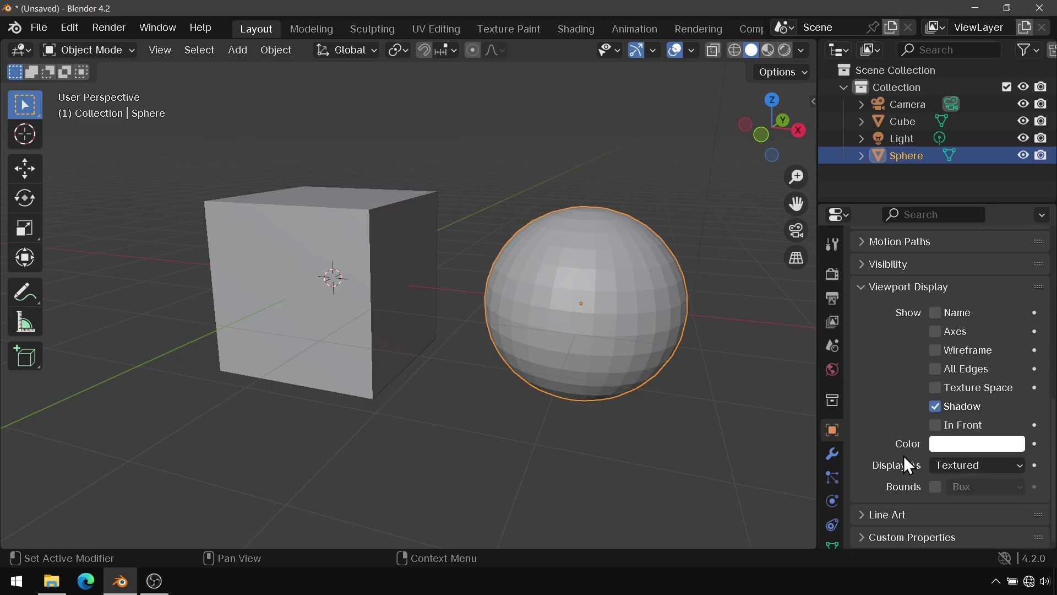
click(964, 465)
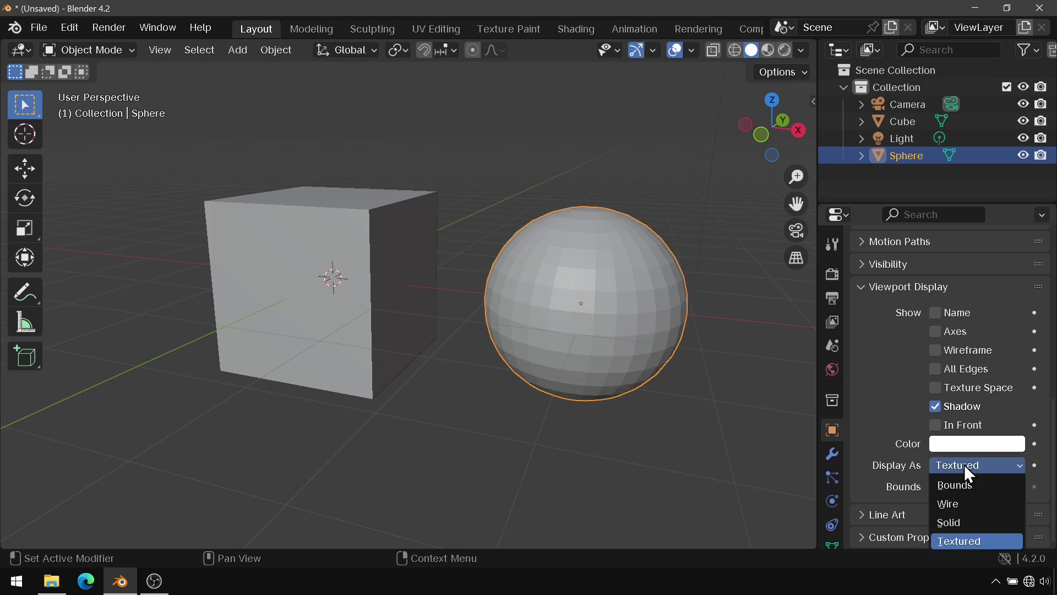
click(963, 499)
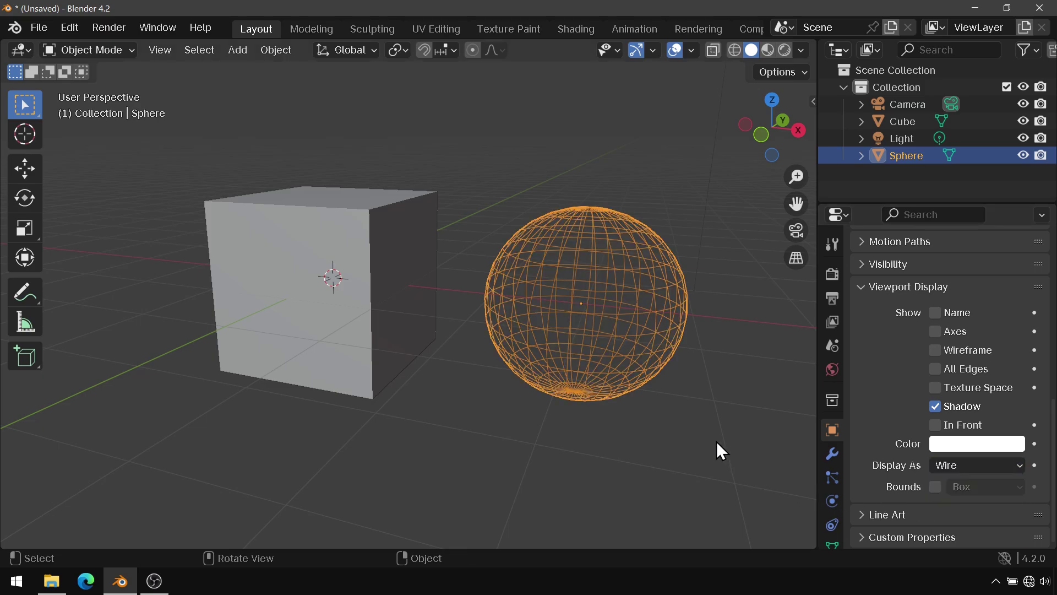
Orbit around the scene and reselect the objects, finishing with the cube selected.
click(718, 404)
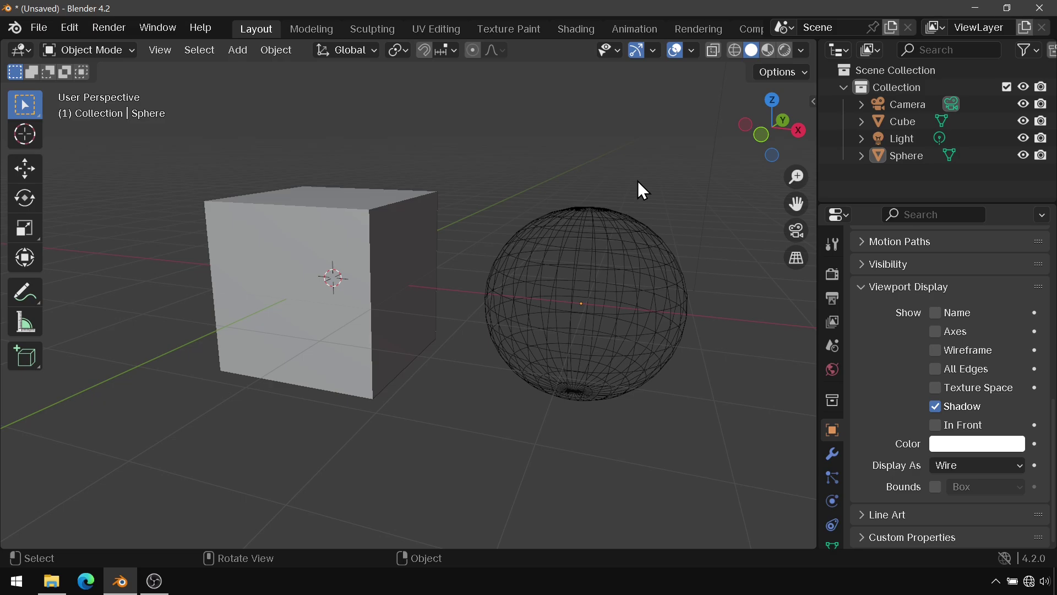
middle_drag(693, 259, 543, 361)
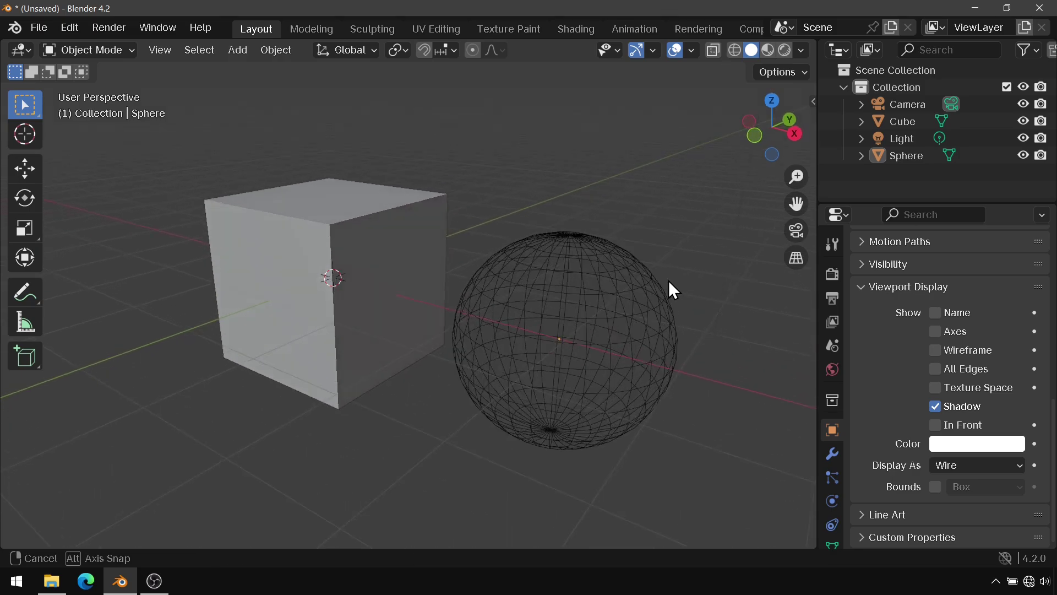
click(384, 285)
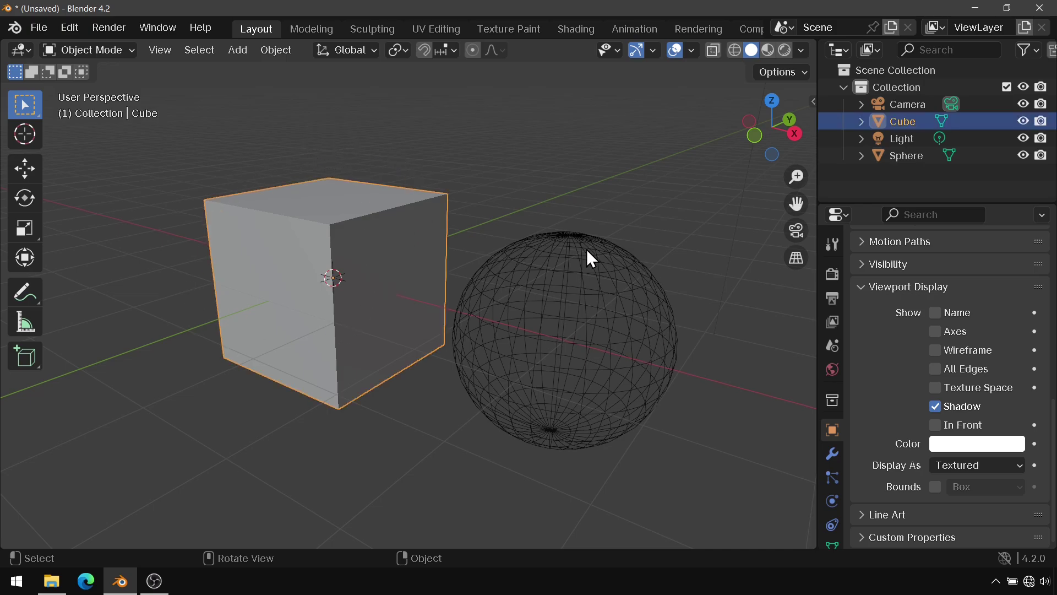
click(508, 336)
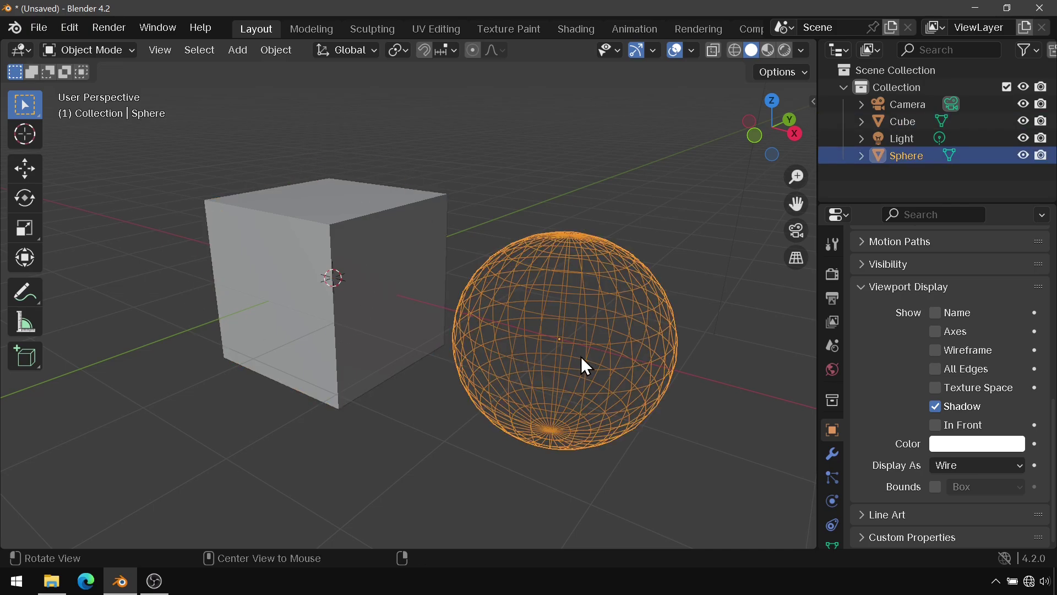
middle_drag(580, 356, 648, 236)
click(414, 273)
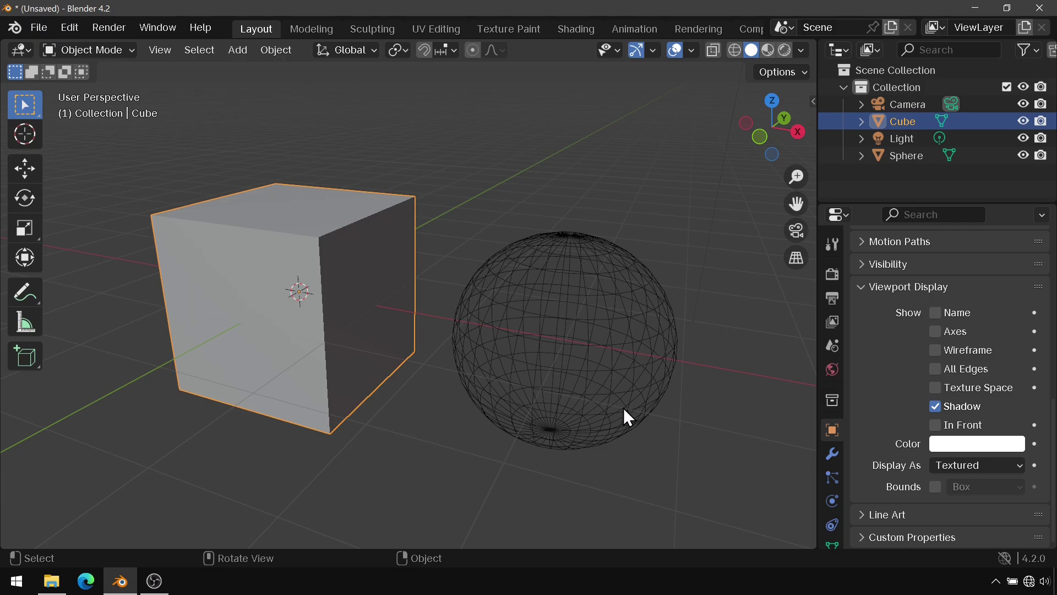
Add a Boolean modifier to the cube with Sphere as its operand object.
click(832, 454)
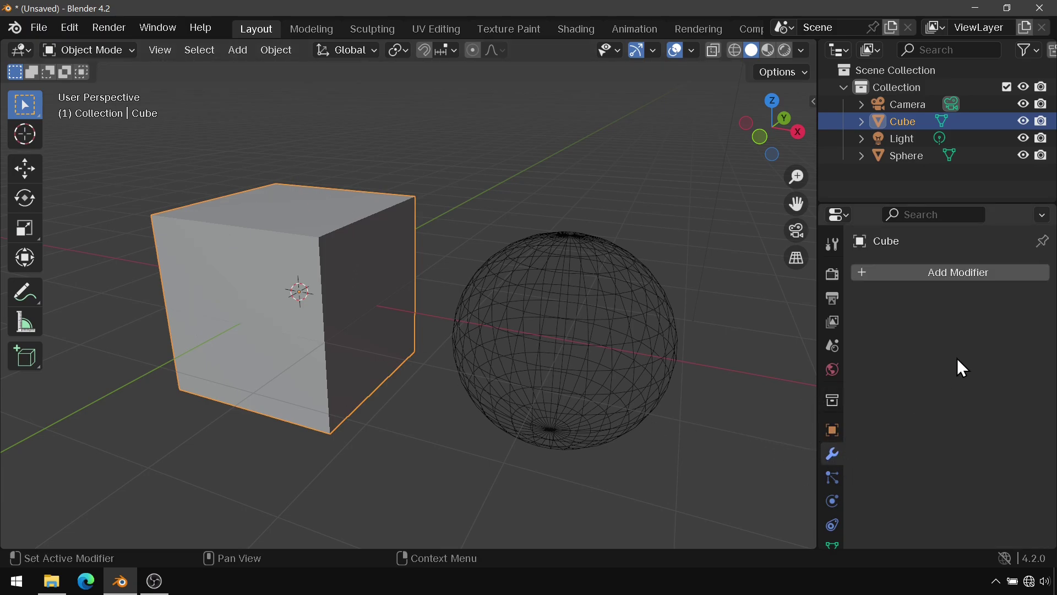
click(968, 272)
mouse_move(893, 270)
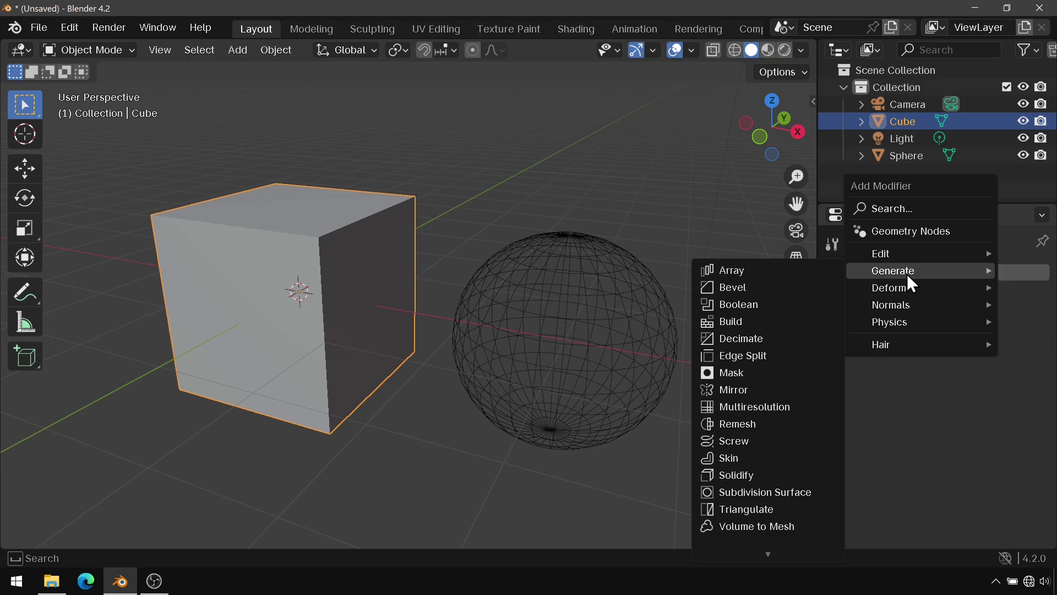
click(749, 304)
scroll(544, 324, down, 2)
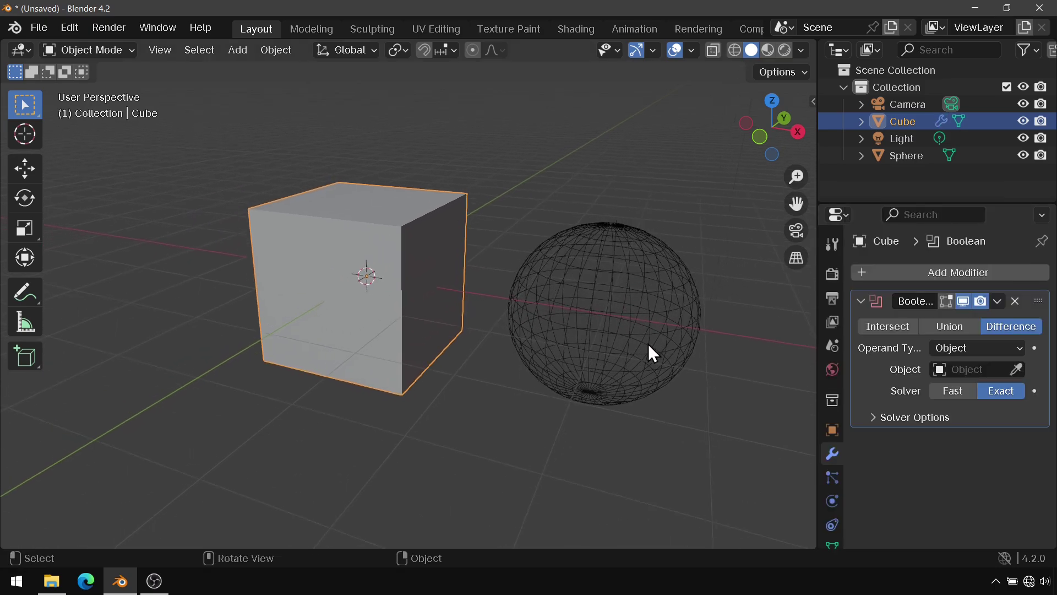
click(985, 369)
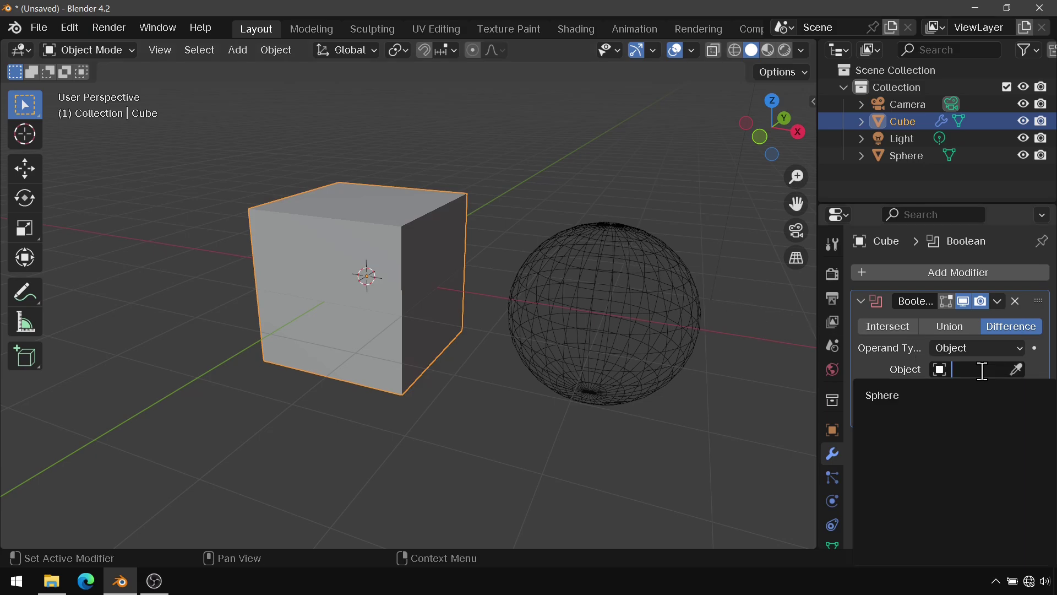
click(923, 395)
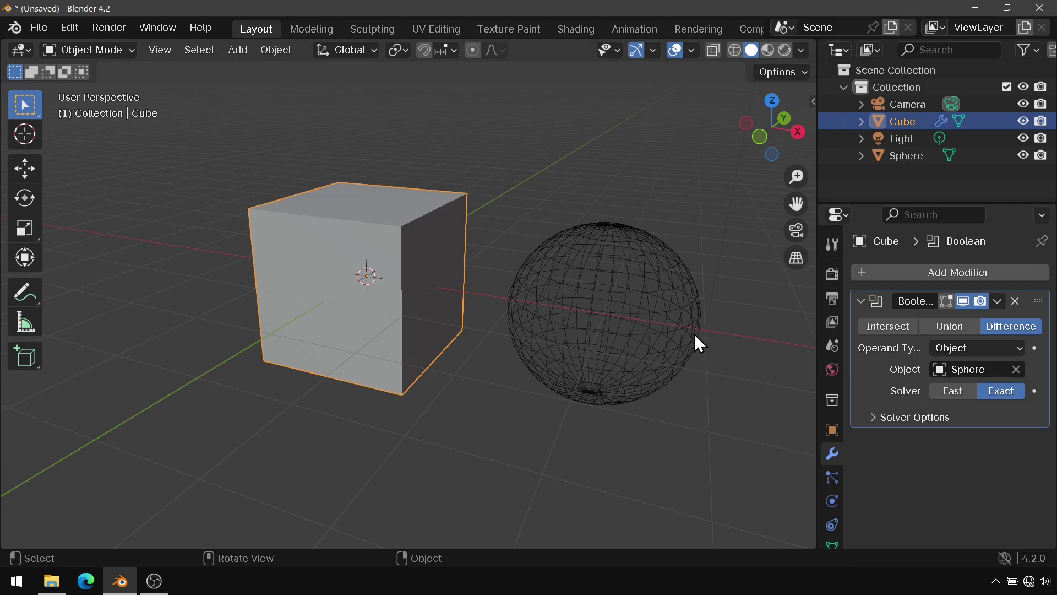
Move the sphere to overlap the cube's corner, then reselect the cube.
click(633, 340)
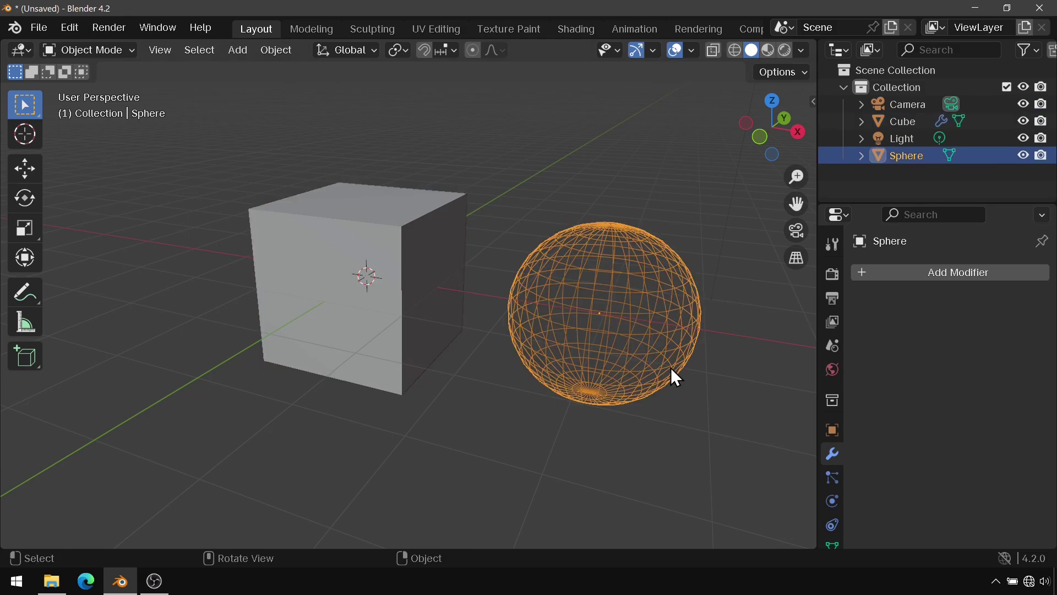
key(g)
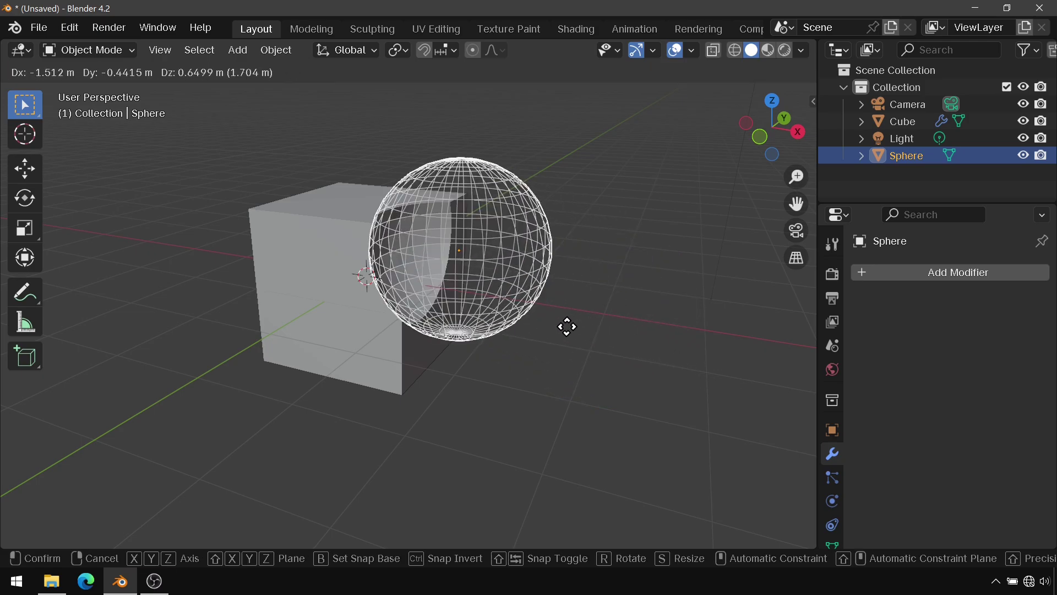
click(531, 326)
mouse_move(462, 322)
middle_down()
mouse_move(517, 344)
mouse_move(556, 334)
mouse_move(497, 322)
mouse_move(591, 385)
mouse_move(544, 351)
mouse_move(448, 337)
mouse_move(355, 335)
mouse_move(352, 358)
mouse_move(460, 385)
mouse_move(630, 365)
middle_up()
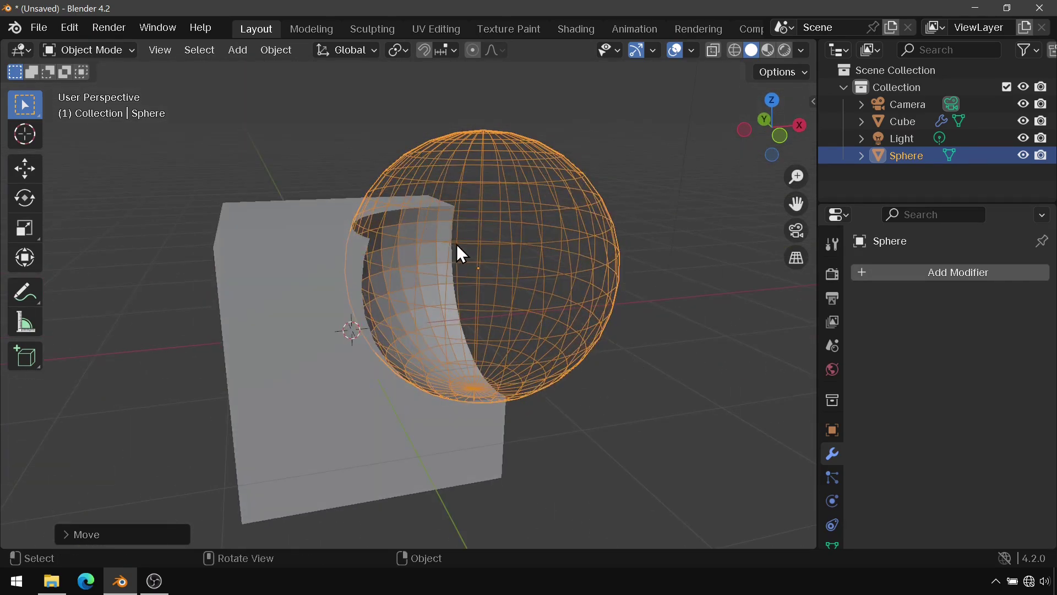
click(295, 262)
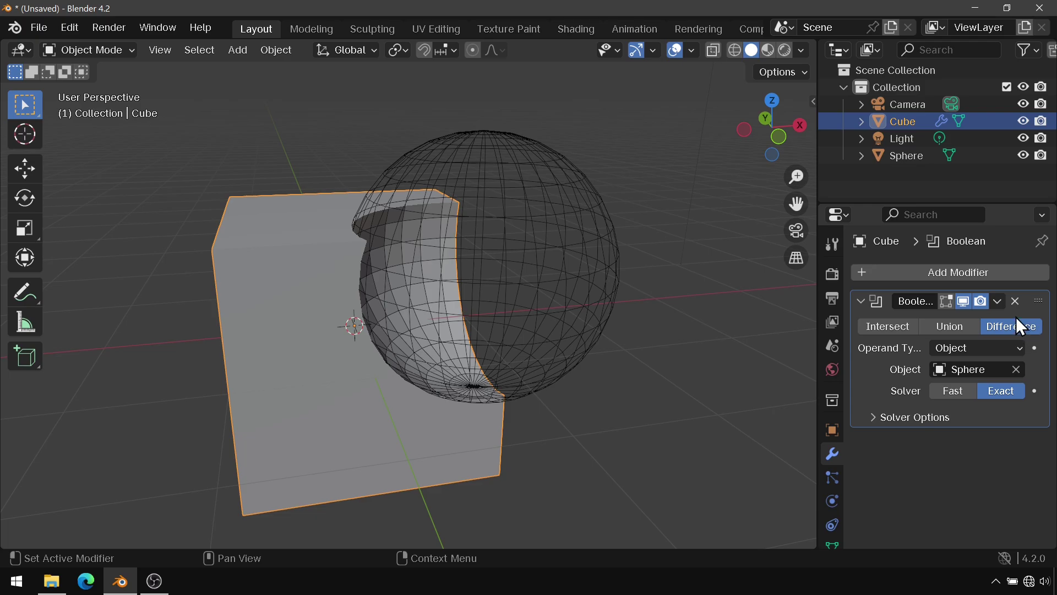
Switch the Boolean to Intersect, inspect it, then return it to Difference.
click(953, 329)
middle_drag(363, 199, 330, 174)
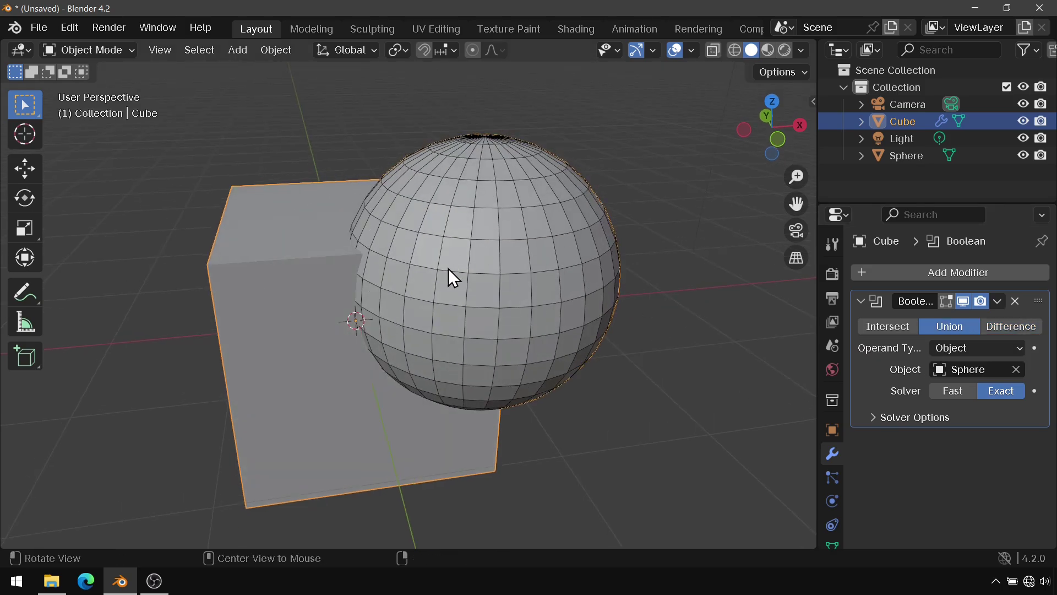
mouse_move(448, 269)
middle_down()
mouse_move(472, 213)
mouse_move(437, 183)
middle_up()
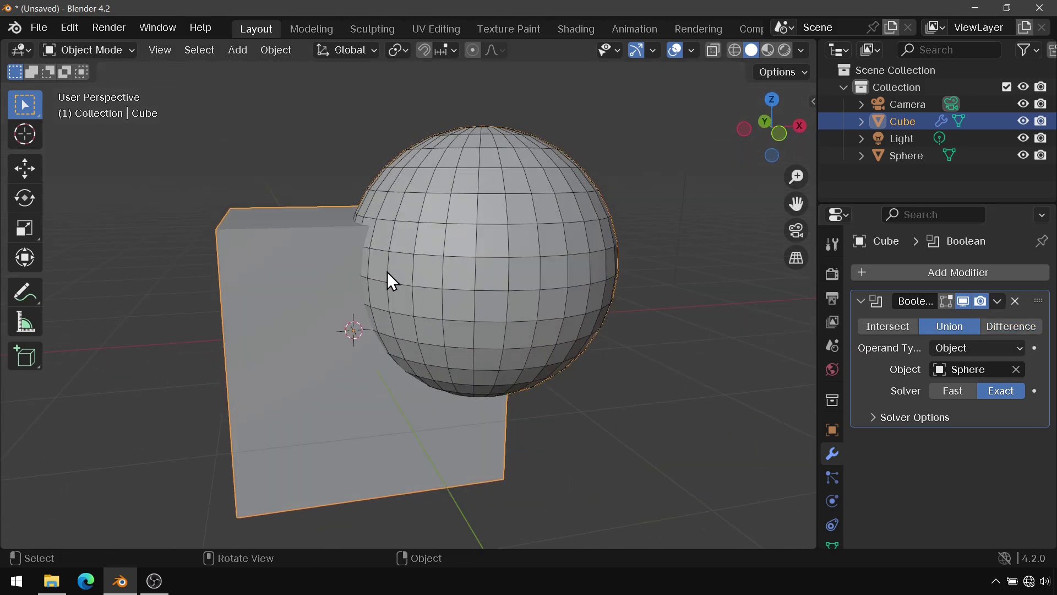
click(1011, 326)
middle_drag(650, 333, 629, 331)
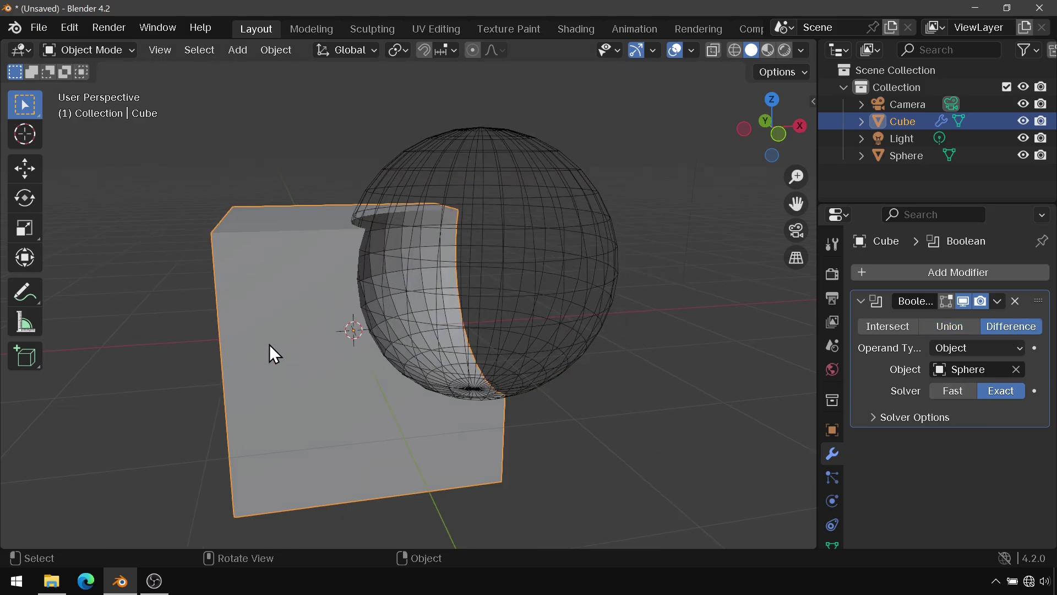
middle_drag(616, 369, 748, 444)
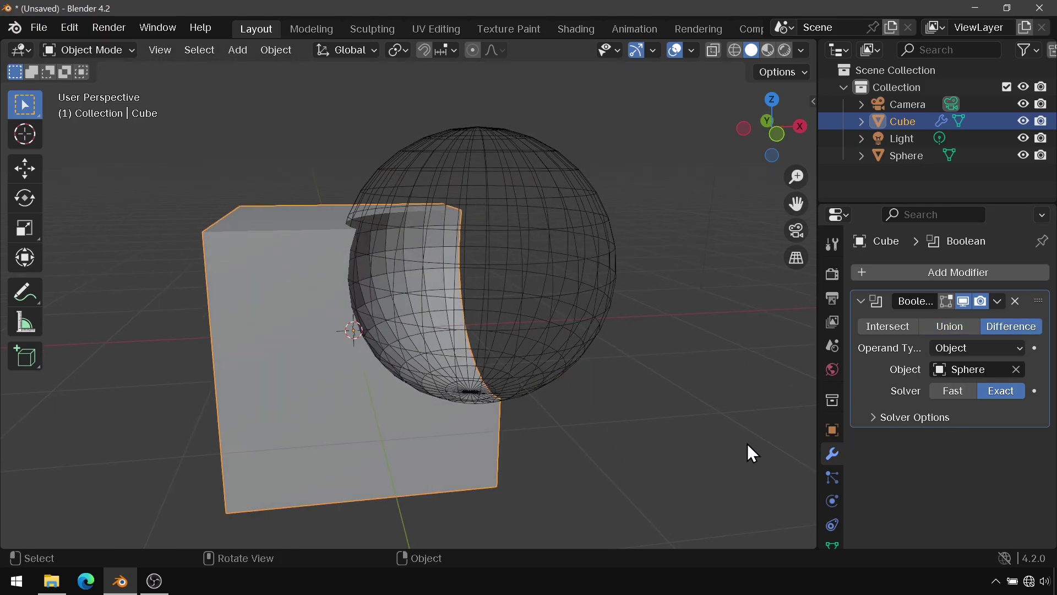
Try Intersect again to view only the overlap, then restore Difference.
click(883, 328)
mouse_move(529, 379)
middle_down()
mouse_move(515, 246)
mouse_move(498, 307)
middle_up()
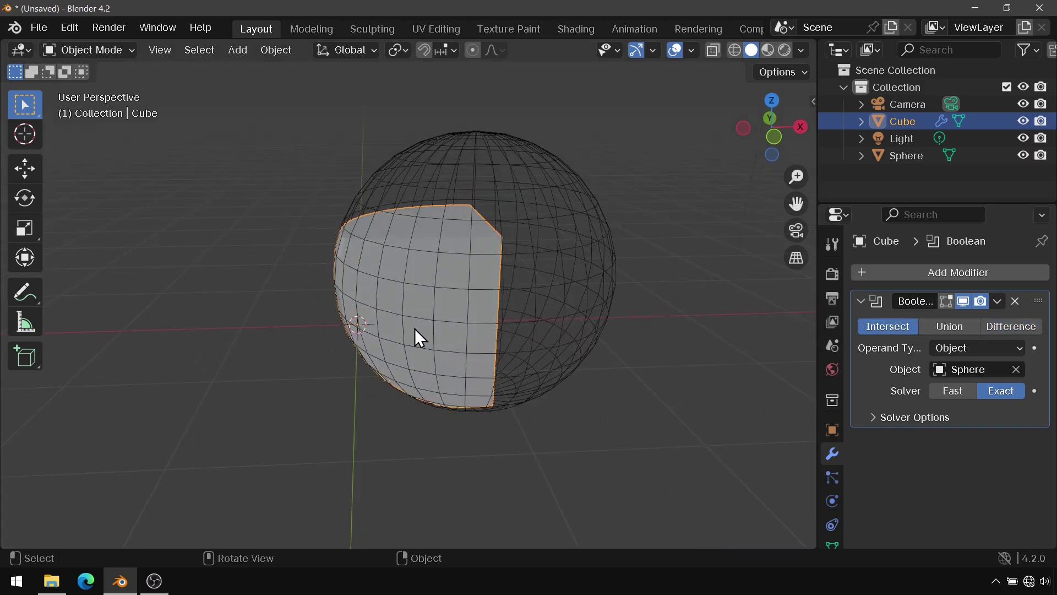
mouse_move(415, 336)
middle_down()
mouse_move(424, 347)
mouse_move(329, 340)
mouse_move(419, 329)
mouse_move(580, 334)
mouse_move(660, 388)
mouse_move(602, 389)
middle_up()
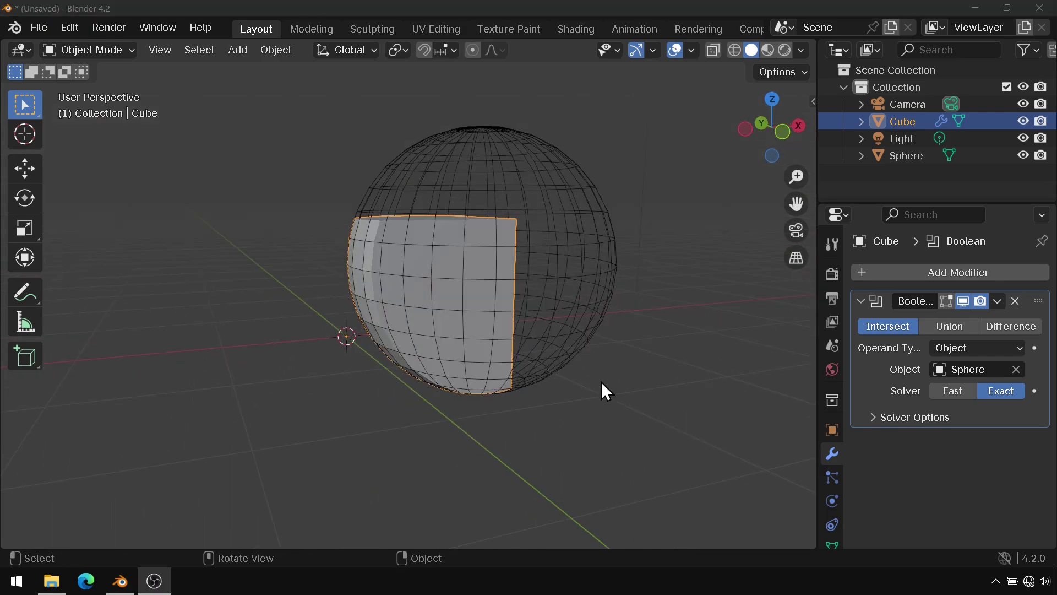
click(602, 390)
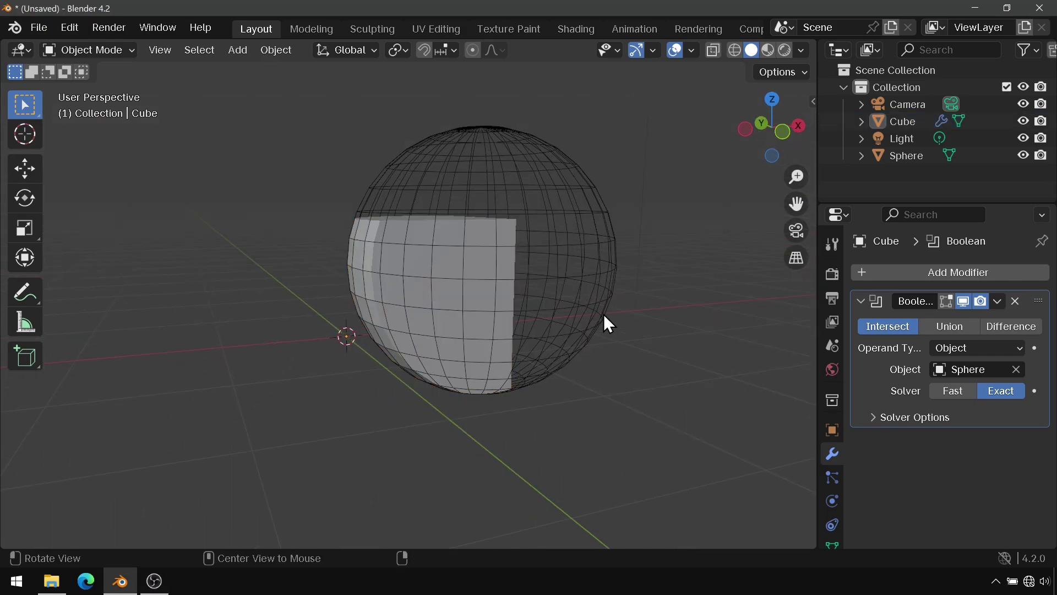
middle_drag(604, 324, 608, 337)
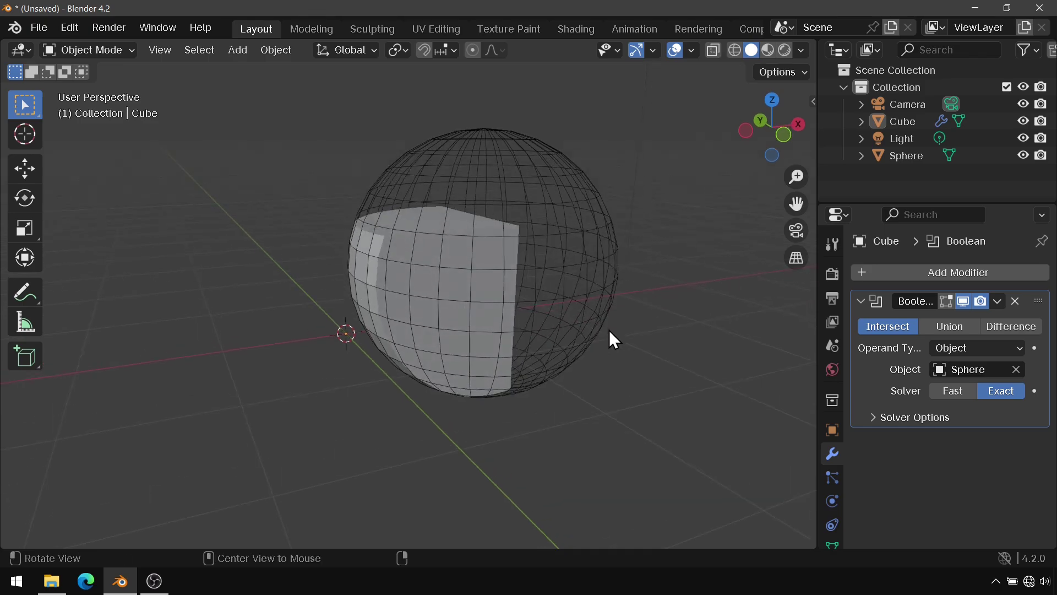
click(1006, 328)
middle_drag(685, 343, 562, 359)
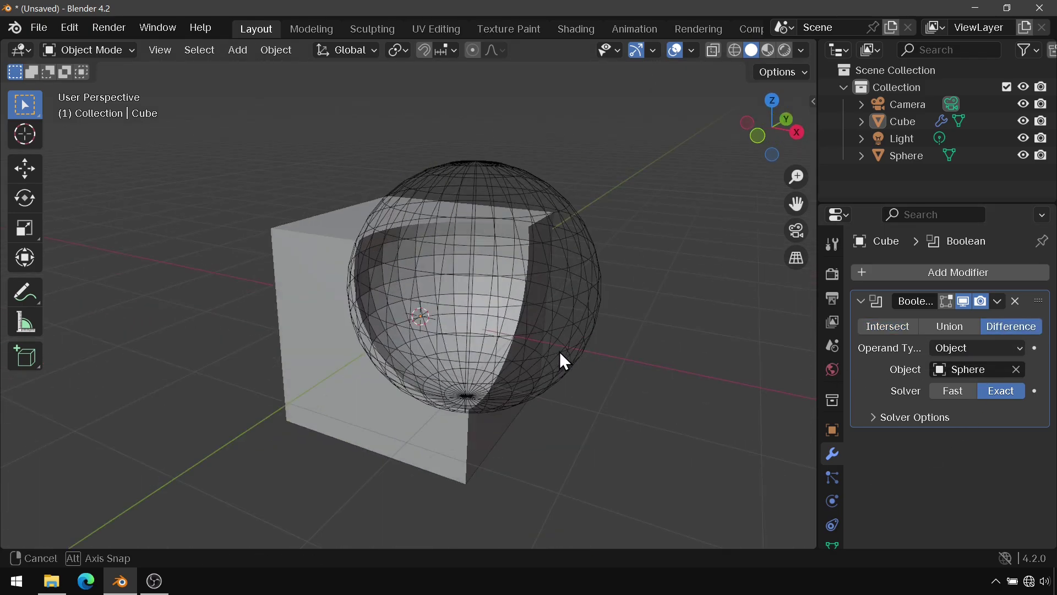
mouse_move(637, 353)
middle_down()
mouse_move(372, 298)
mouse_move(273, 367)
middle_up()
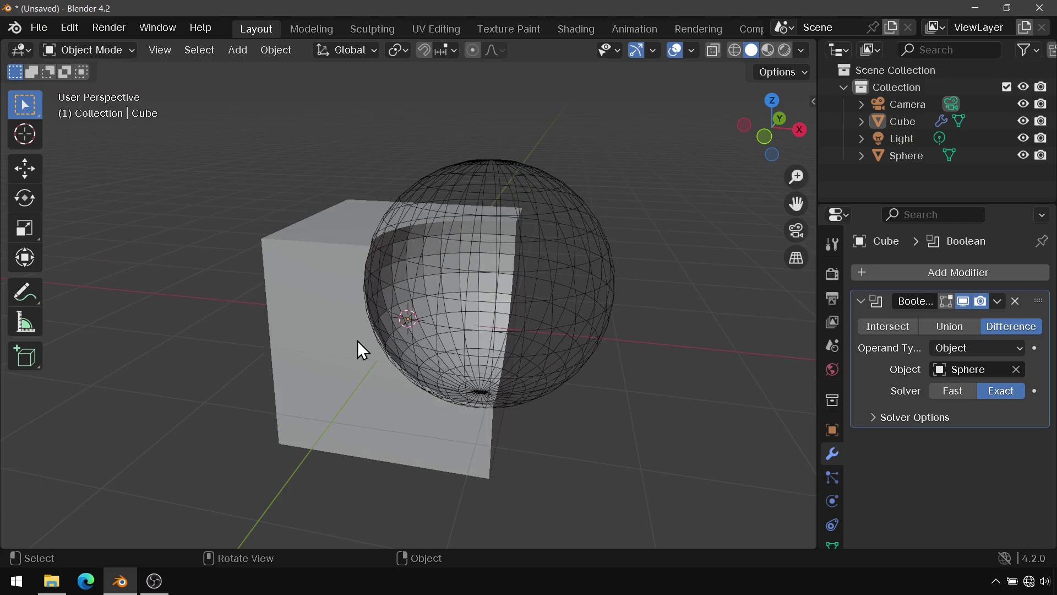
Apply the Boolean modifier so the spherical cut becomes permanent on the cube.
click(999, 300)
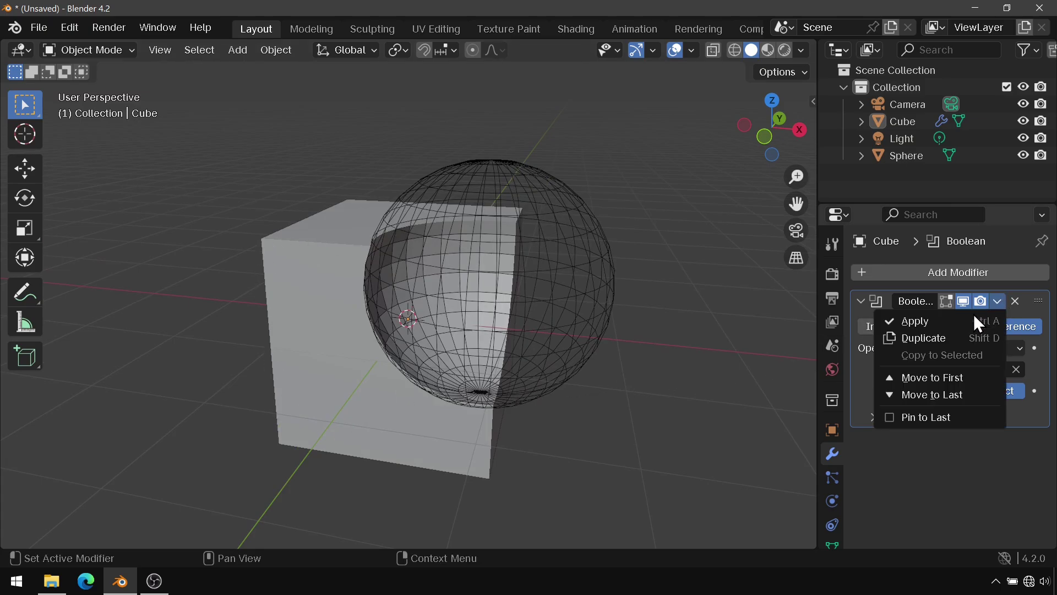
click(966, 319)
middle_drag(708, 362, 635, 355)
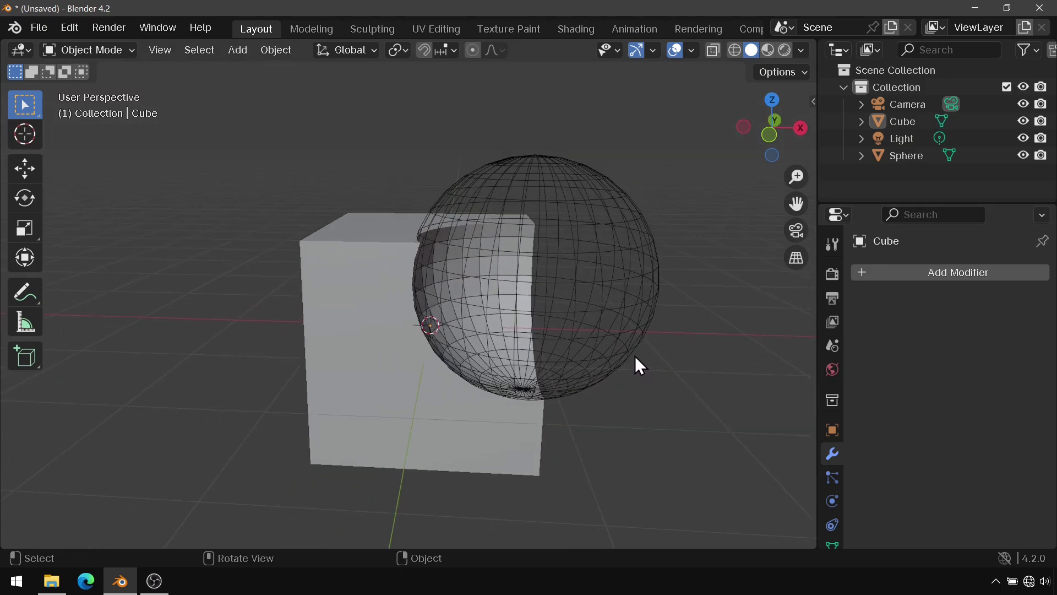
Delete the Sphere and reselect the carved cube.
click(636, 357)
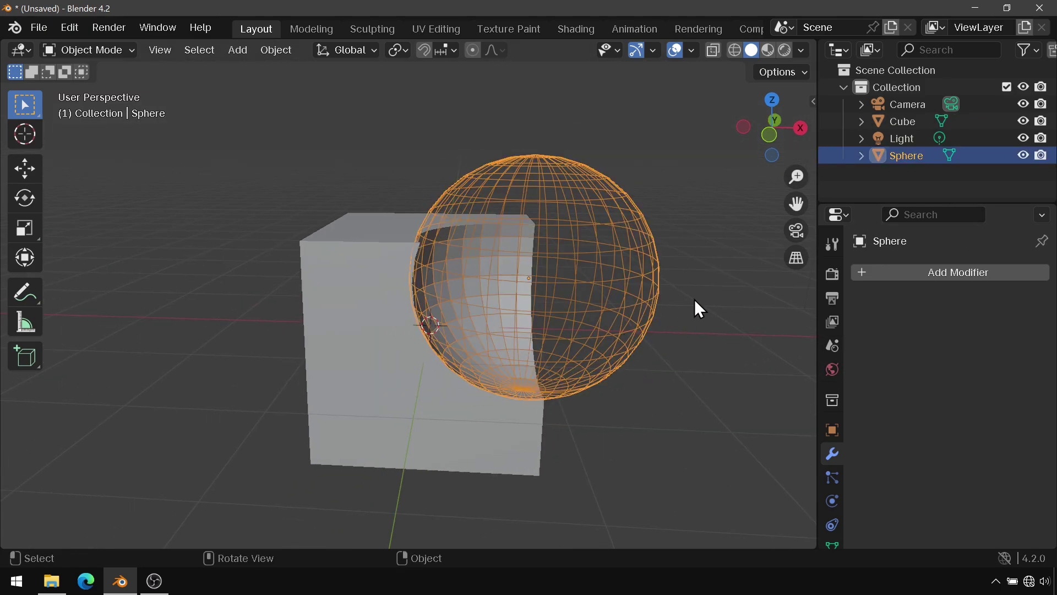
key(x)
click(635, 257)
mouse_move(635, 256)
middle_down()
mouse_move(624, 269)
mouse_move(521, 288)
mouse_move(420, 274)
mouse_move(538, 314)
middle_up()
click(538, 314)
Orbit the view to inspect the wide Cylinder and the taller Cylinder.001 above it.
mouse_move(344, 347)
middle_down()
mouse_move(519, 343)
mouse_move(592, 325)
mouse_move(548, 330)
middle_up()
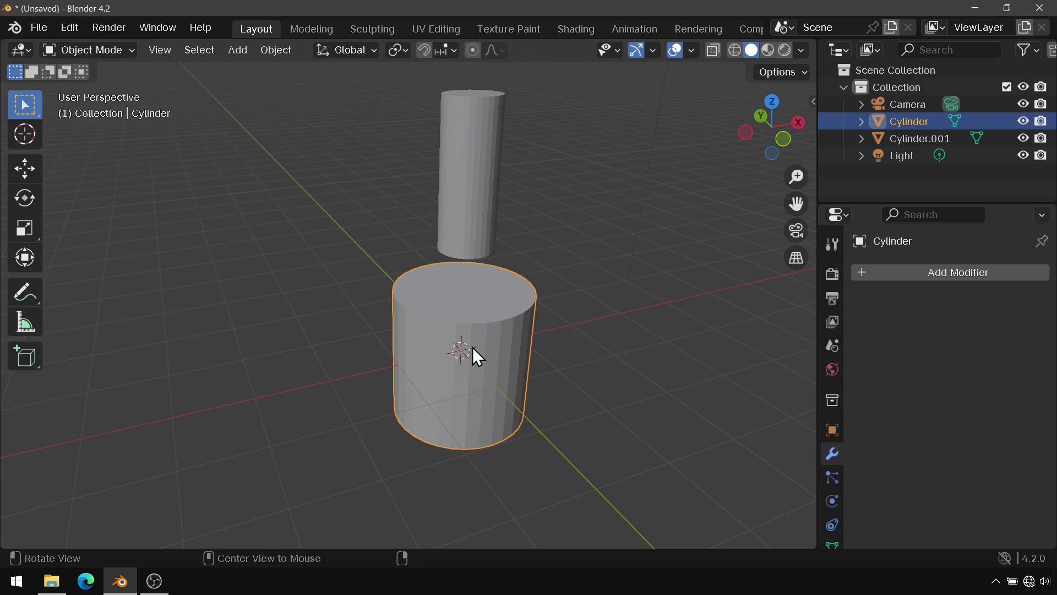
middle_drag(472, 347, 502, 307)
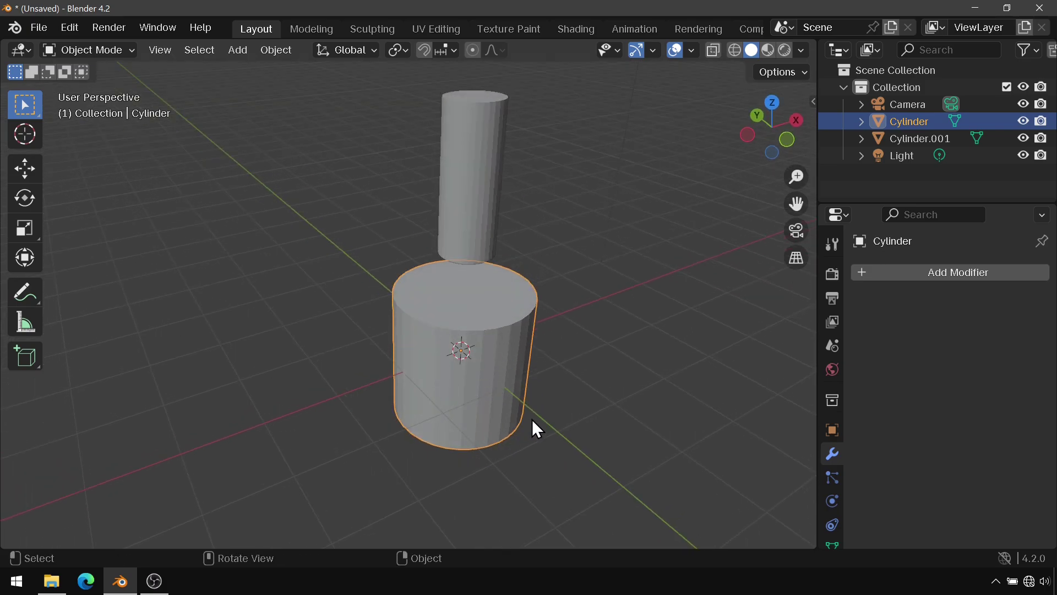
Set Cylinder.001's Viewport Display to show as Wire.
click(487, 160)
click(832, 430)
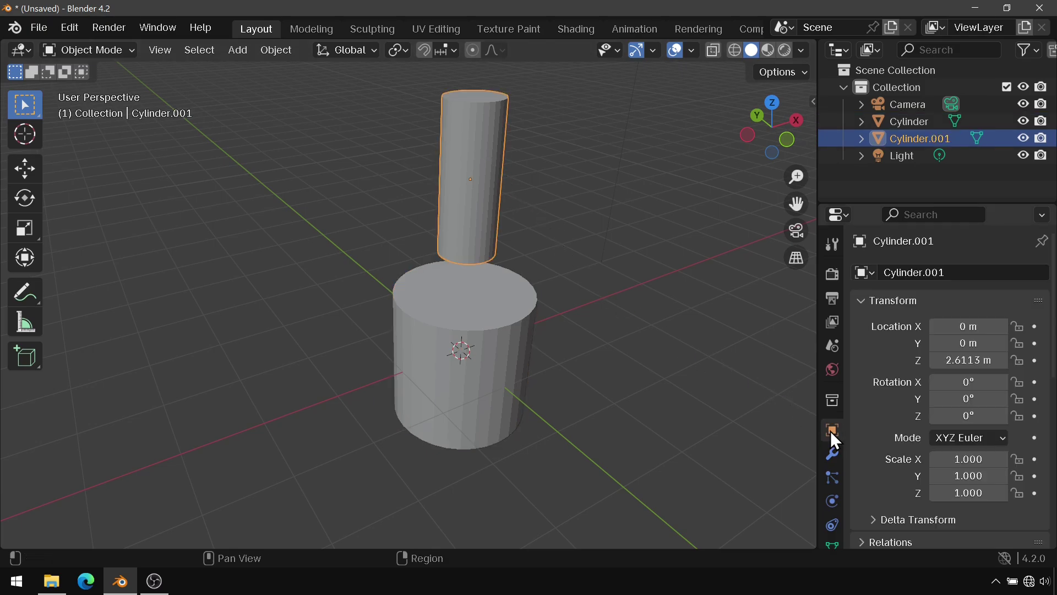
scroll(935, 423, down, 12)
scroll(935, 424, down, 2)
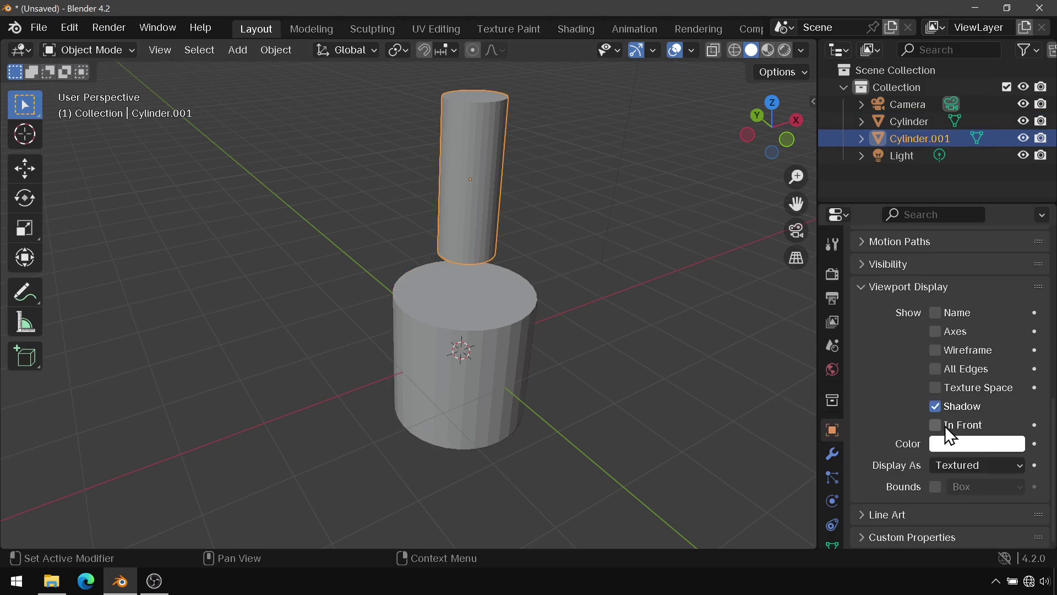
click(965, 465)
click(963, 503)
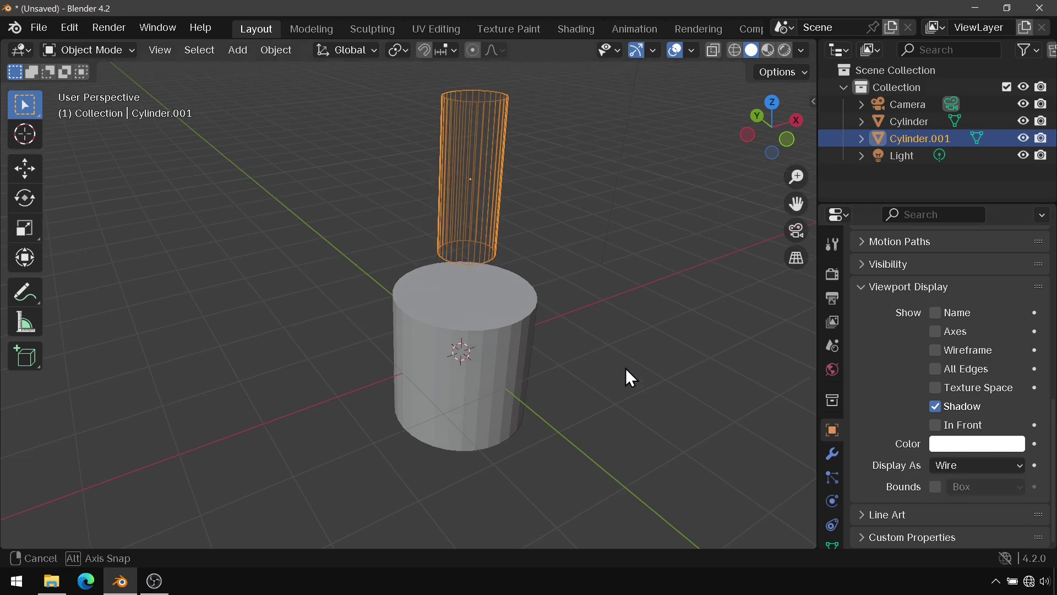
middle_drag(625, 368, 593, 333)
Add a Boolean modifier to the wide Cylinder, eyedropping Cylinder.001 as the cutter.
click(516, 328)
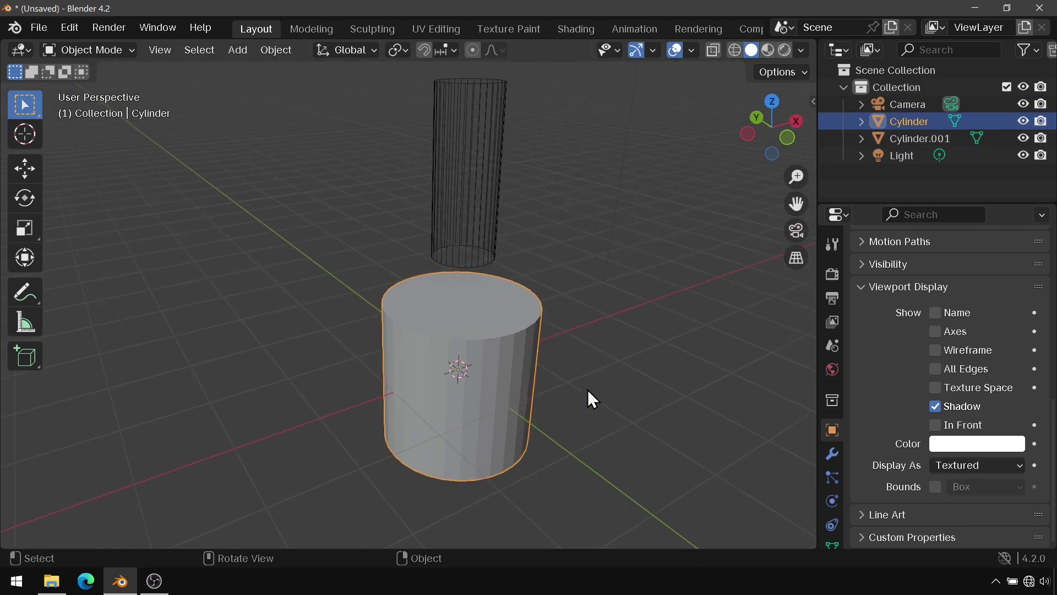
click(832, 453)
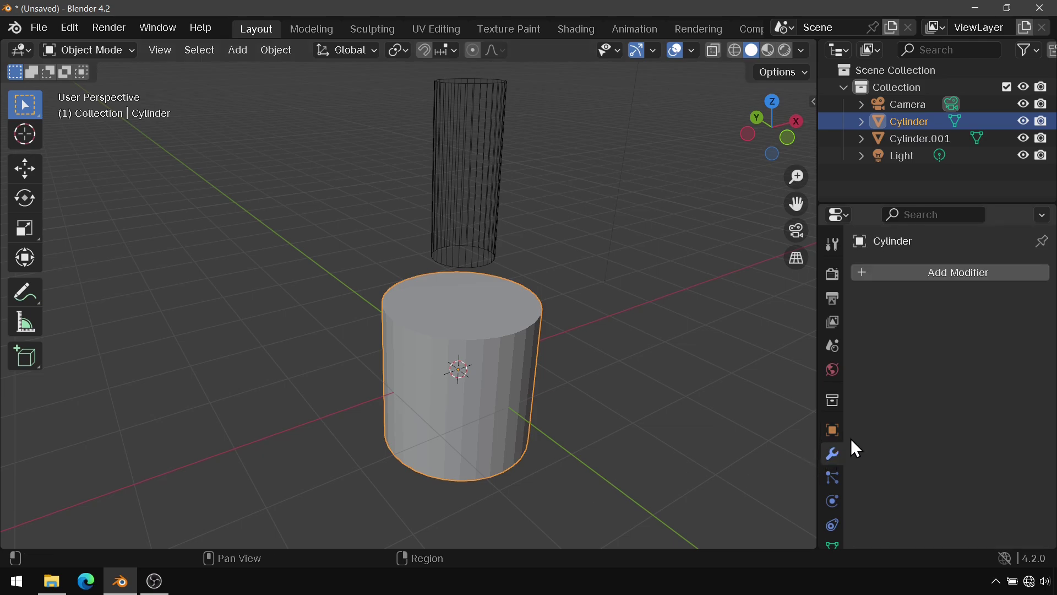
click(961, 274)
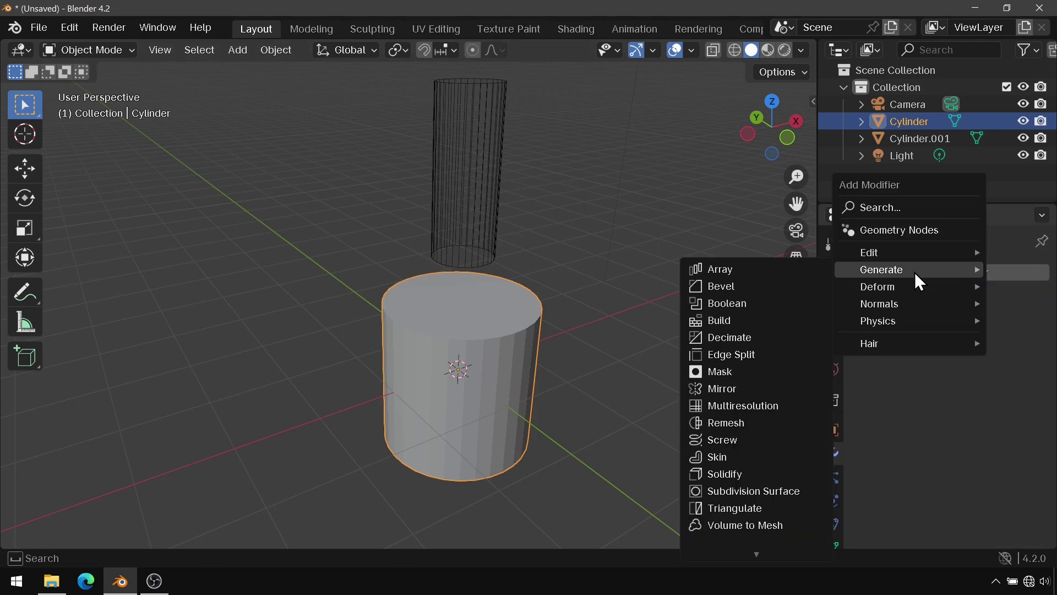
click(749, 318)
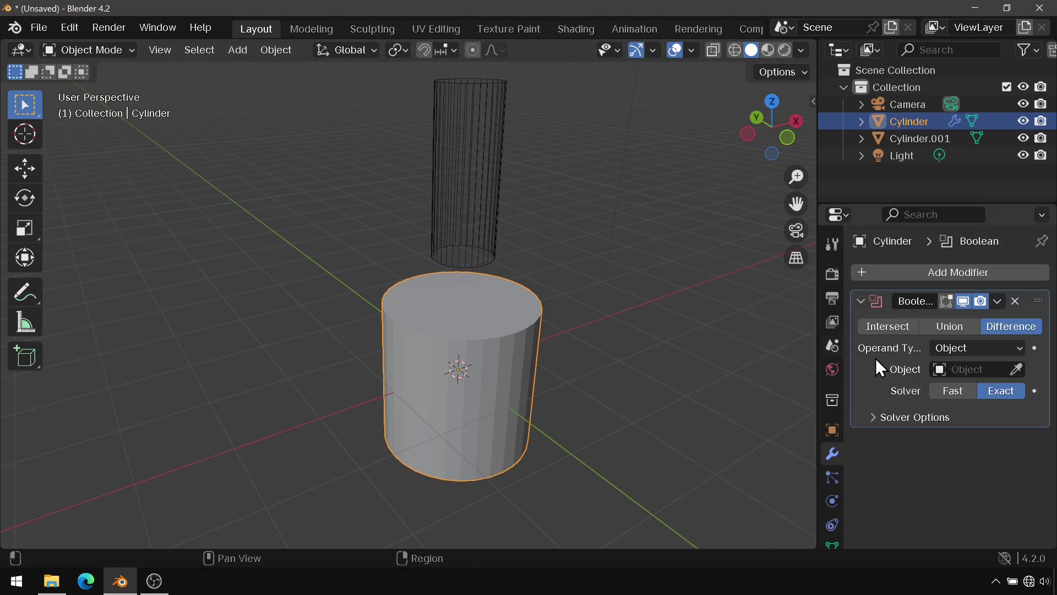
click(1018, 369)
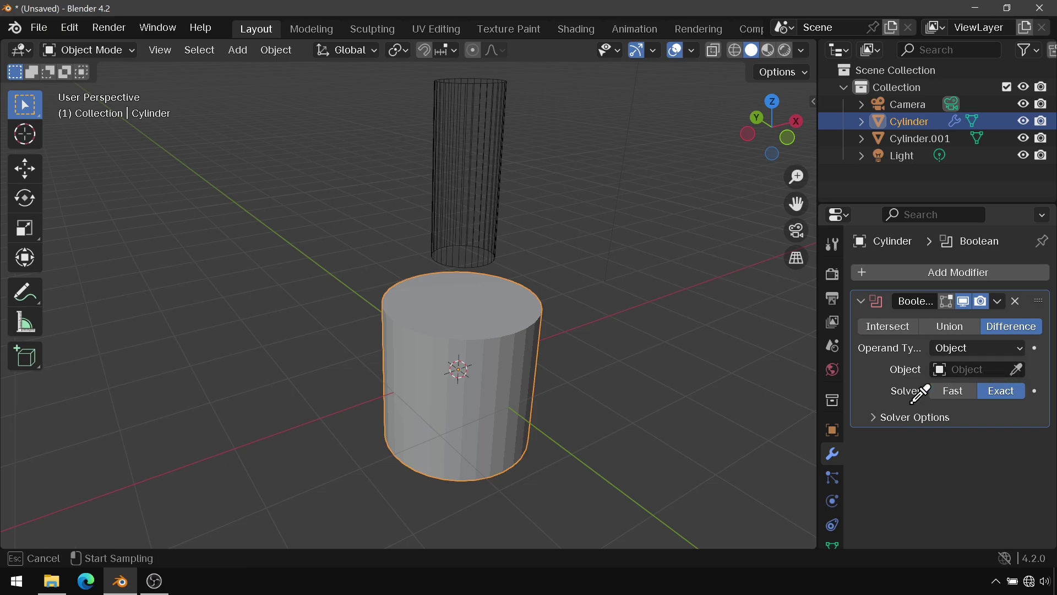
click(473, 199)
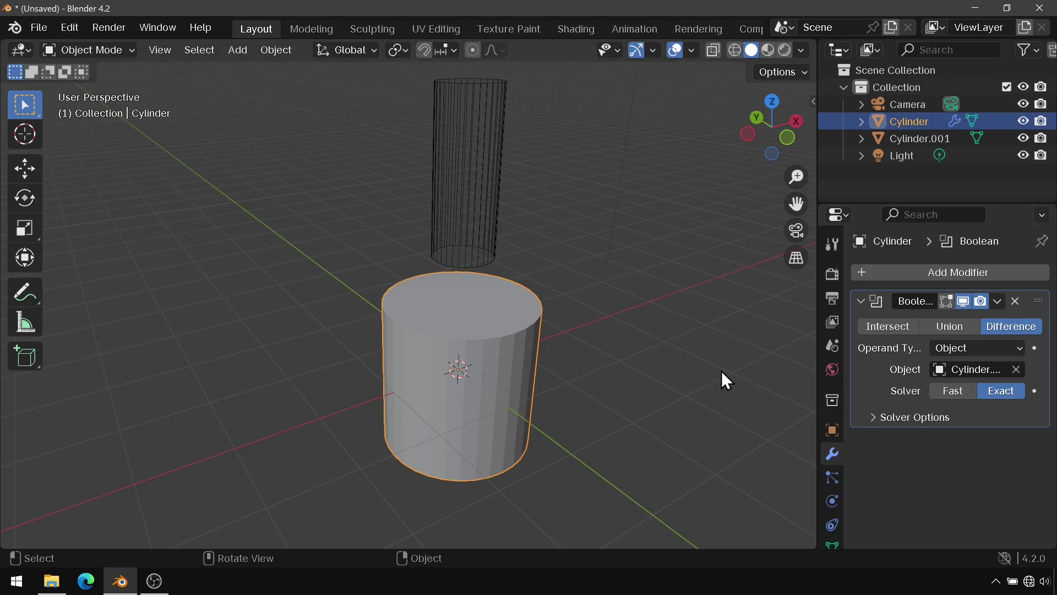
click(494, 234)
Lower Cylinder.001 along Z into the base and stretch it taller.
key(g)
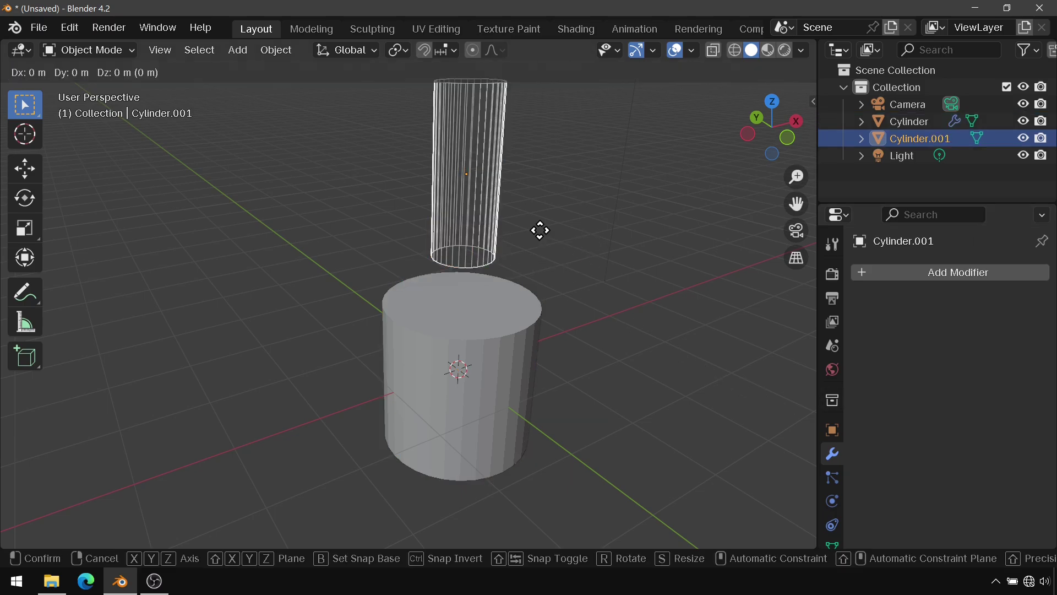
key(z)
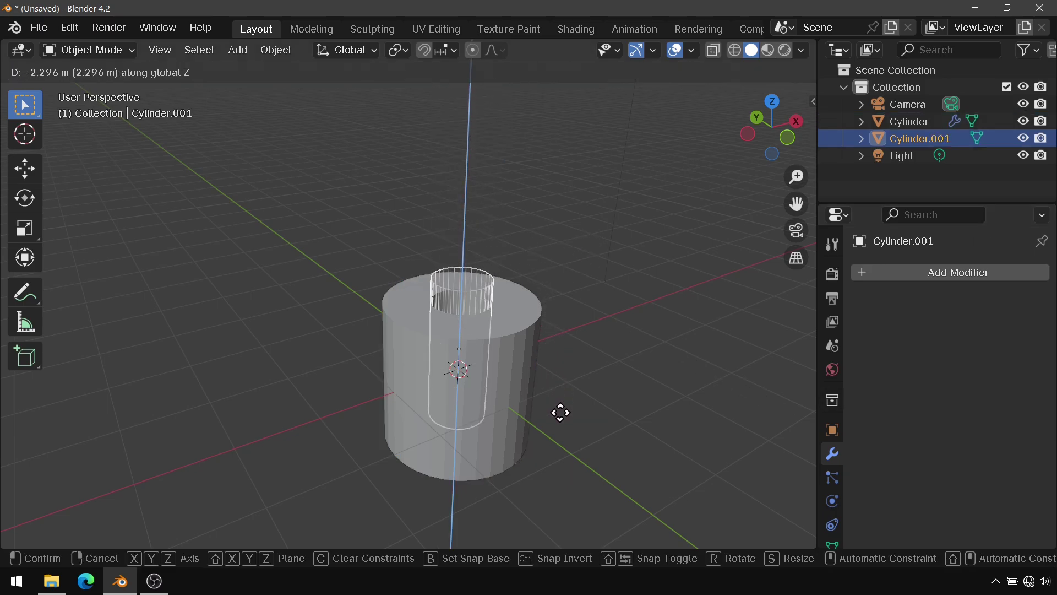
click(551, 378)
key(s)
key(z)
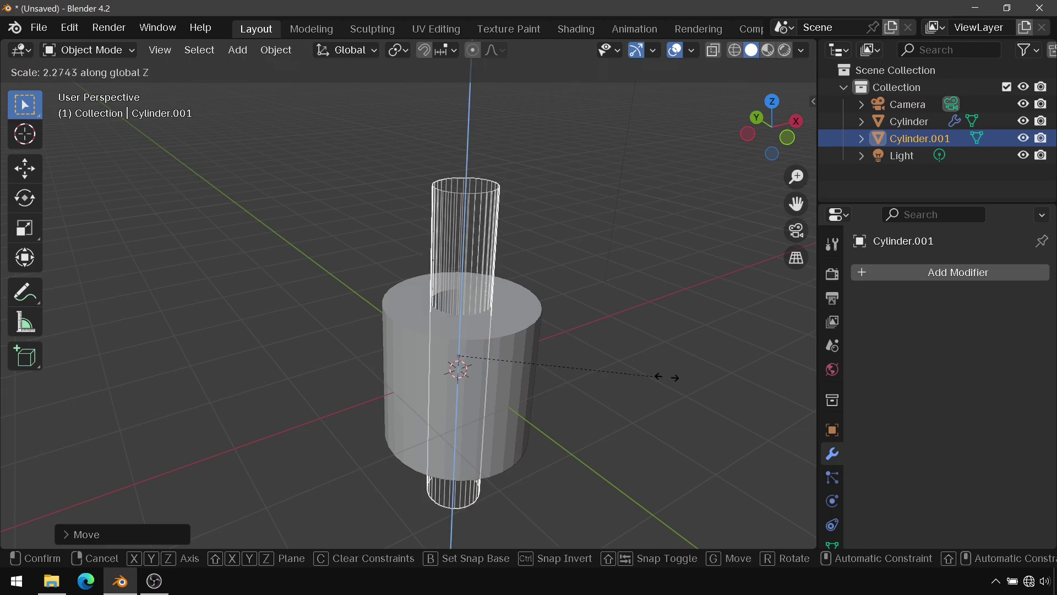
click(671, 370)
key(g)
key(z)
click(662, 348)
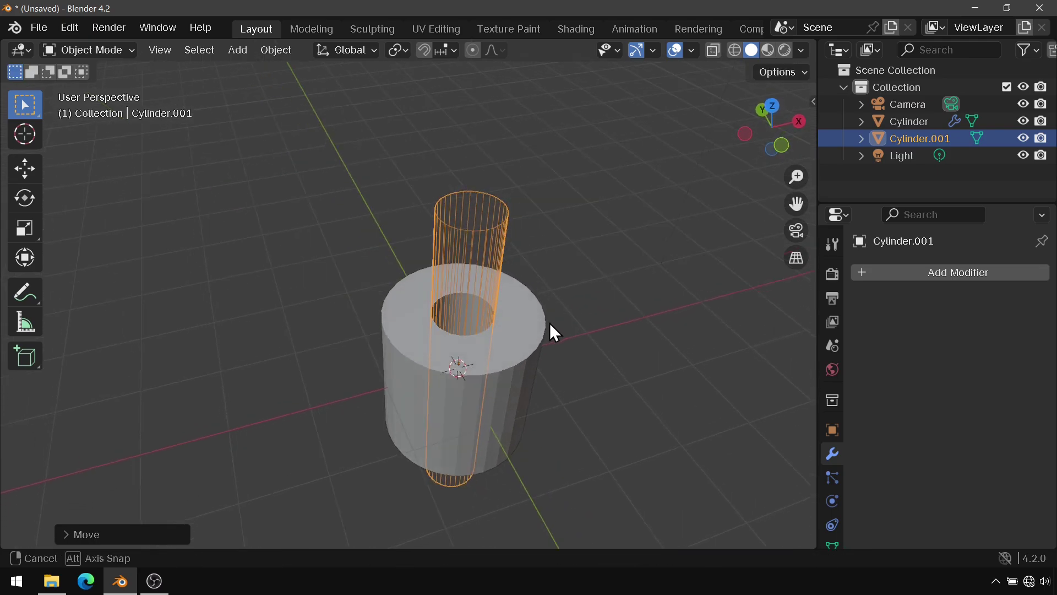
Widen Cylinder.001 while keeping its height, hollowing the base into a thick-walled tube.
mouse_move(662, 349)
middle_down()
mouse_move(507, 348)
mouse_move(512, 319)
middle_up()
scroll(428, 218, up, 4)
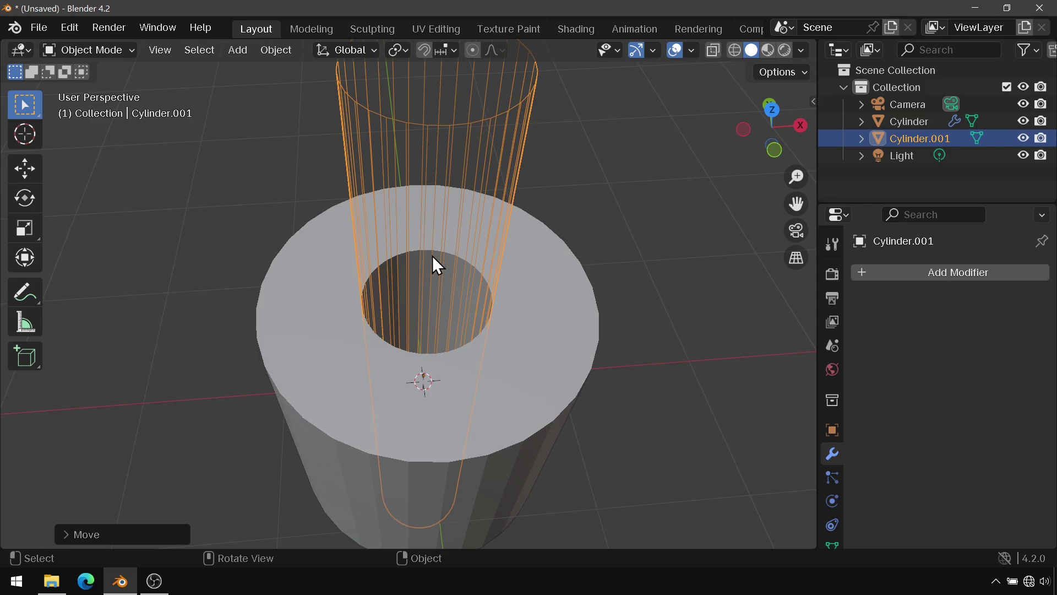
mouse_move(432, 256)
middle_down()
mouse_move(435, 306)
mouse_move(498, 335)
middle_up()
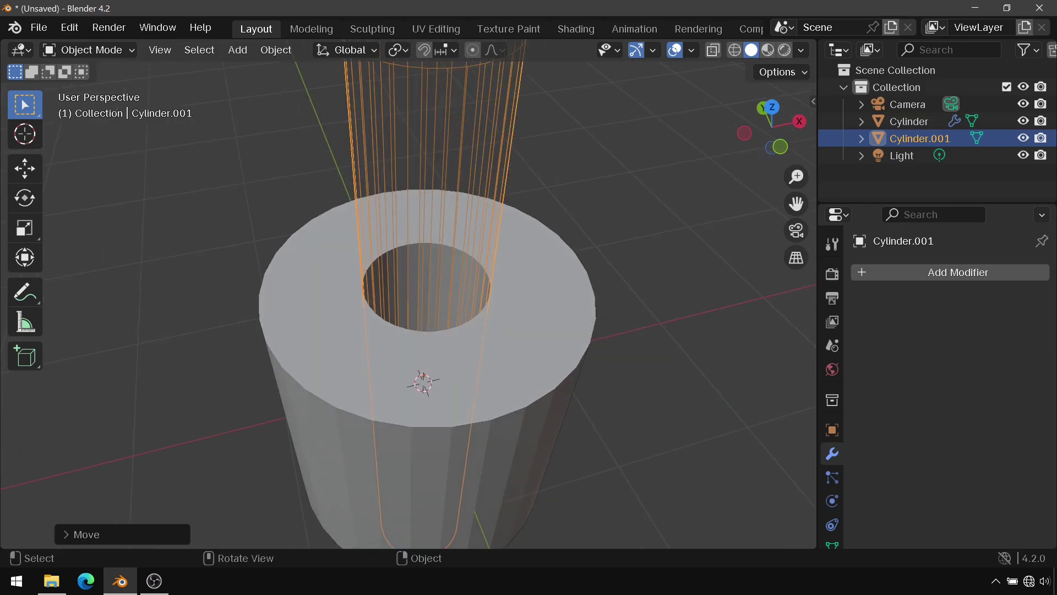
key(s)
key(shift+z)
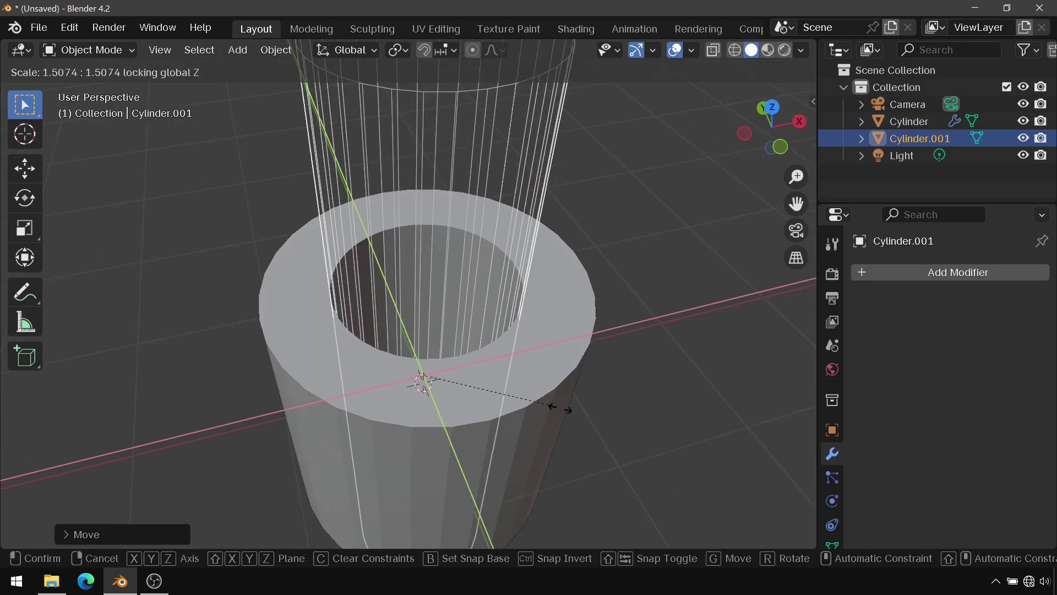
click(553, 318)
middle_drag(553, 319, 560, 333)
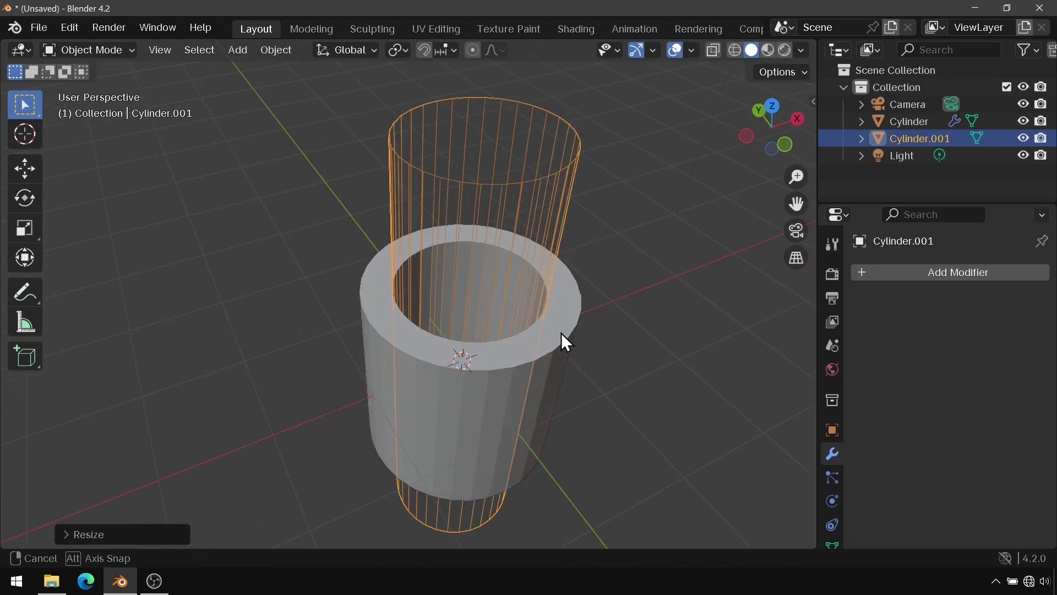
click(564, 330)
mouse_move(590, 209)
middle_down()
mouse_move(556, 263)
mouse_move(420, 252)
middle_up()
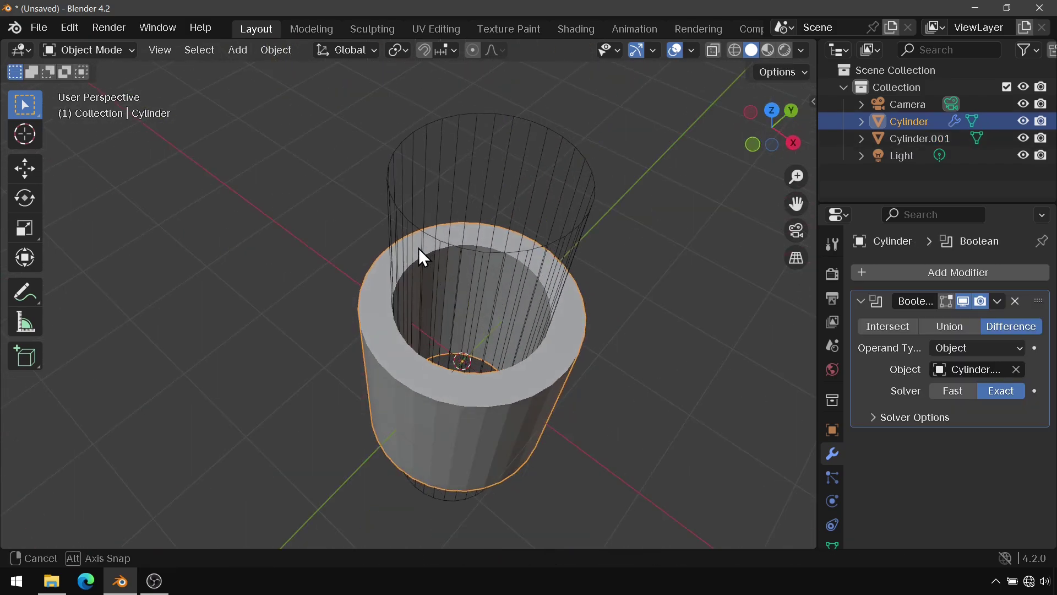
Apply the Boolean modifier to make the cut permanent on the Cylinder.
click(1005, 305)
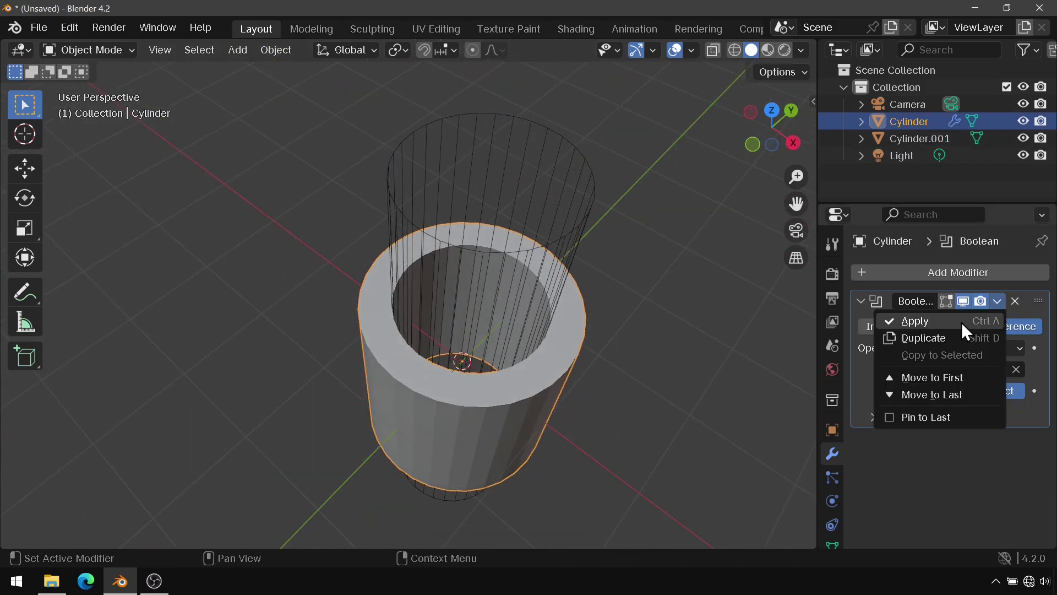
click(961, 321)
middle_drag(537, 345, 559, 296)
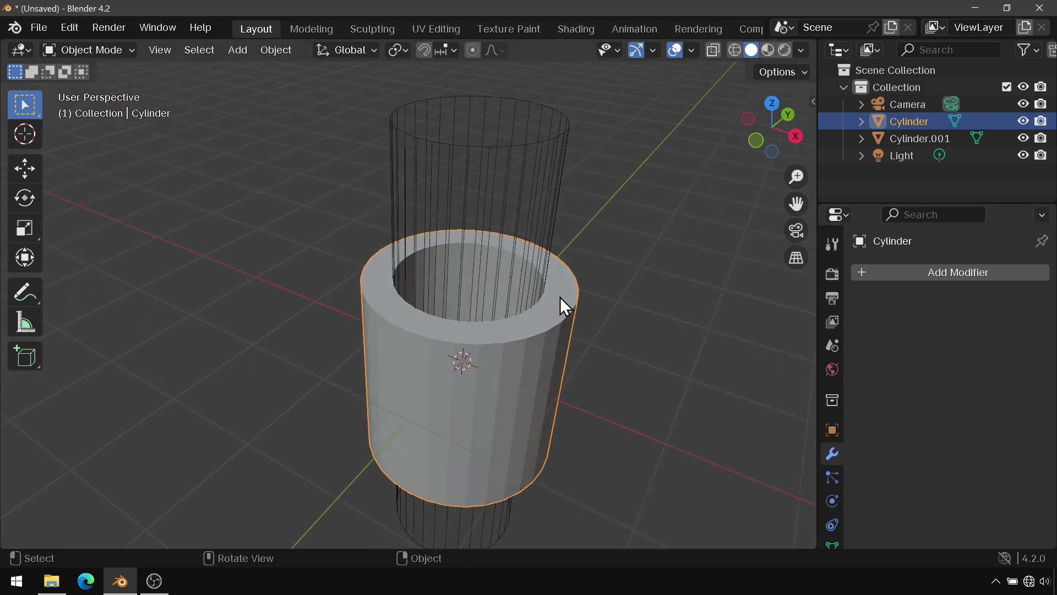
Delete the wireframe Cylinder.001 cutter and reselect the hollow Cylinder.
click(563, 131)
key(x)
click(611, 140)
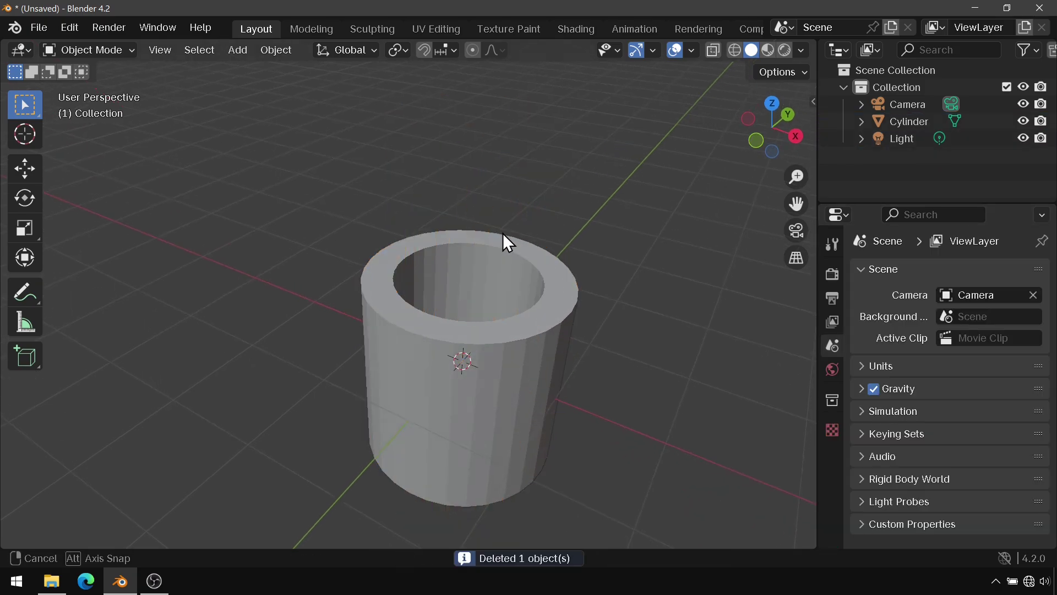
click(496, 304)
mouse_move(573, 226)
middle_down()
mouse_move(503, 307)
mouse_move(479, 377)
mouse_move(507, 271)
mouse_move(515, 165)
mouse_move(483, 306)
middle_up()
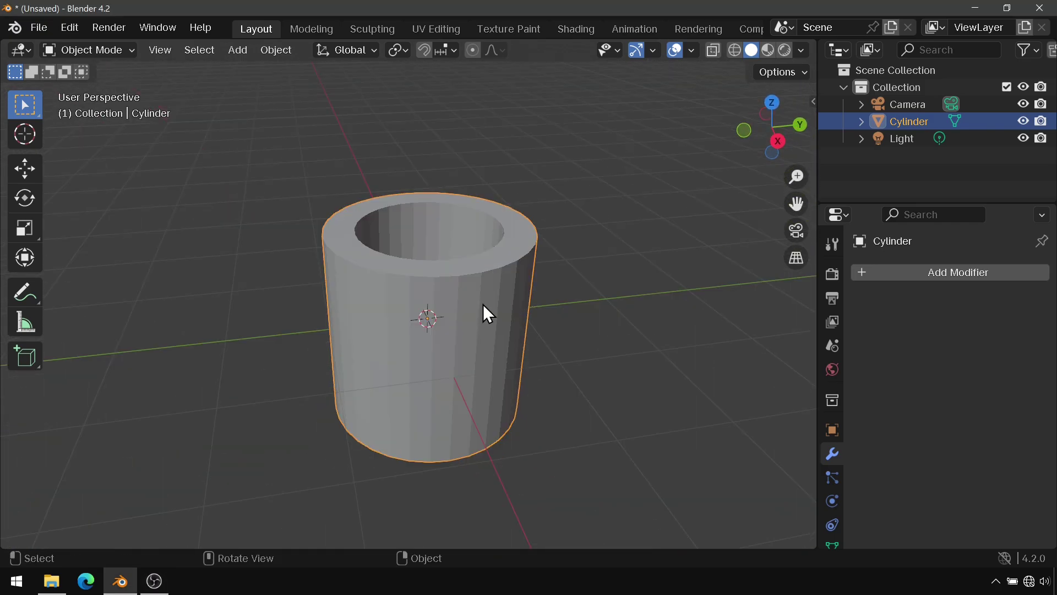
Apply Shade Smooth to the hollow tube and orbit to inspect the rounded shading.
middle_drag(410, 325, 511, 310)
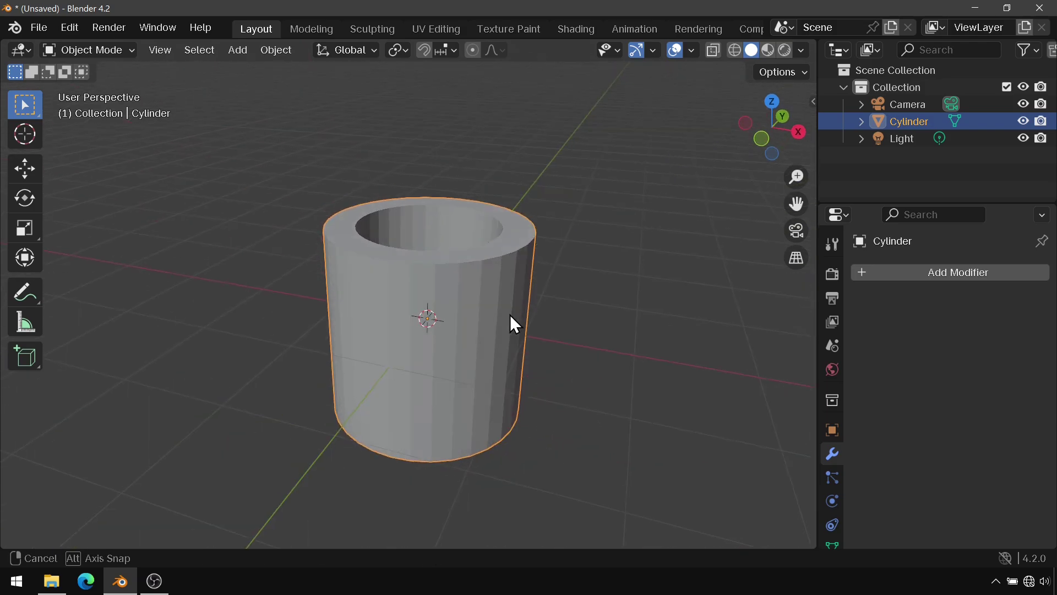
middle_drag(433, 428, 527, 309)
right_click(510, 206)
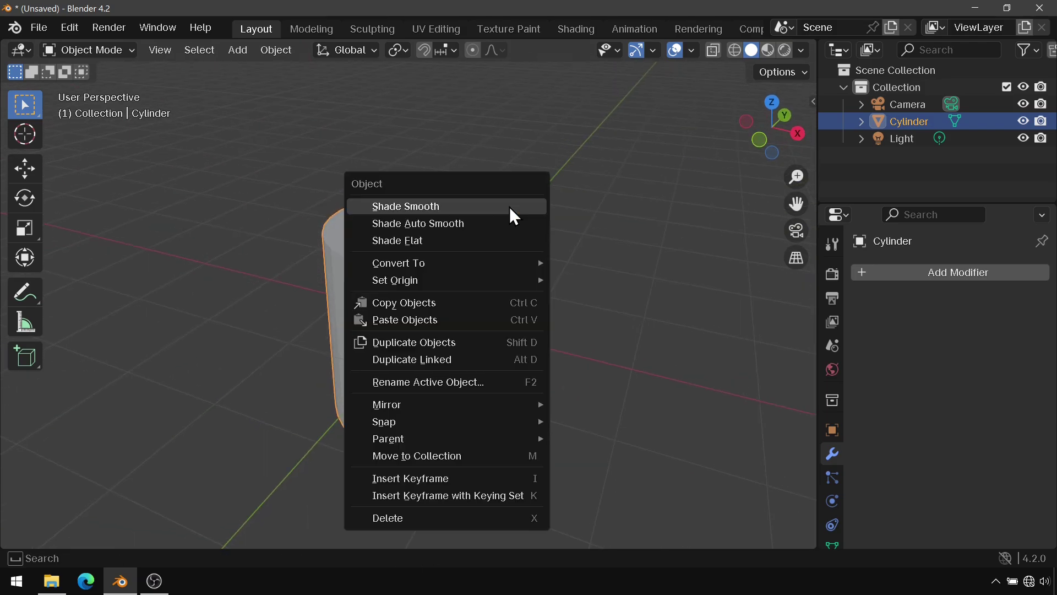
click(509, 206)
mouse_move(616, 263)
middle_down()
mouse_move(551, 202)
mouse_move(483, 288)
middle_up()
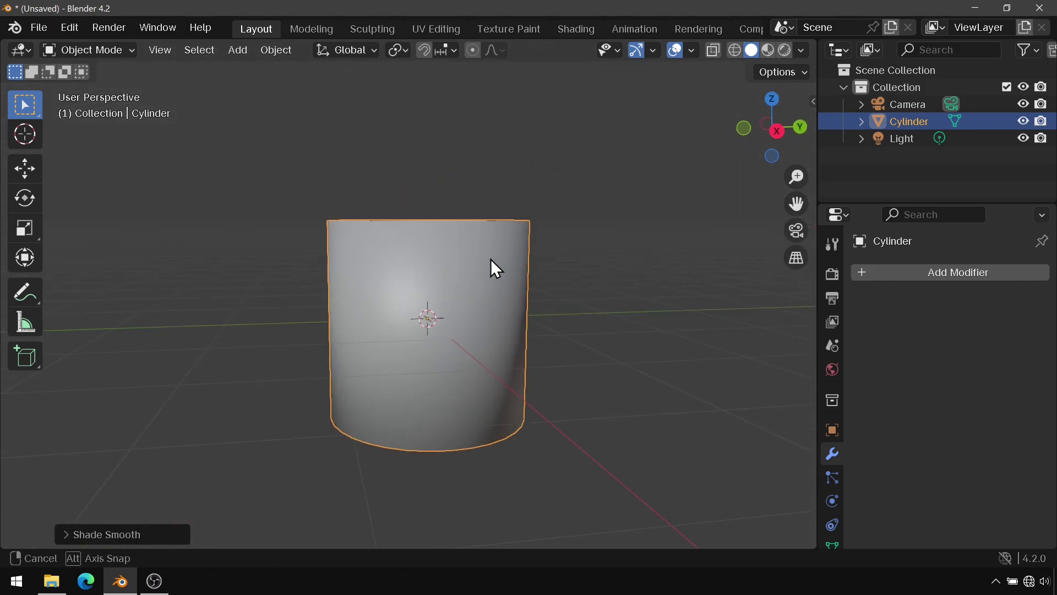
middle_drag(461, 184, 553, 152)
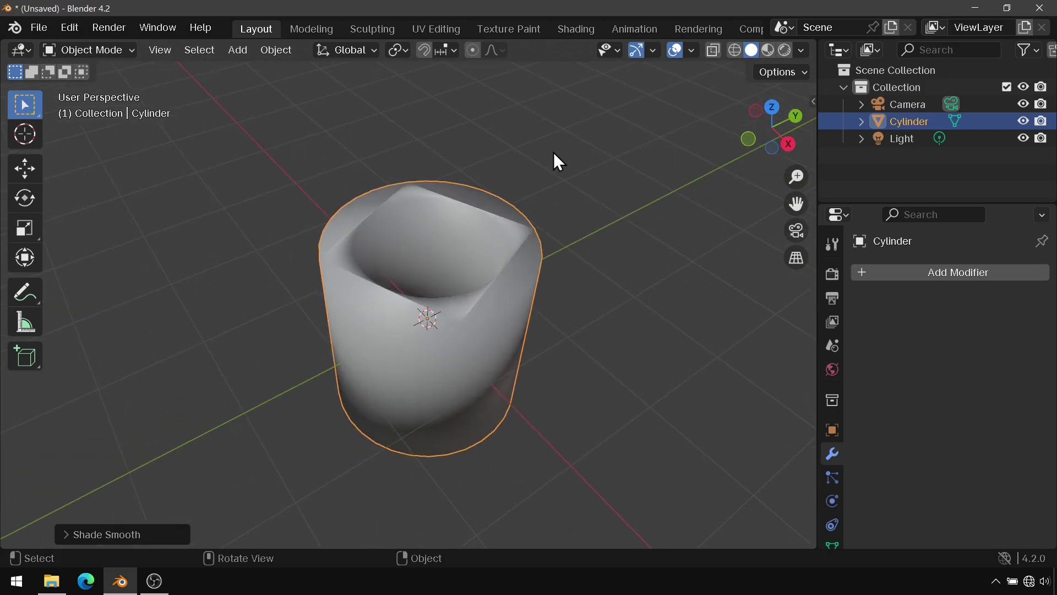
middle_drag(418, 286, 543, 257)
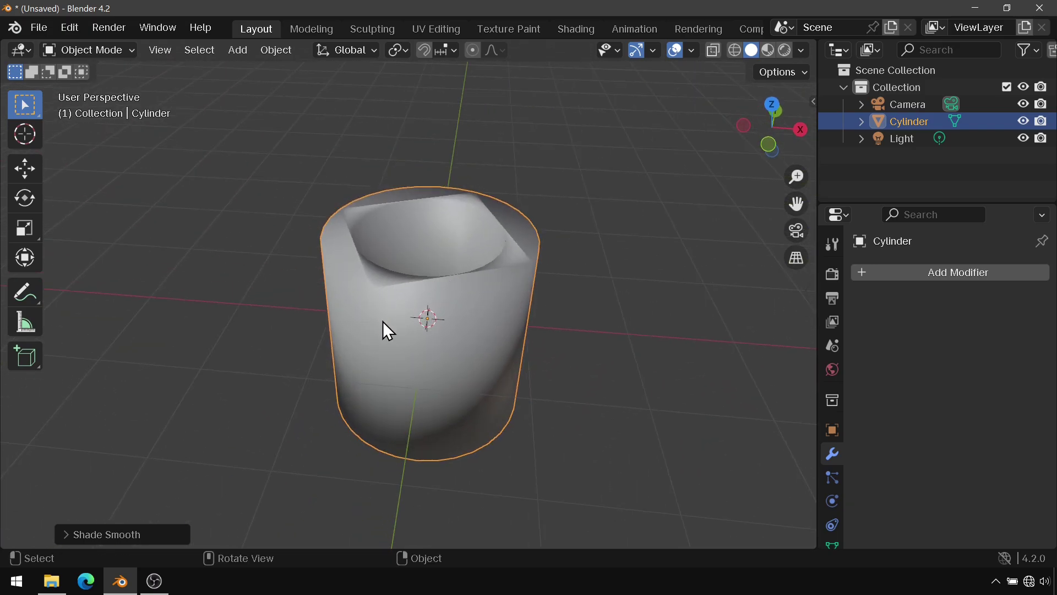
Add a 30° Smooth by Angle modifier to the tube to correct its shading.
click(962, 273)
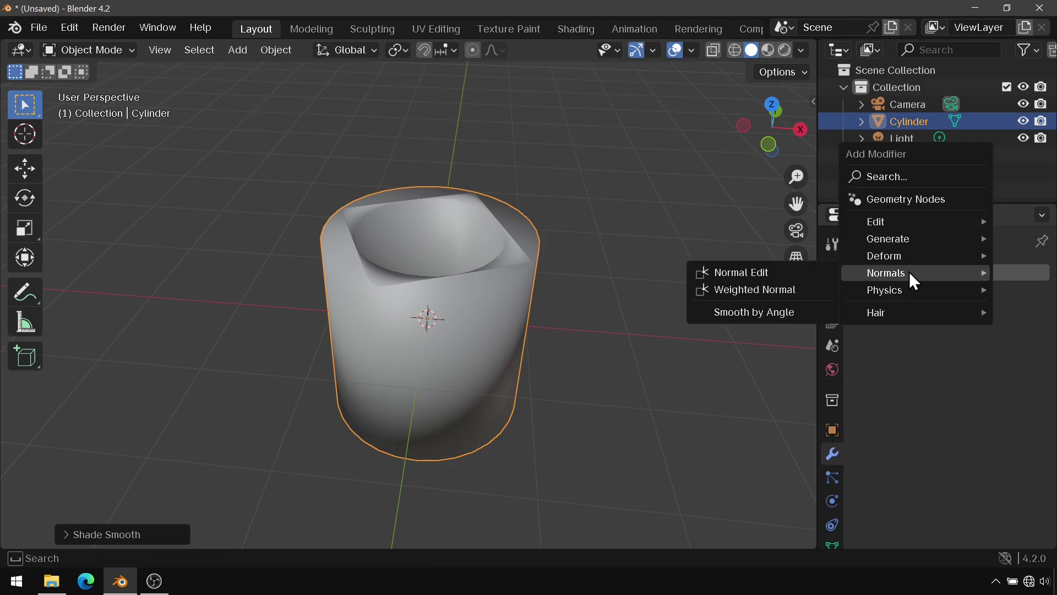
click(755, 312)
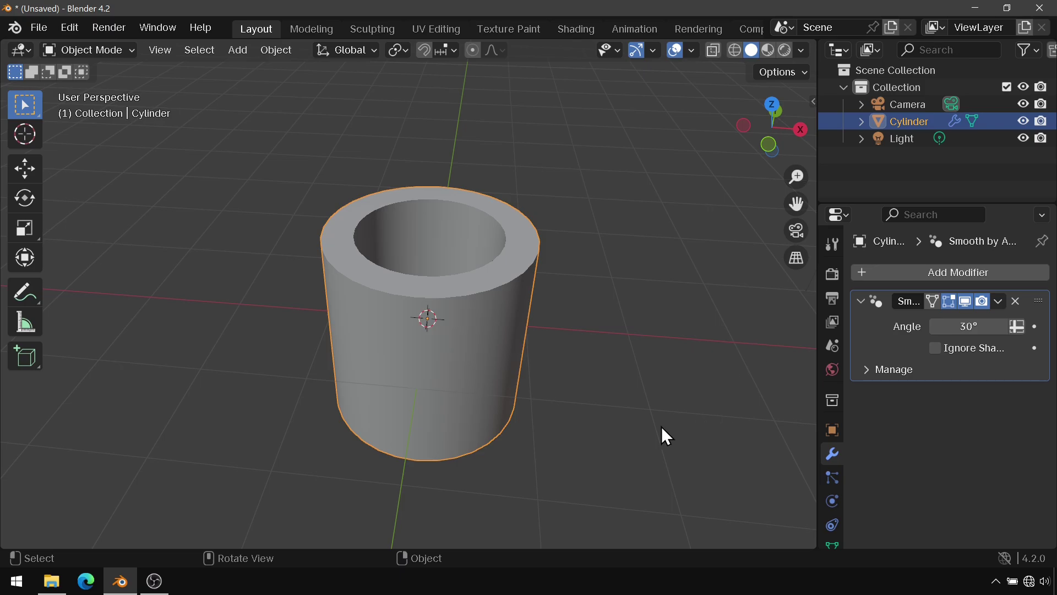
mouse_move(444, 373)
middle_down()
mouse_move(487, 316)
mouse_move(553, 327)
mouse_move(427, 333)
mouse_move(541, 366)
mouse_move(463, 444)
mouse_move(474, 224)
mouse_move(426, 442)
middle_up()
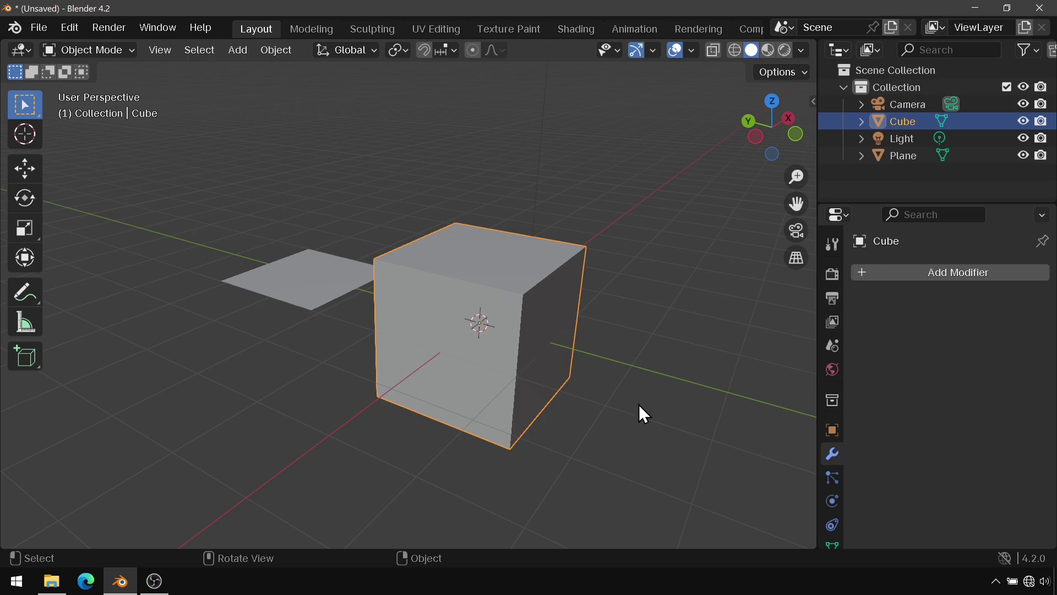
Give the Cube a Catmull-Clark Subdivision Surface modifier at viewport level 1, render 2.
click(958, 284)
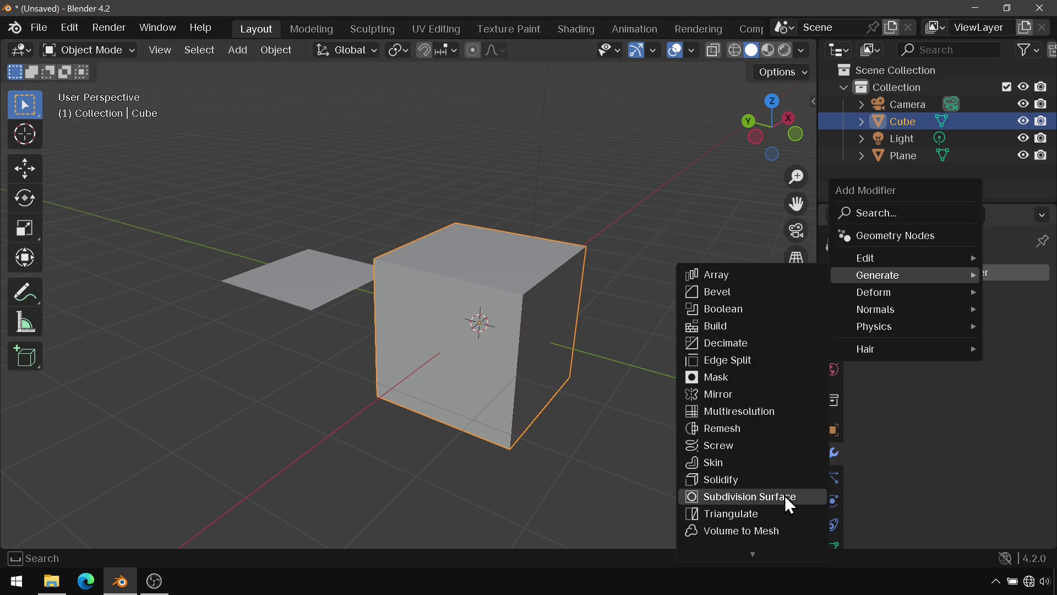
click(783, 497)
mouse_move(691, 411)
middle_down()
mouse_move(565, 352)
mouse_move(637, 389)
middle_up()
scroll(481, 322, up, 1)
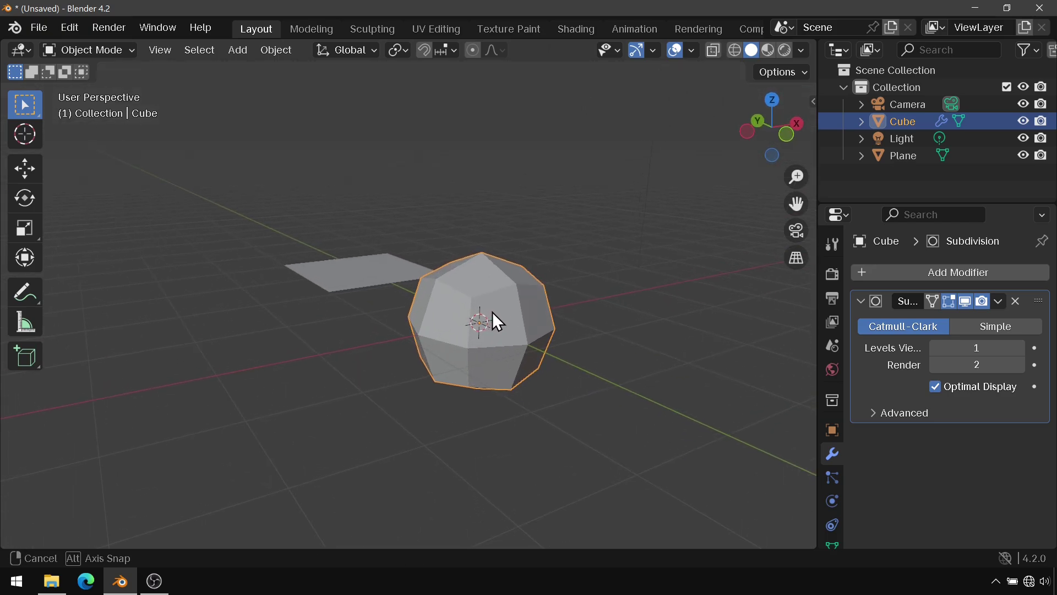
middle_drag(492, 311, 552, 266)
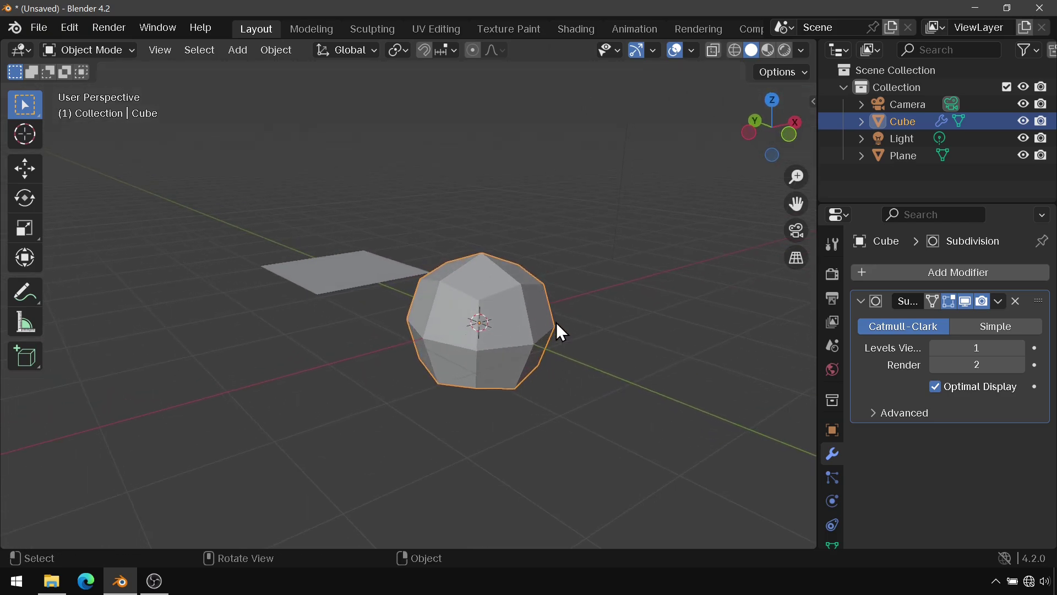
click(113, 49)
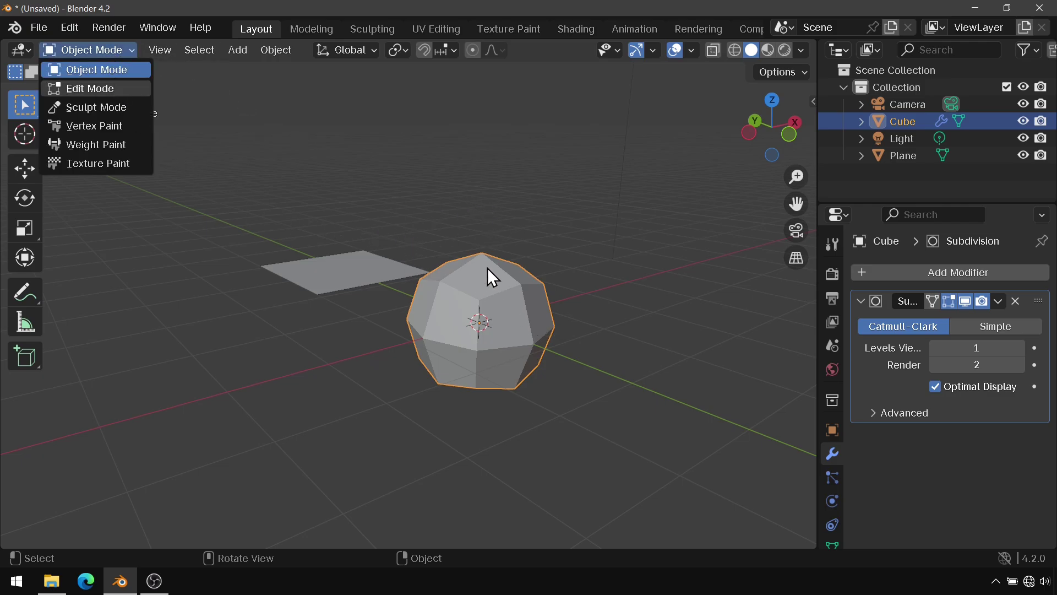
In Edit Mode, add a first loop cut slid close to the Cube's left face.
key(Tab)
mouse_move(558, 274)
middle_down()
mouse_move(517, 272)
mouse_move(526, 280)
middle_up()
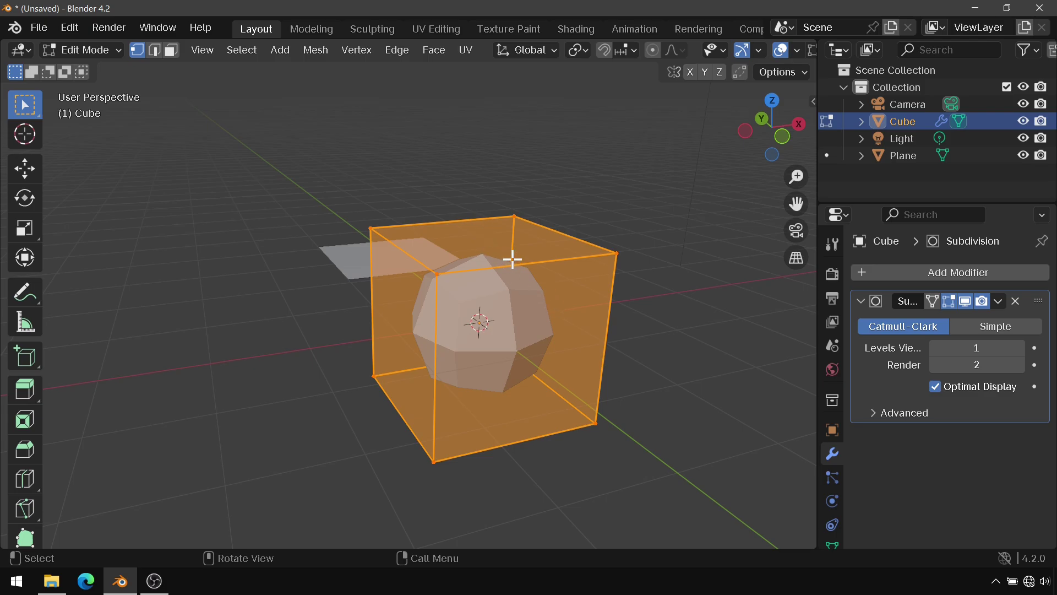
middle_drag(525, 278, 508, 283)
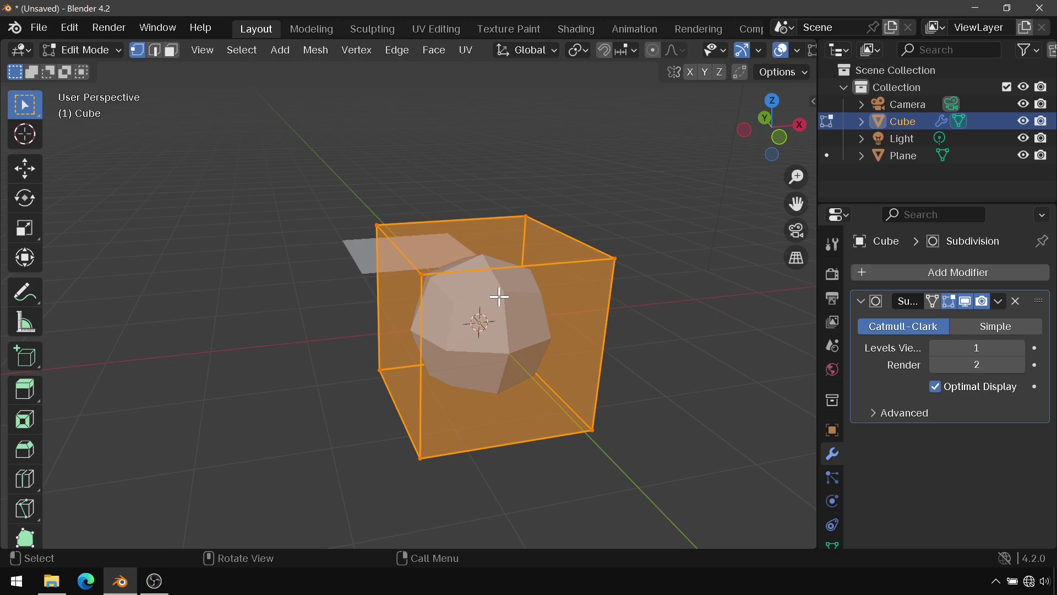
key(ctrl)
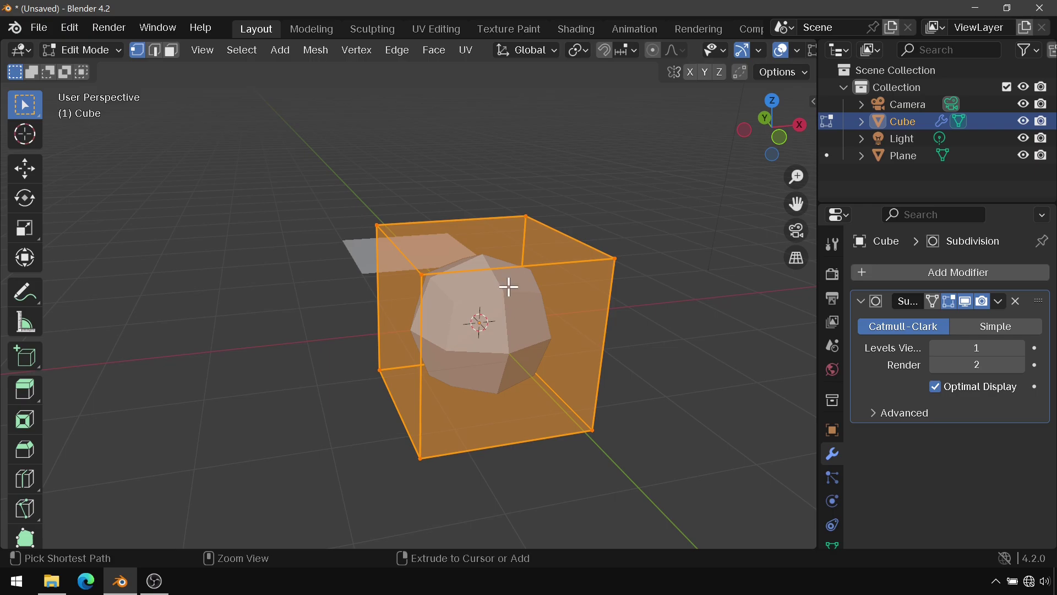
key(ctrl+r)
click(502, 245)
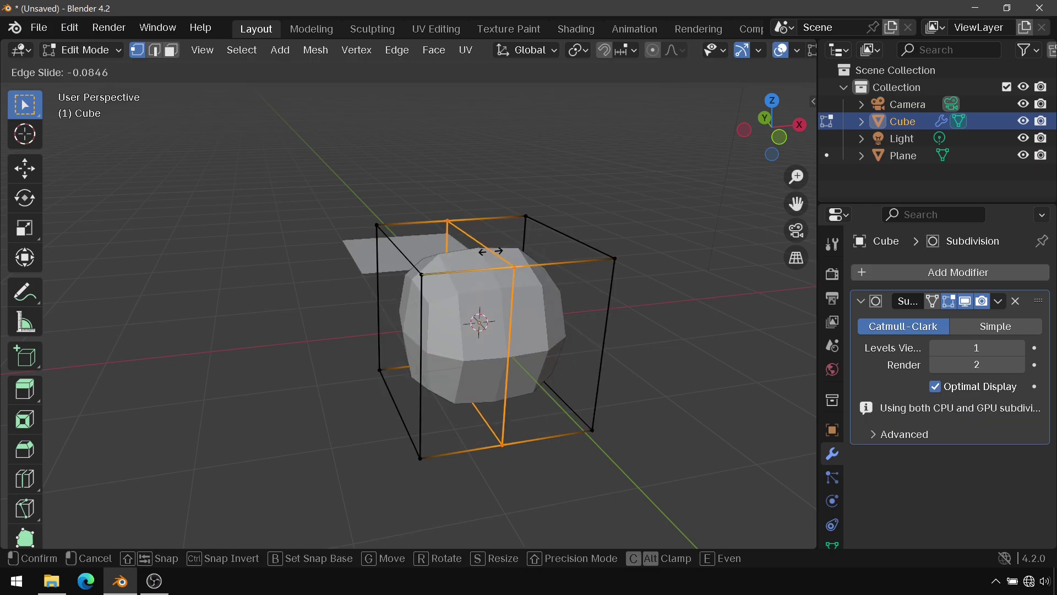
click(420, 279)
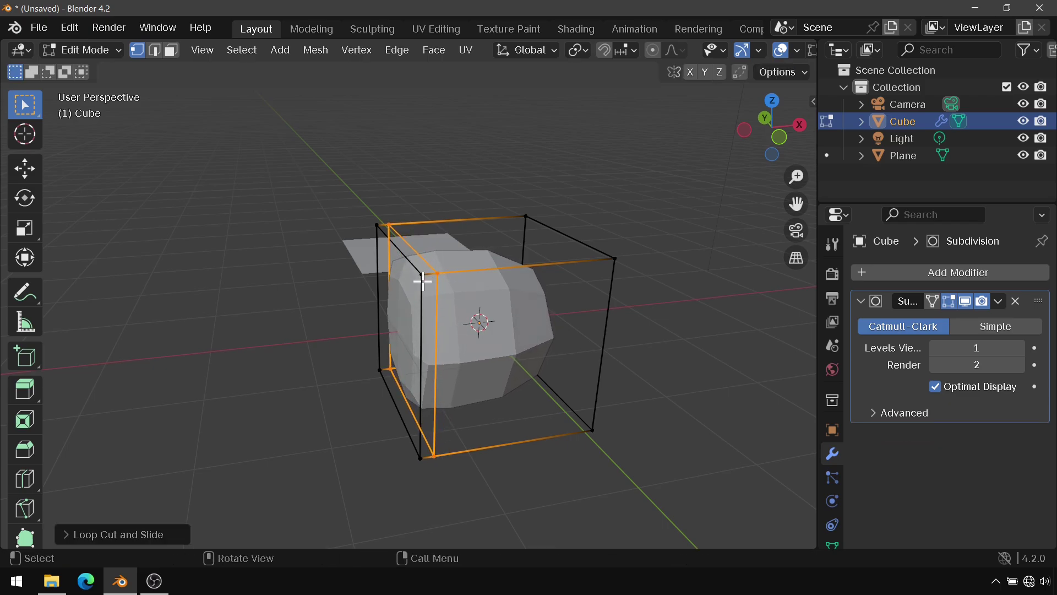
Add more loop cuts near the Cube's right face and other sides to tighten its corners.
middle_drag(420, 279, 450, 288)
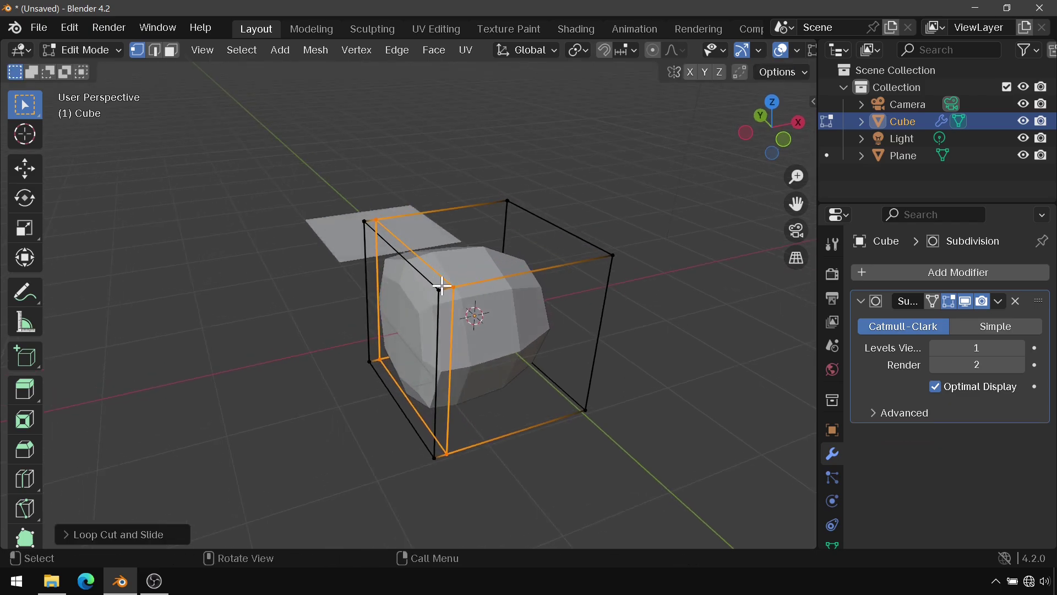
middle_drag(441, 400, 418, 356)
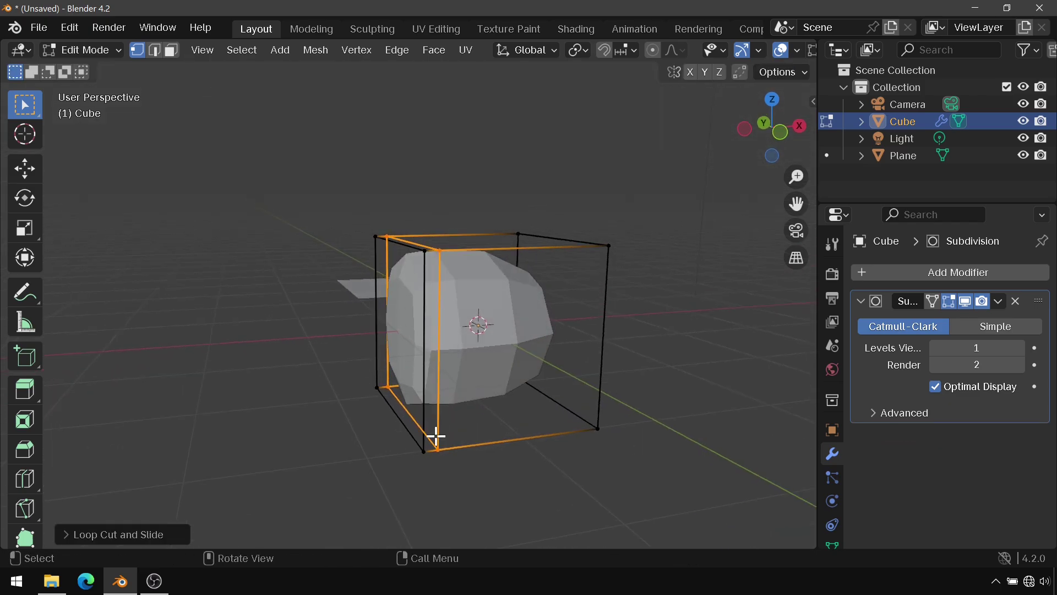
mouse_move(505, 347)
middle_down()
mouse_move(462, 368)
mouse_move(611, 279)
mouse_move(582, 274)
middle_up()
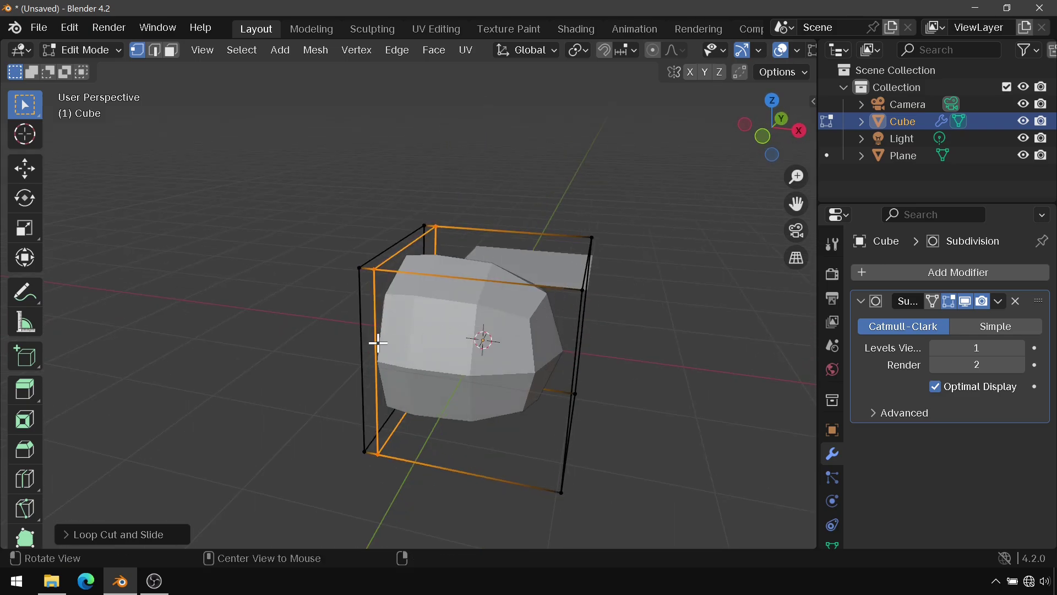
mouse_move(378, 342)
middle_down()
mouse_move(507, 337)
mouse_move(562, 361)
middle_up()
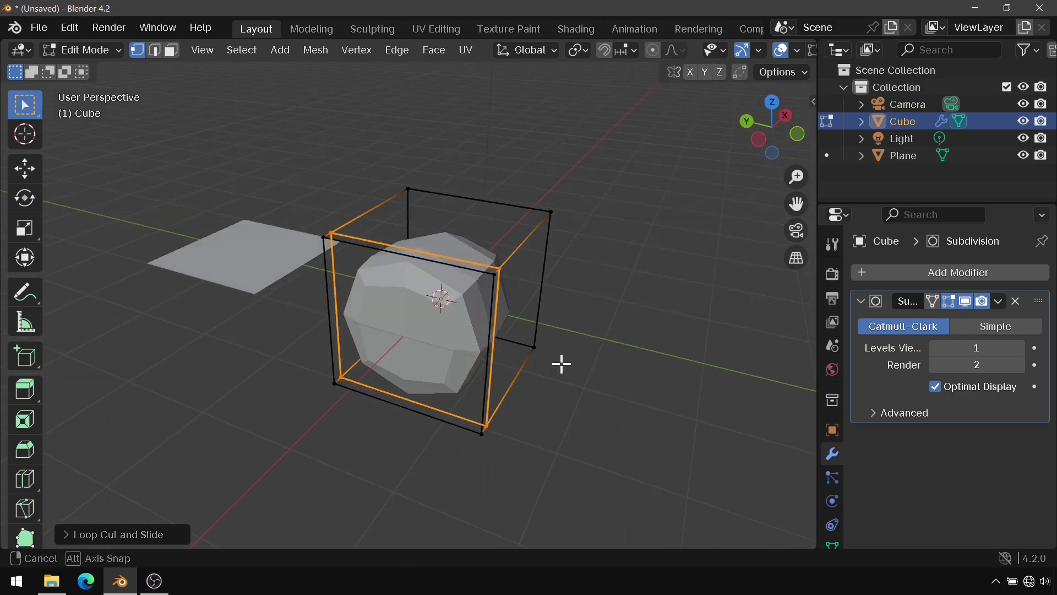
click(473, 266)
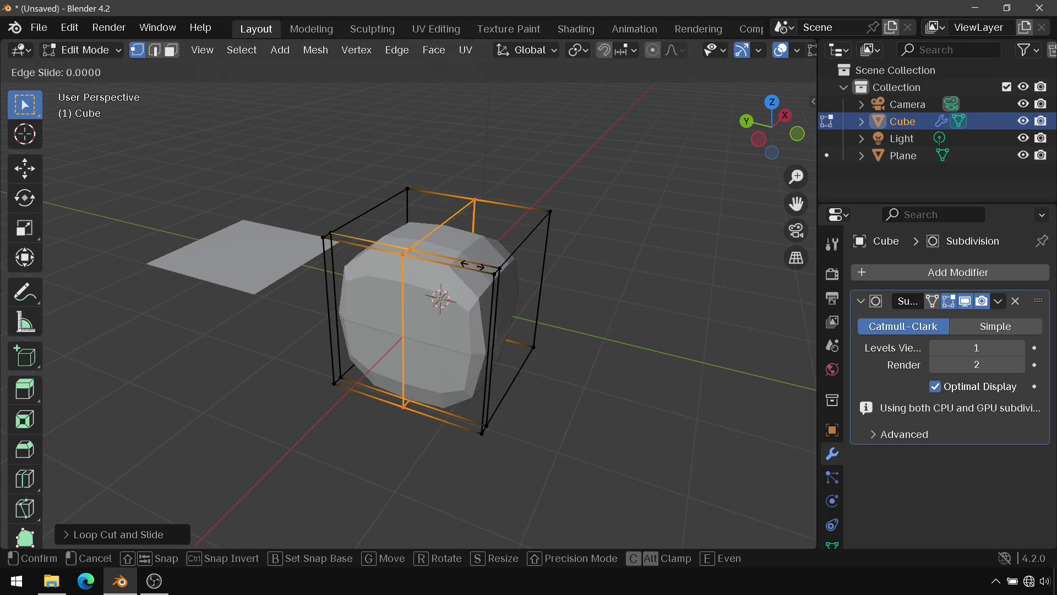
click(537, 314)
key(ctrl+r)
click(403, 240)
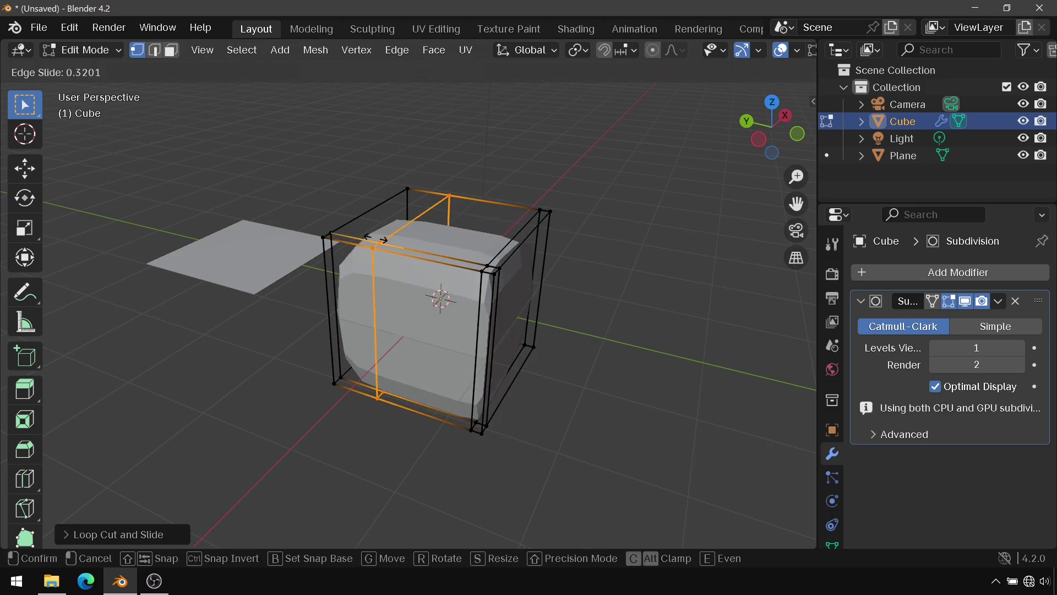
click(340, 240)
mouse_move(295, 271)
middle_down()
mouse_move(534, 230)
mouse_move(493, 253)
middle_up()
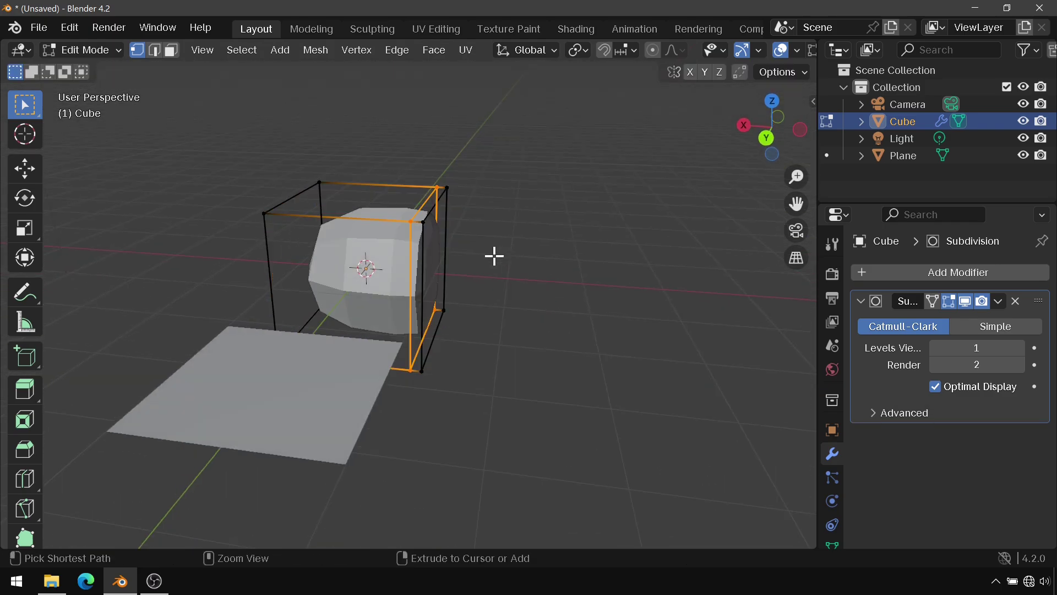
mouse_move(498, 292)
middle_down()
mouse_move(576, 292)
mouse_move(398, 322)
mouse_move(430, 314)
middle_up()
Select the Cube's end face and move it along X to stretch the cube lengthwise.
key(3)
click(377, 317)
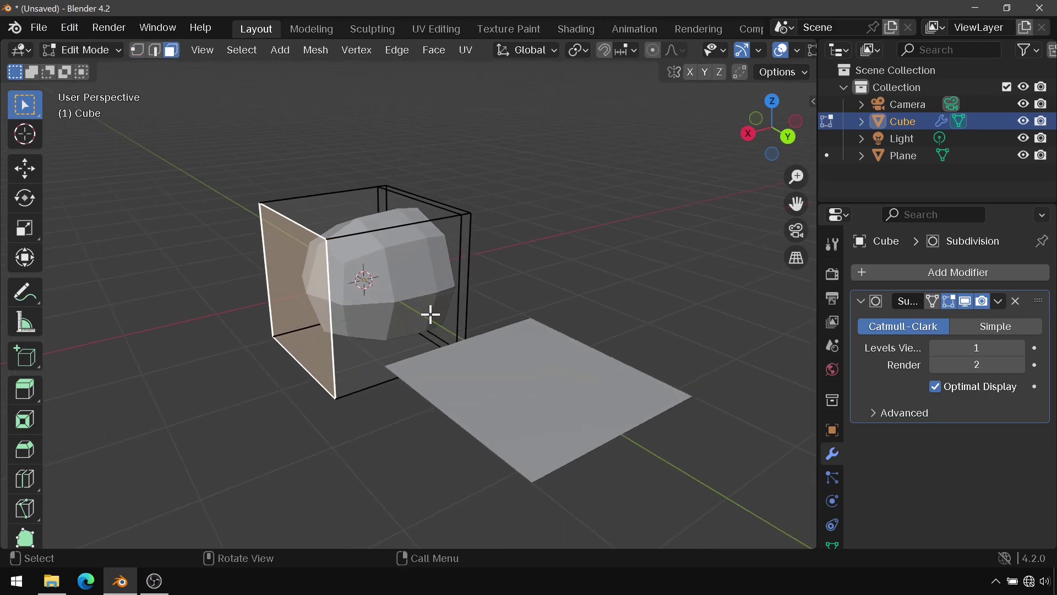
key(g)
key(x)
click(349, 333)
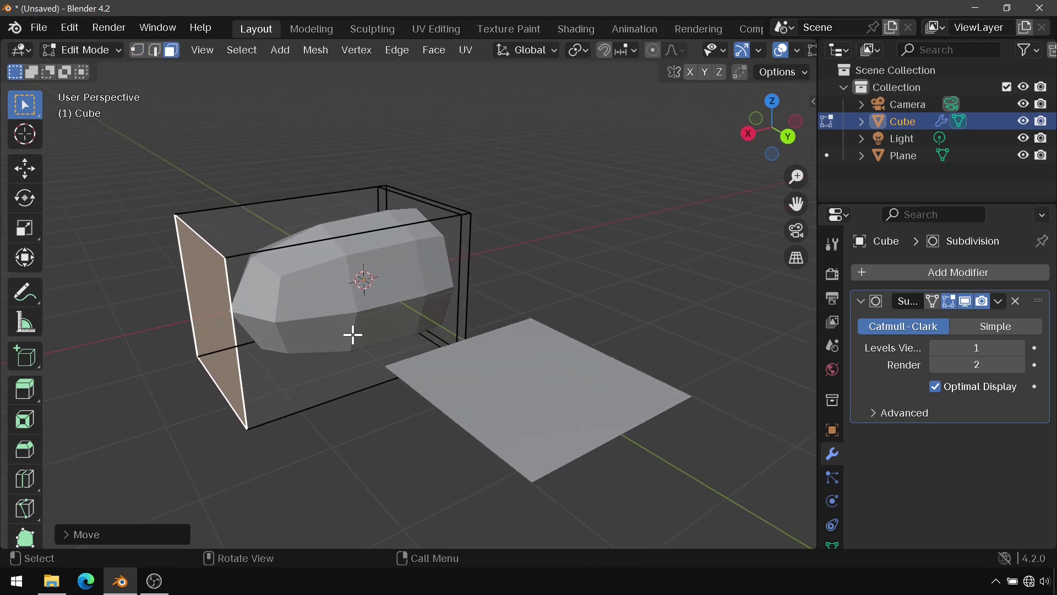
middle_drag(349, 333, 494, 323)
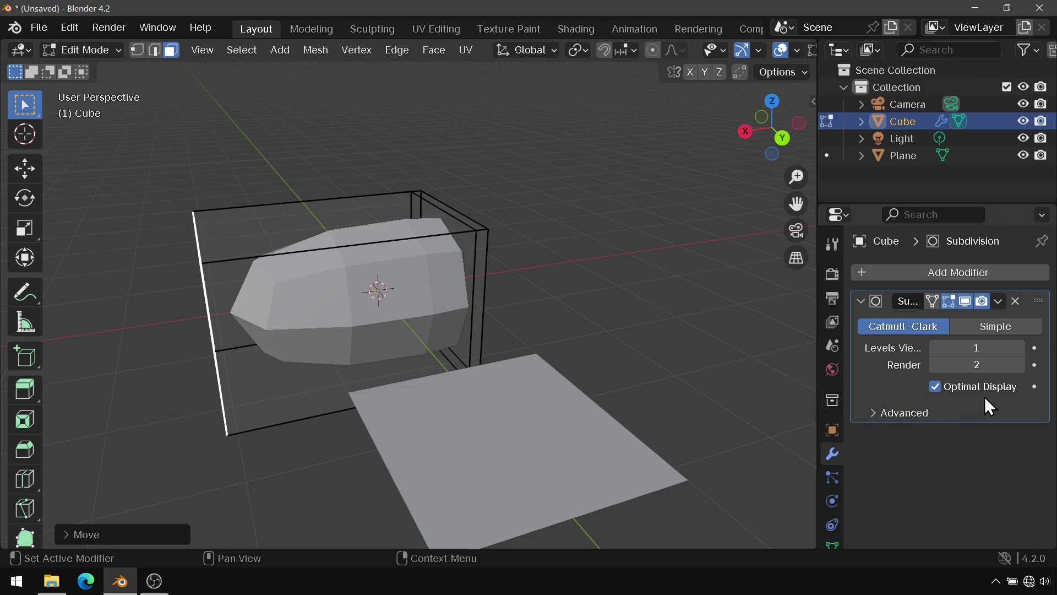
Raise the Subdivision viewport level to 2 and return to Object Mode.
click(1020, 349)
mouse_move(521, 378)
middle_down()
mouse_move(583, 358)
mouse_move(330, 319)
mouse_move(500, 346)
mouse_move(379, 341)
mouse_move(439, 342)
mouse_move(499, 279)
middle_up()
middle_drag(472, 377, 530, 357)
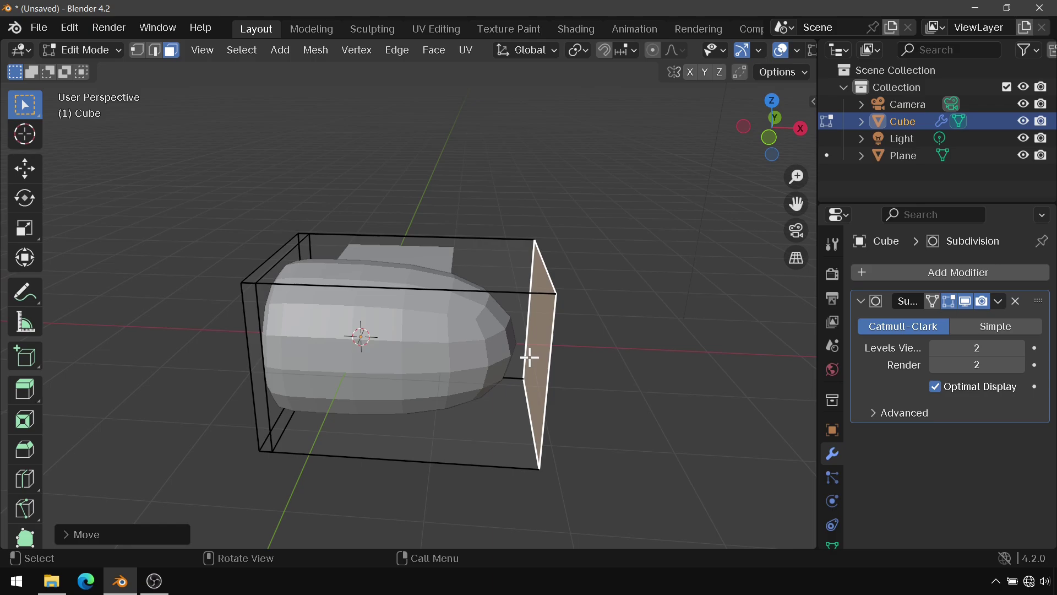
key(Tab)
mouse_move(458, 347)
middle_down()
mouse_move(510, 338)
mouse_move(509, 348)
middle_up()
Set the rounded Cube to Shade Smooth.
right_click(505, 339)
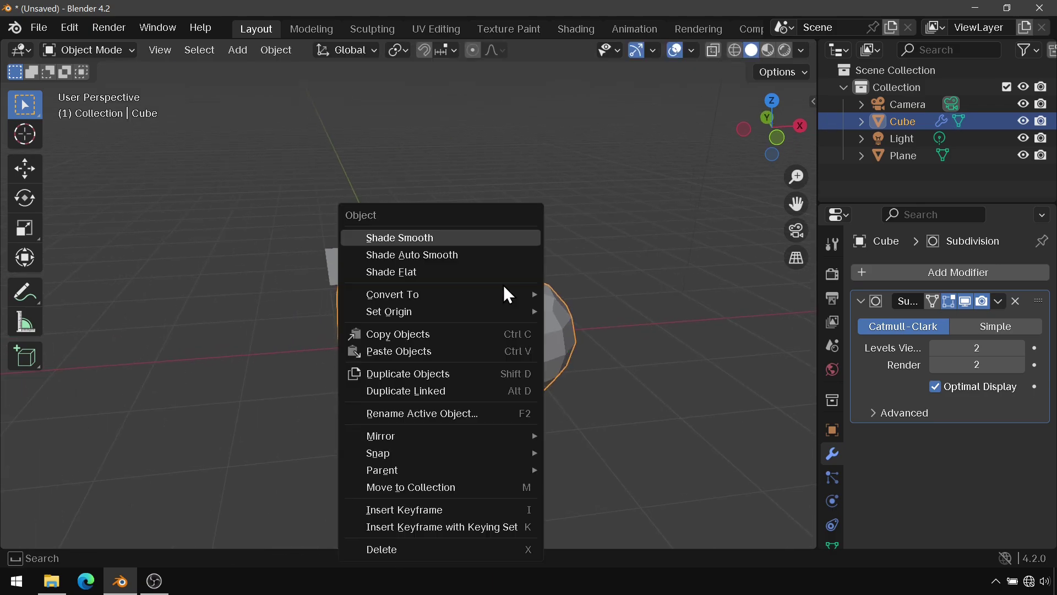
click(472, 238)
mouse_move(530, 303)
middle_down()
mouse_move(507, 354)
mouse_move(537, 269)
mouse_move(556, 323)
mouse_move(464, 336)
mouse_move(473, 280)
mouse_move(471, 332)
middle_up()
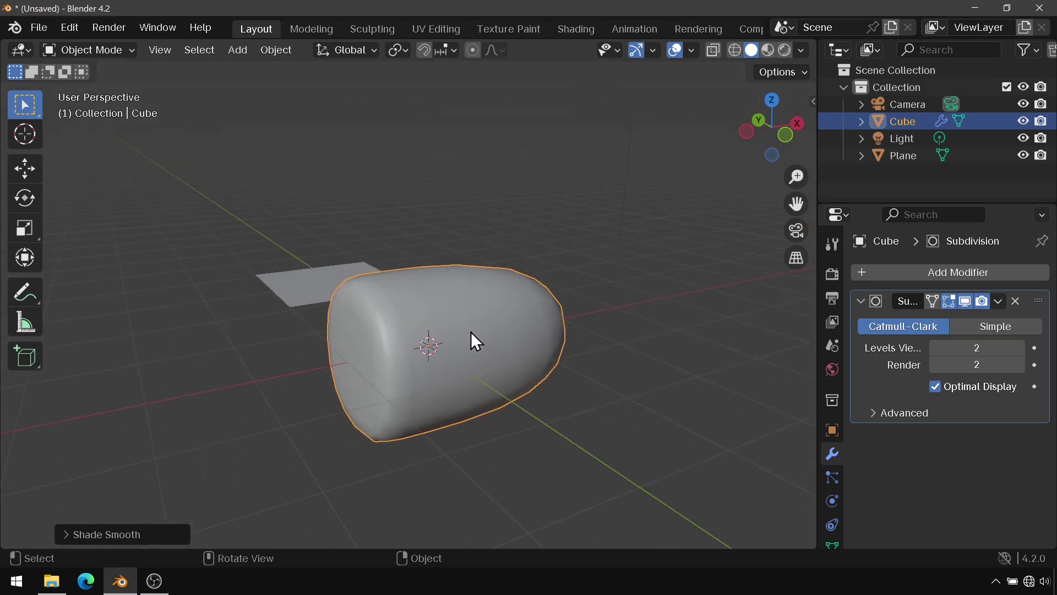
In Edit Mode, inspect the cage by selecting its top, front and left end faces.
click(112, 47)
click(107, 85)
mouse_move(377, 227)
middle_down()
mouse_move(566, 241)
mouse_move(585, 292)
middle_up()
middle_drag(524, 238, 451, 282)
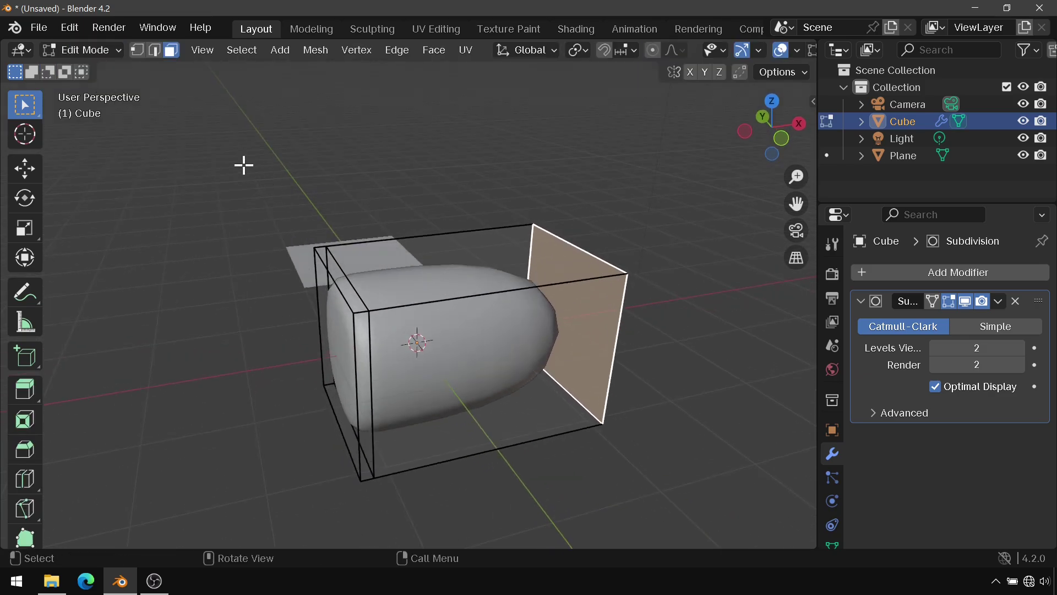
middle_drag(502, 355, 431, 295)
middle_drag(474, 328, 455, 288)
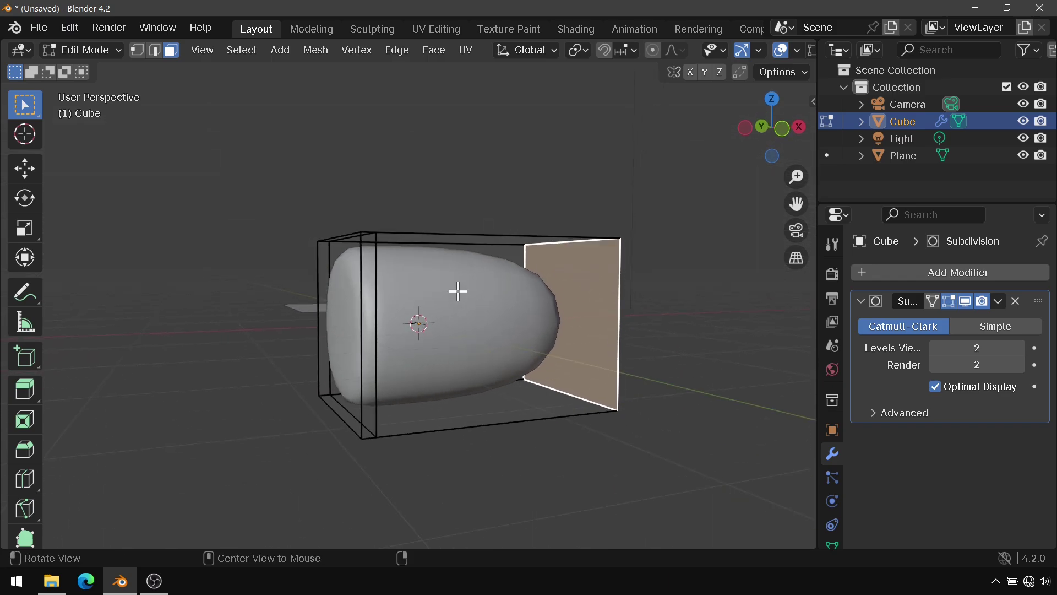
middle_drag(465, 335, 528, 307)
click(526, 233)
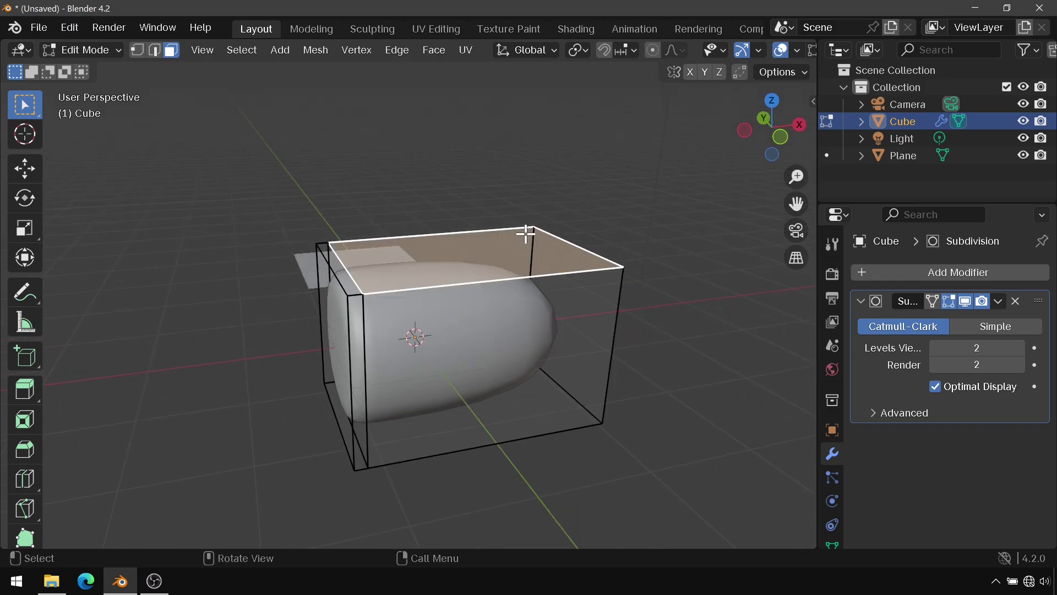
click(473, 350)
click(345, 384)
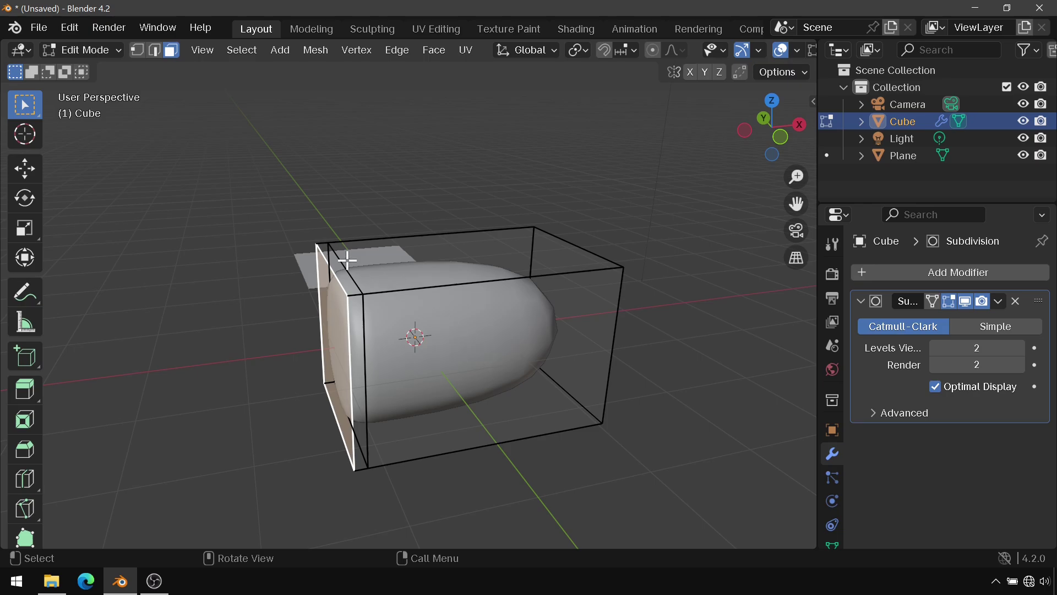
Return to Object Mode and apply the Subdivision modifier permanently.
click(90, 50)
click(92, 71)
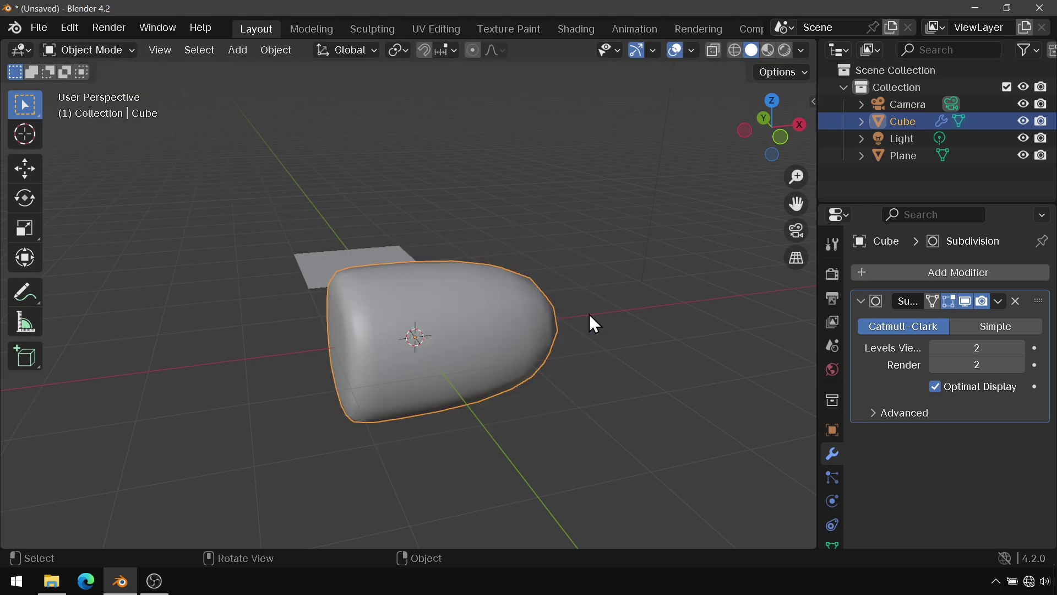
click(1000, 300)
click(979, 318)
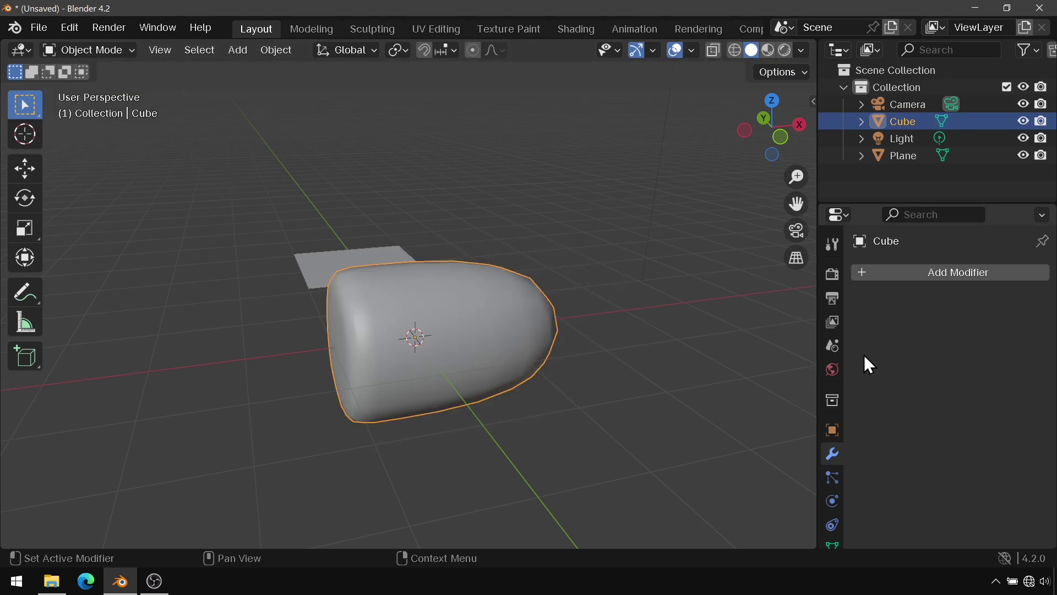
Enter Edit Mode and select faces on the subdivided mesh.
click(112, 52)
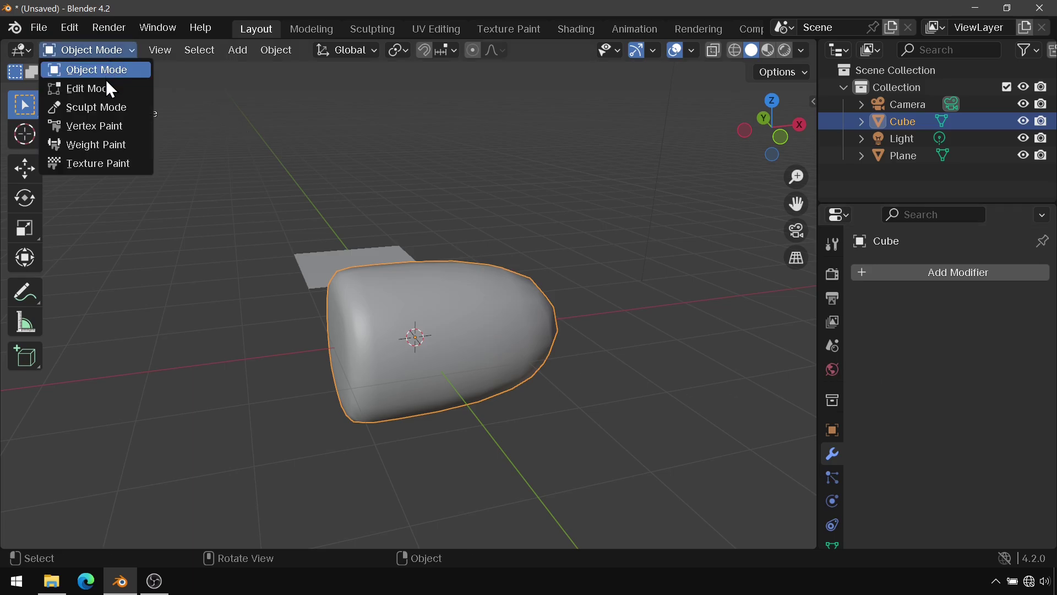
click(106, 87)
mouse_move(379, 309)
middle_down()
mouse_move(443, 328)
mouse_move(590, 316)
mouse_move(267, 362)
mouse_move(372, 297)
mouse_move(373, 314)
mouse_move(448, 295)
middle_up()
click(401, 311)
click(267, 361)
click(373, 277)
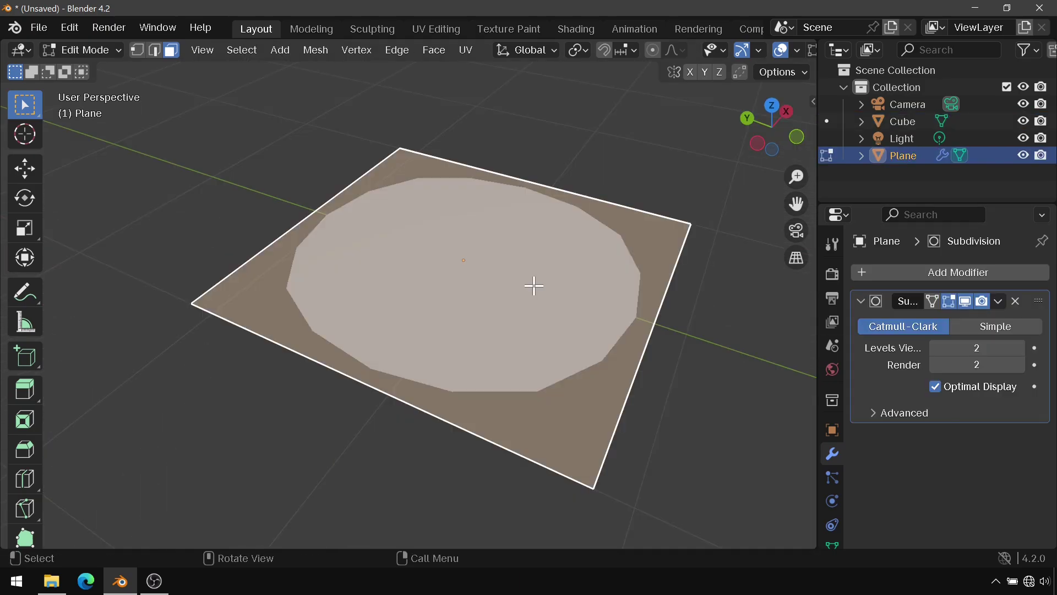
Try and undo a loop cut, then inset the plane's face and extrude it up into a dome.
key(ctrl+r)
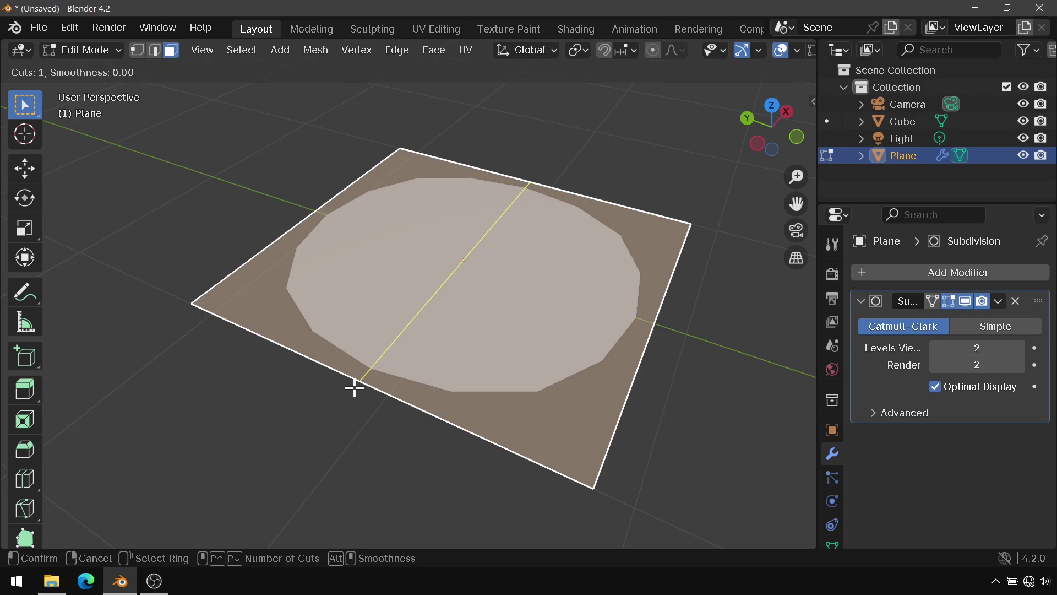
click(353, 384)
key(ctrl+z)
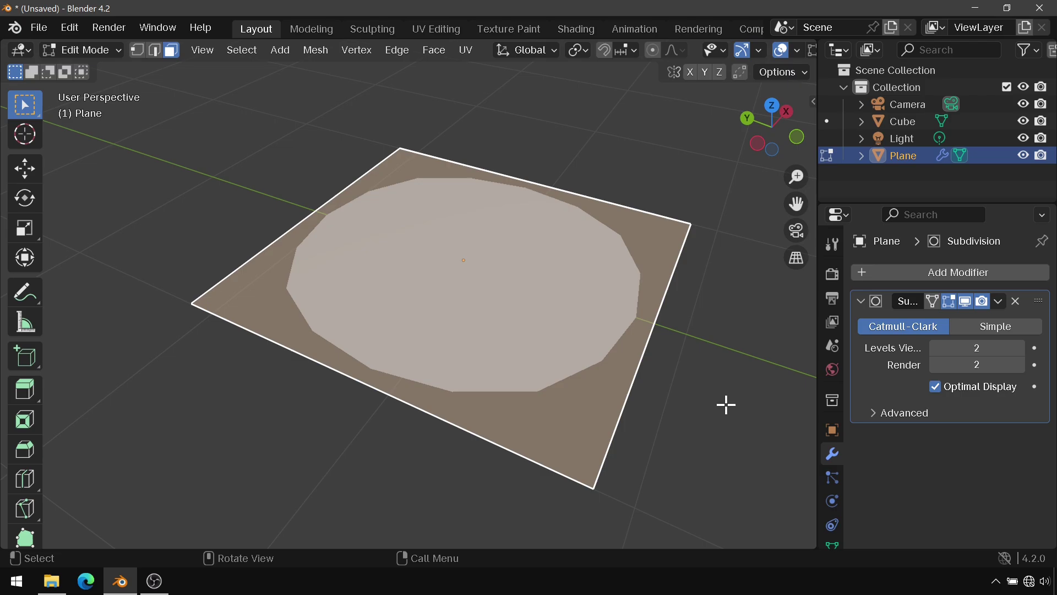
key(i)
click(571, 378)
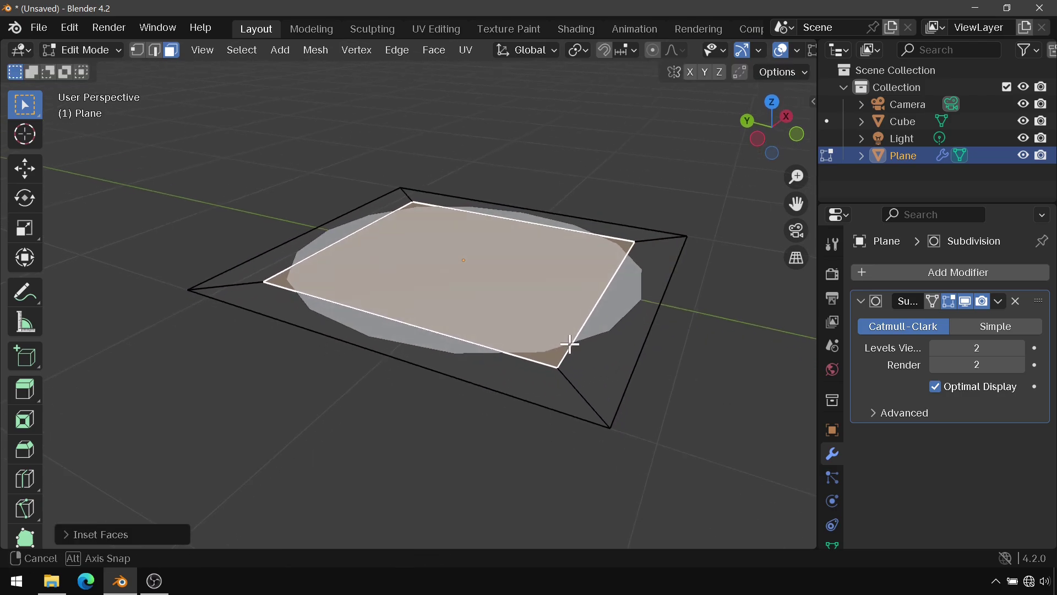
key(e)
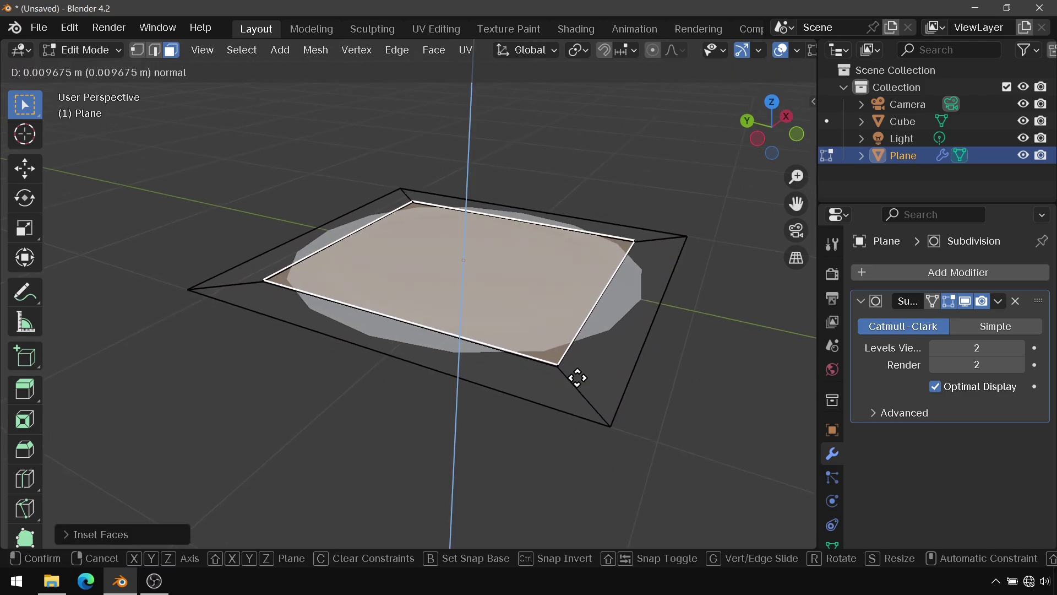
click(552, 268)
Select the outer brim ring and scale it outward, excluding Z, to widen the brim.
mouse_move(552, 268)
ctrl+middle_down()
mouse_move(538, 314)
mouse_move(585, 315)
mouse_move(592, 193)
mouse_move(636, 318)
ctrl+middle_up()
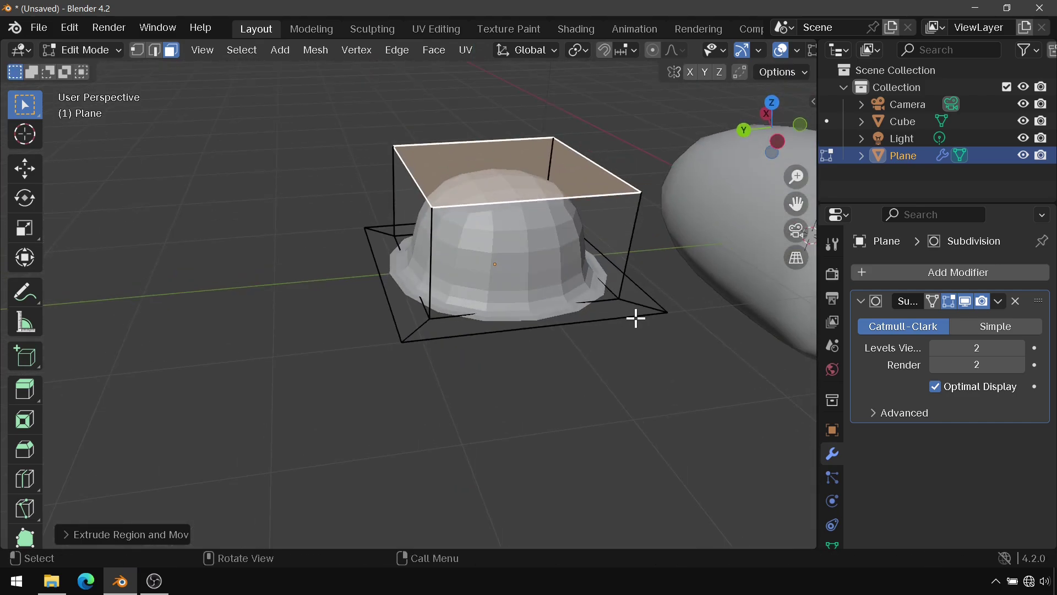
alt+click(636, 307)
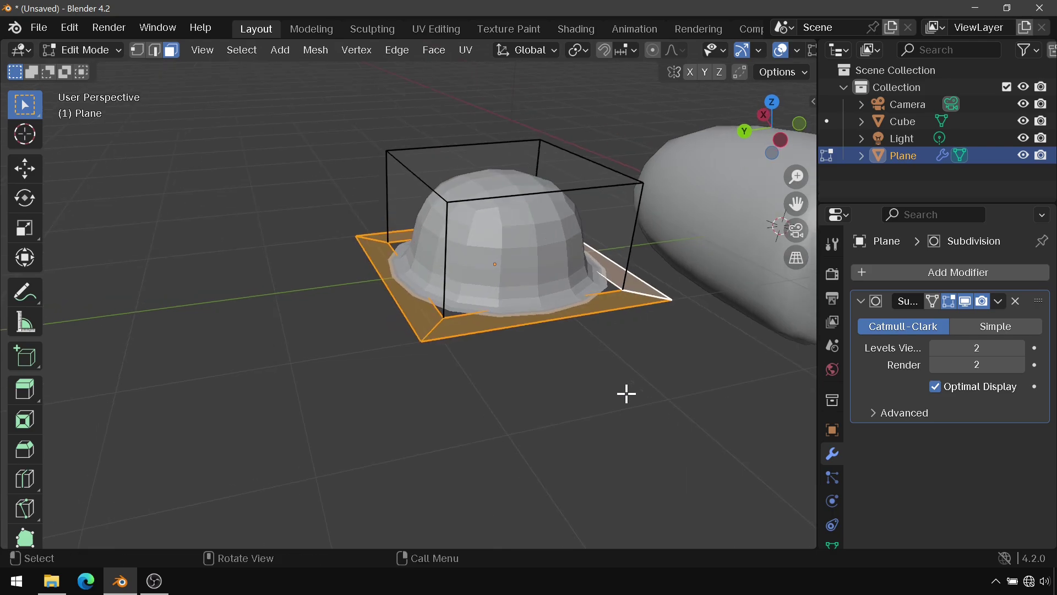
key(s)
key(shift+z)
click(609, 354)
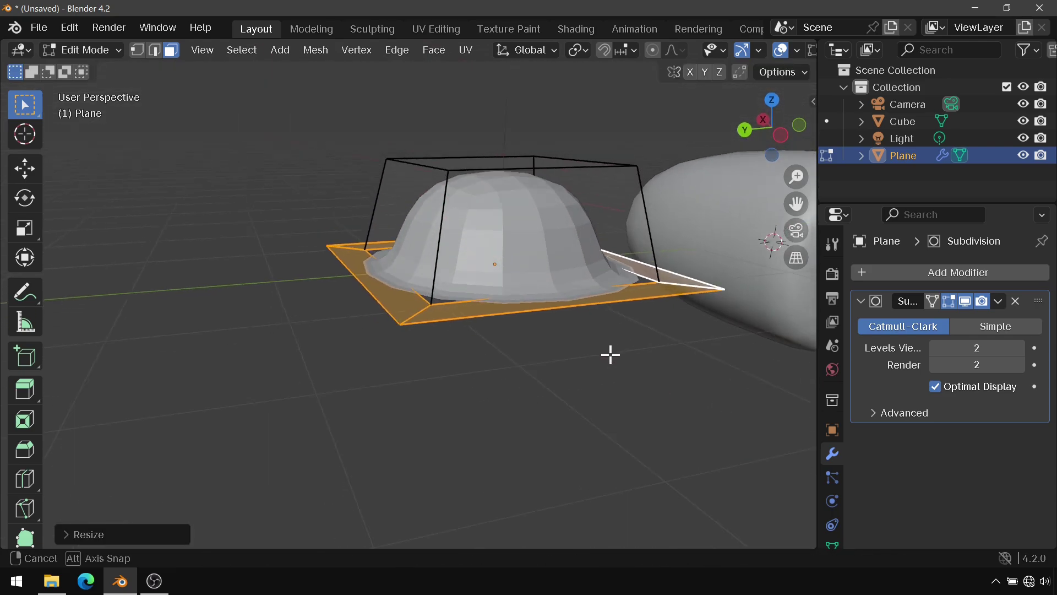
mouse_move(609, 354)
middle_down()
mouse_move(613, 213)
mouse_move(585, 380)
middle_up()
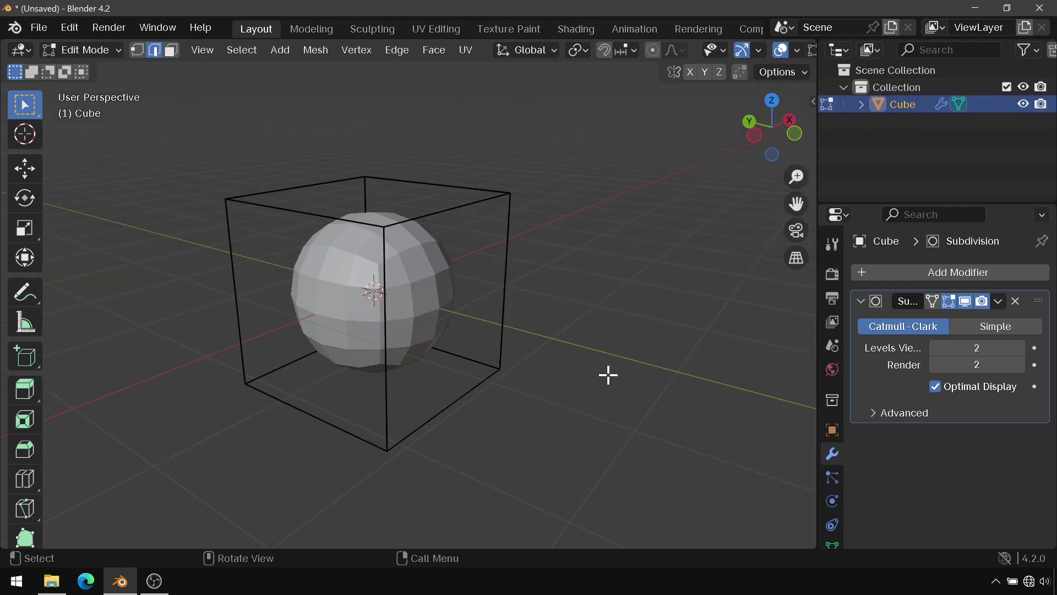
Try a loop cut on the subdivided cube, then undo it.
mouse_move(577, 358)
middle_down()
mouse_move(585, 352)
mouse_move(483, 218)
middle_up()
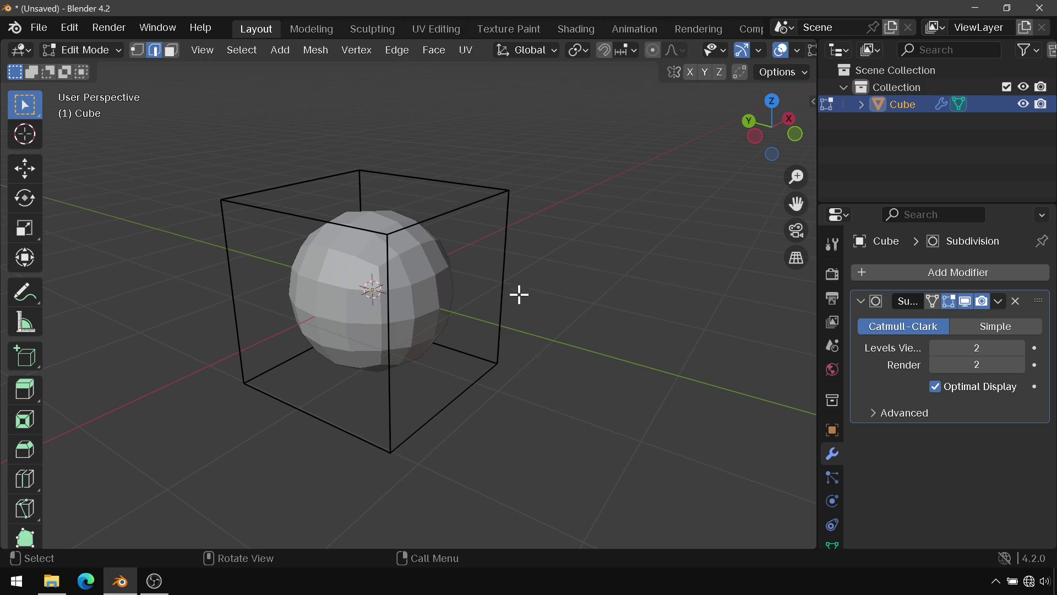
key(ctrl+r)
click(367, 221)
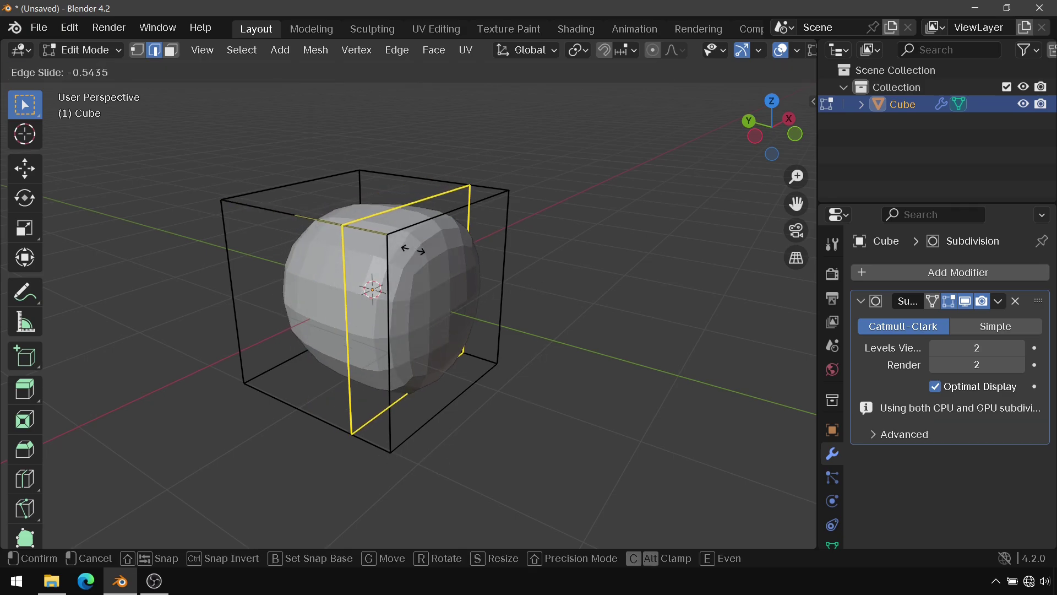
click(435, 245)
mouse_move(377, 283)
middle_down()
mouse_move(467, 264)
mouse_move(441, 239)
mouse_move(447, 283)
middle_up()
key(ctrl+z)
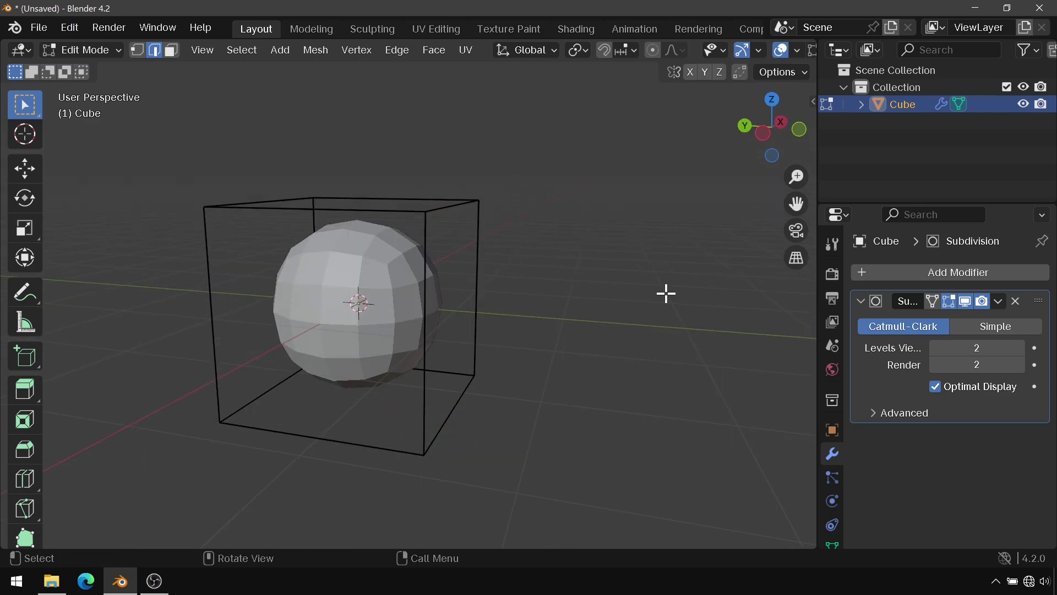
Select the cube's top edge and show its edge data with Crease at 0.00.
middle_drag(666, 294, 585, 325)
click(458, 214)
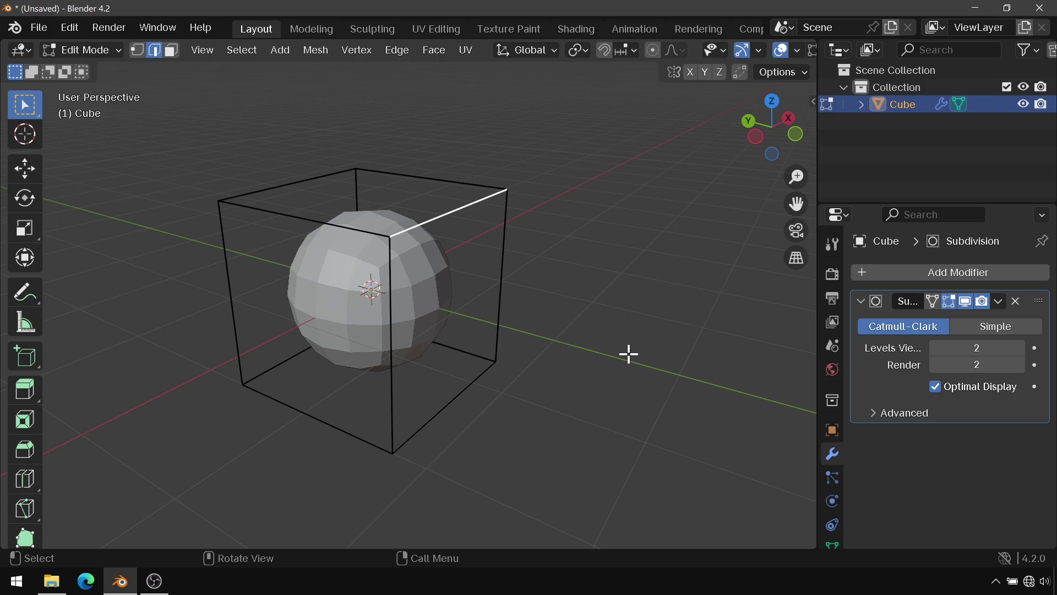
key(n)
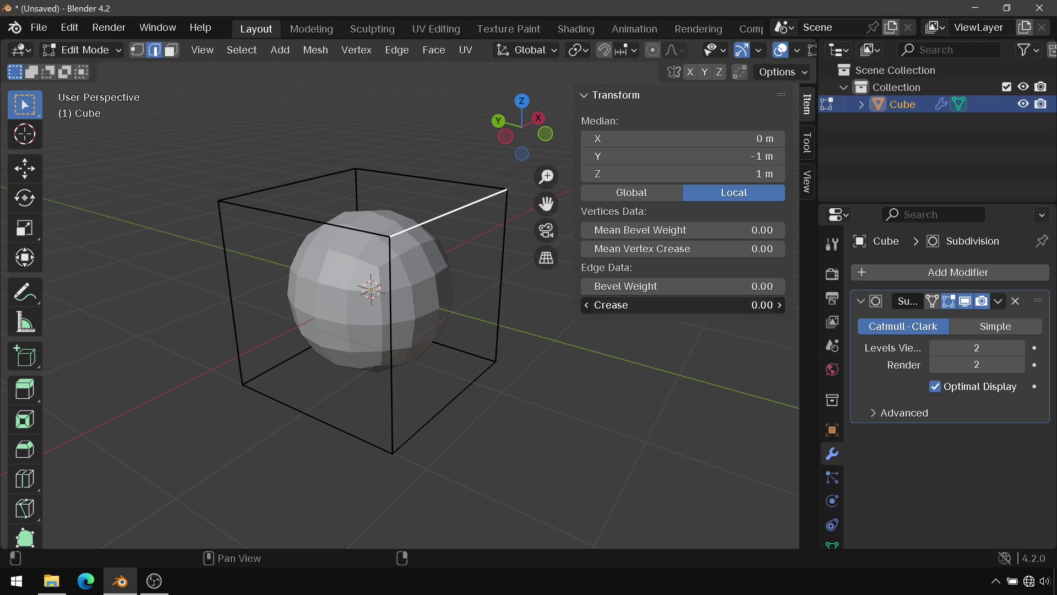
Set Crease to 1.00 on the top edge and the three front edges.
drag(615, 310, 688, 309)
middle_drag(515, 371, 476, 257)
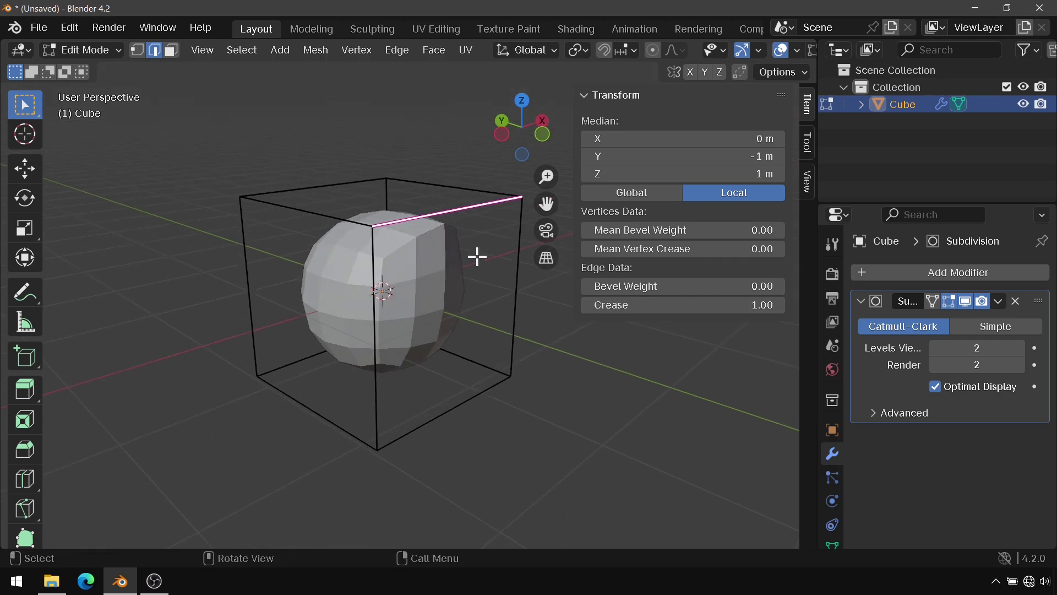
click(520, 309)
shift+click(402, 424)
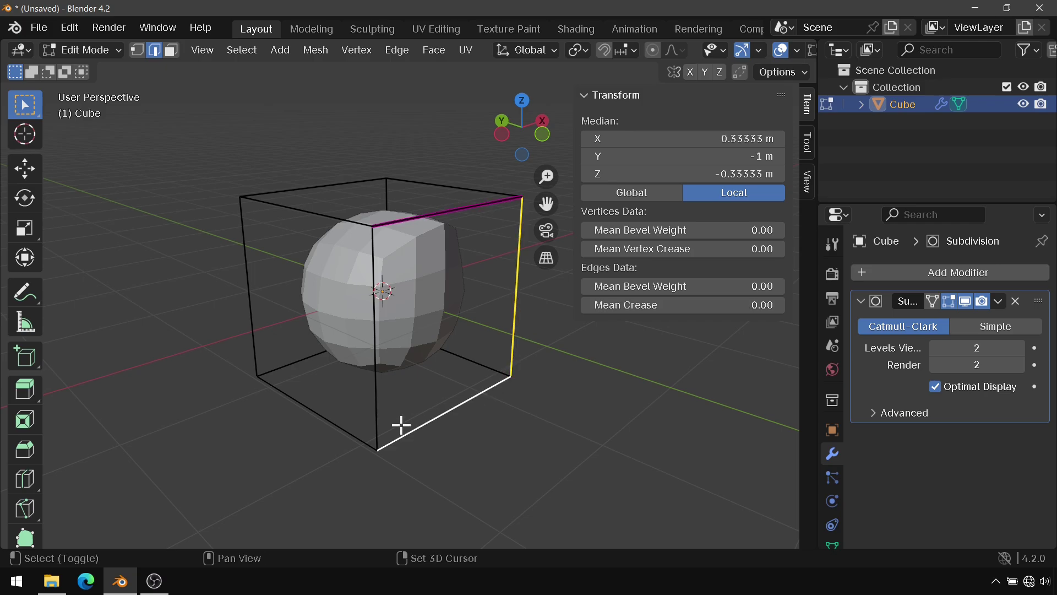
shift+click(374, 394)
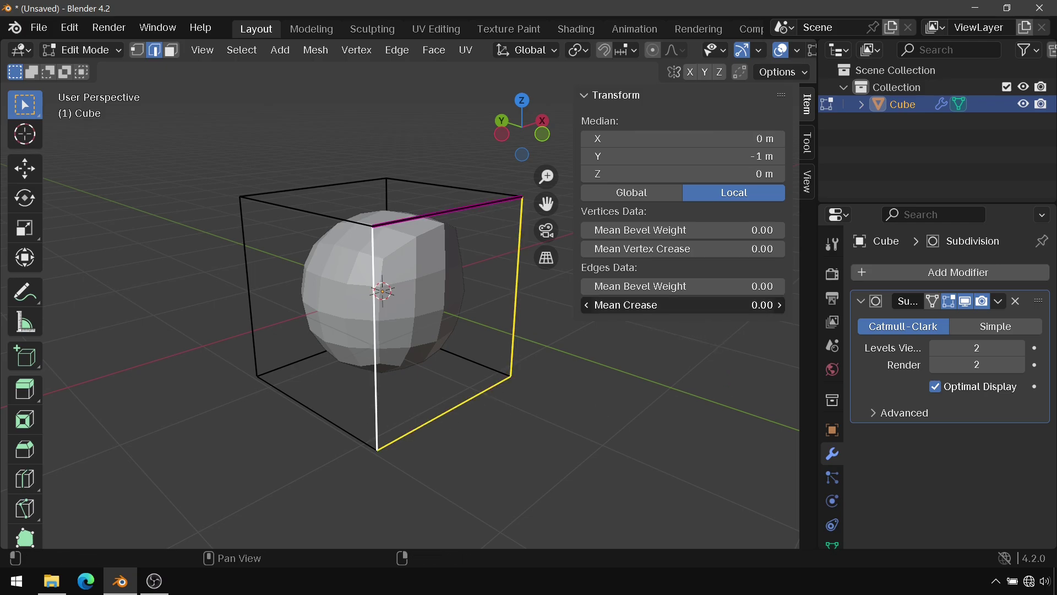
drag(683, 305, 732, 305)
click(517, 380)
Add an extra edge loop around the creased cube.
mouse_move(392, 443)
middle_down()
mouse_move(503, 413)
mouse_move(415, 439)
middle_up()
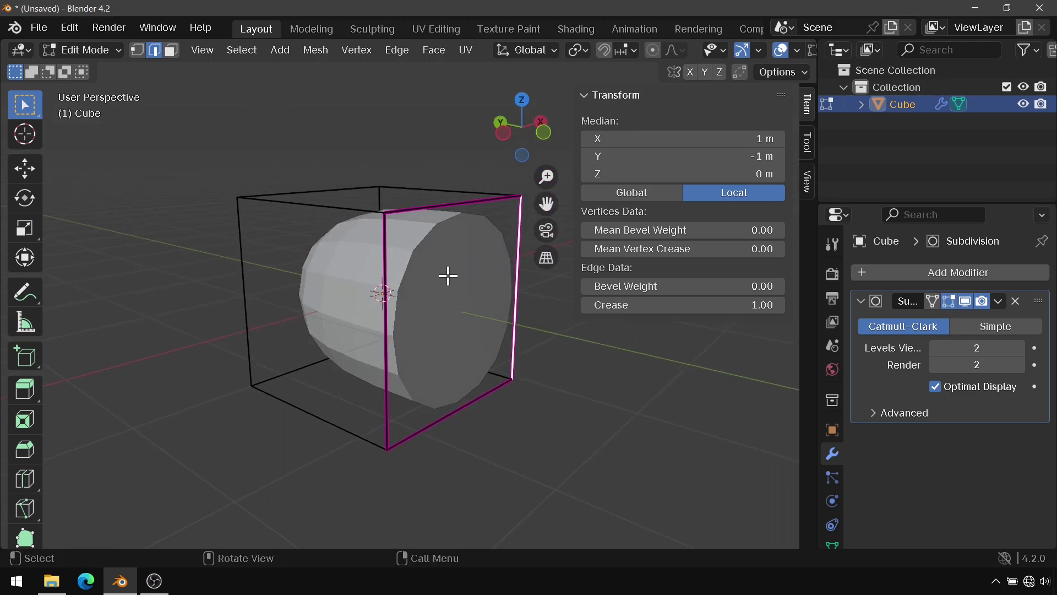
middle_drag(448, 275, 420, 288)
key(ctrl+r)
click(378, 240)
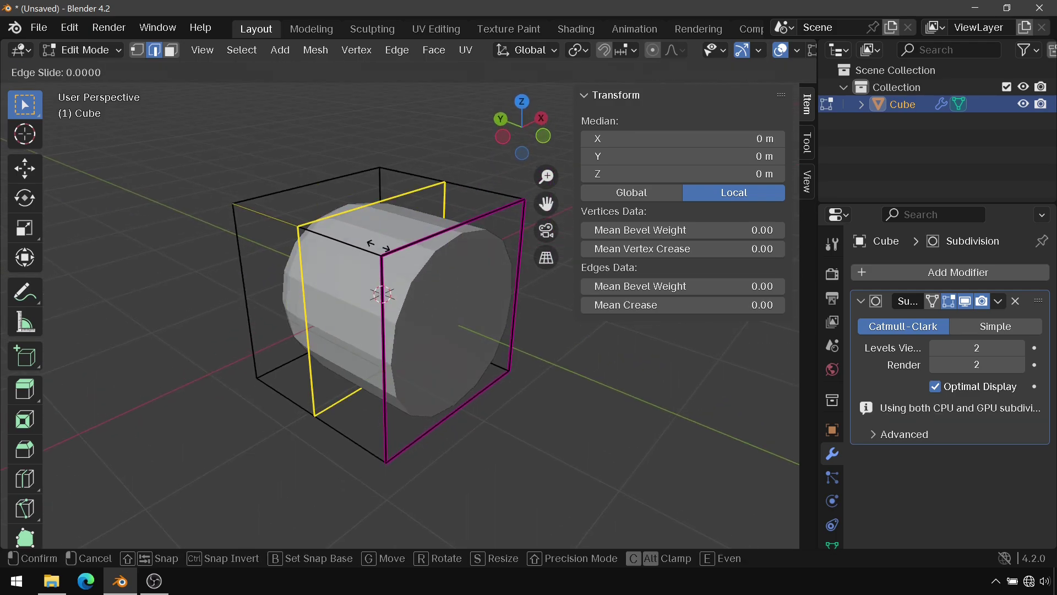
click(455, 266)
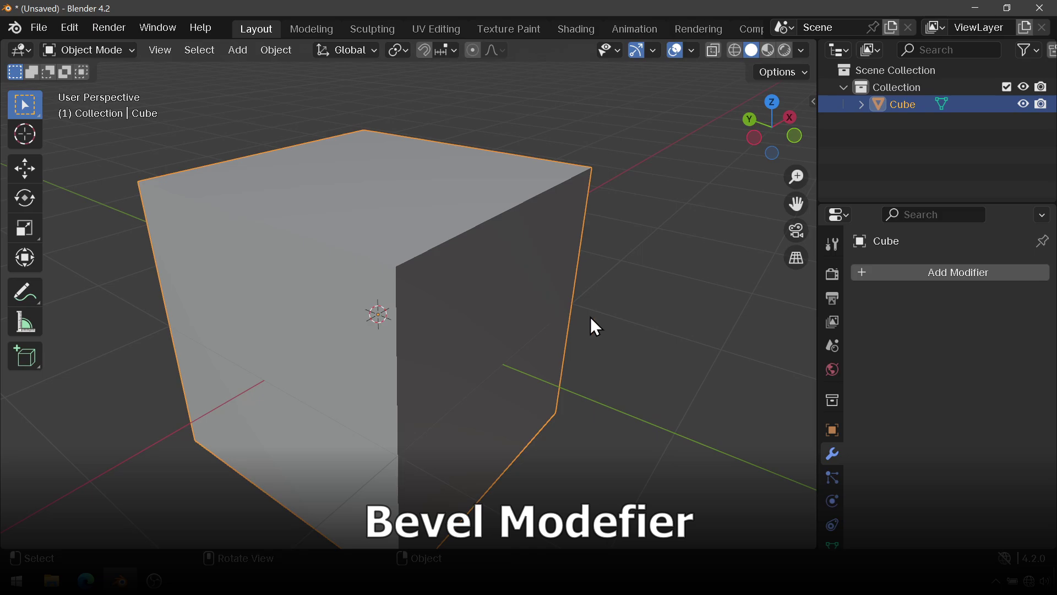
Add a Bevel modifier with 4 segments and a 0.04 m amount to the cube.
drag(662, 158, 154, 498)
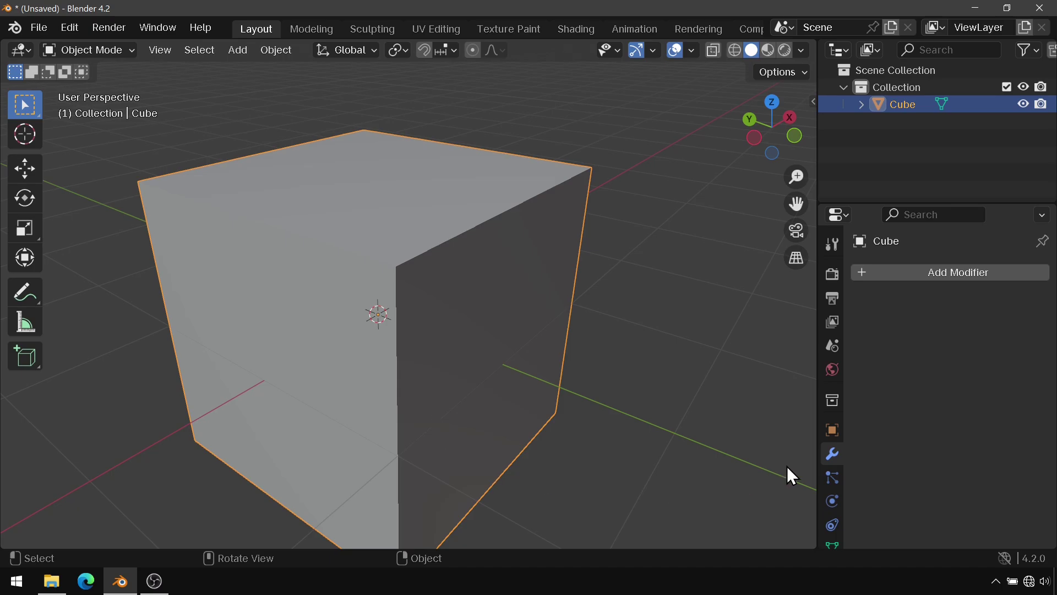
click(942, 269)
mouse_move(867, 270)
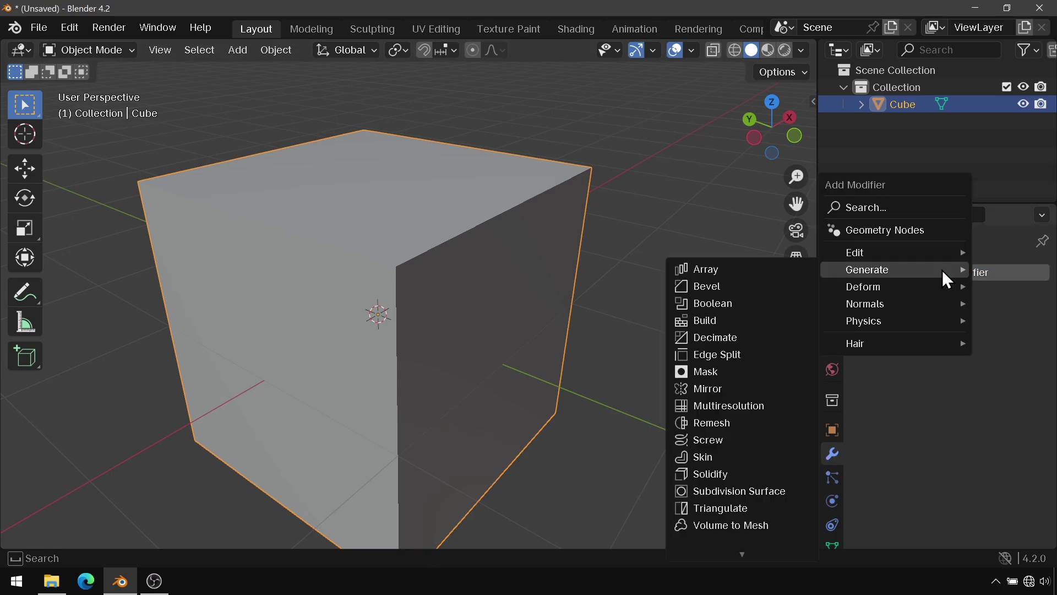
click(790, 290)
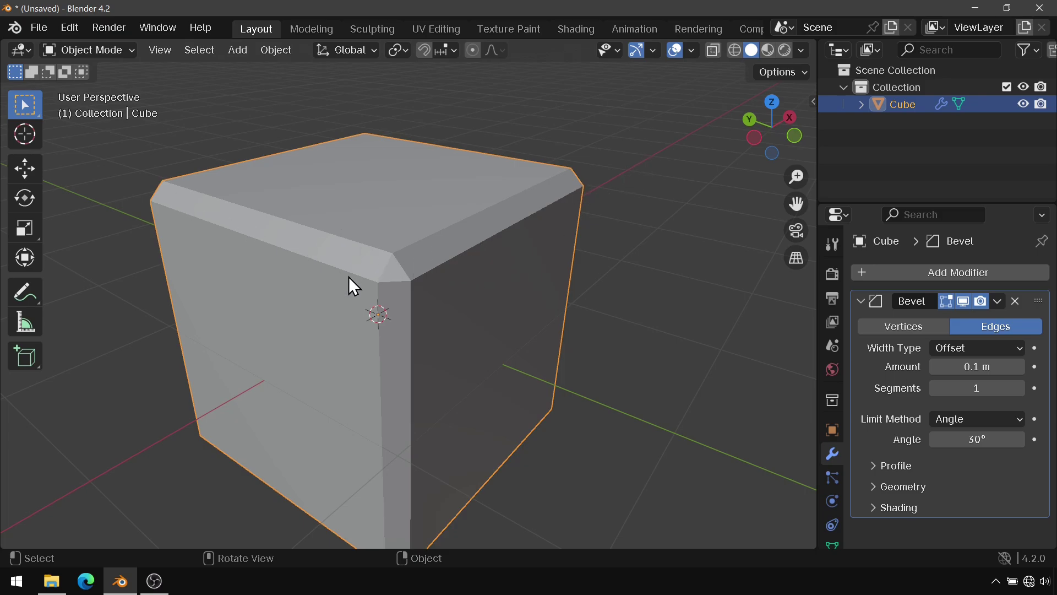
click(1020, 389)
click(1020, 389)
click(1020, 389)
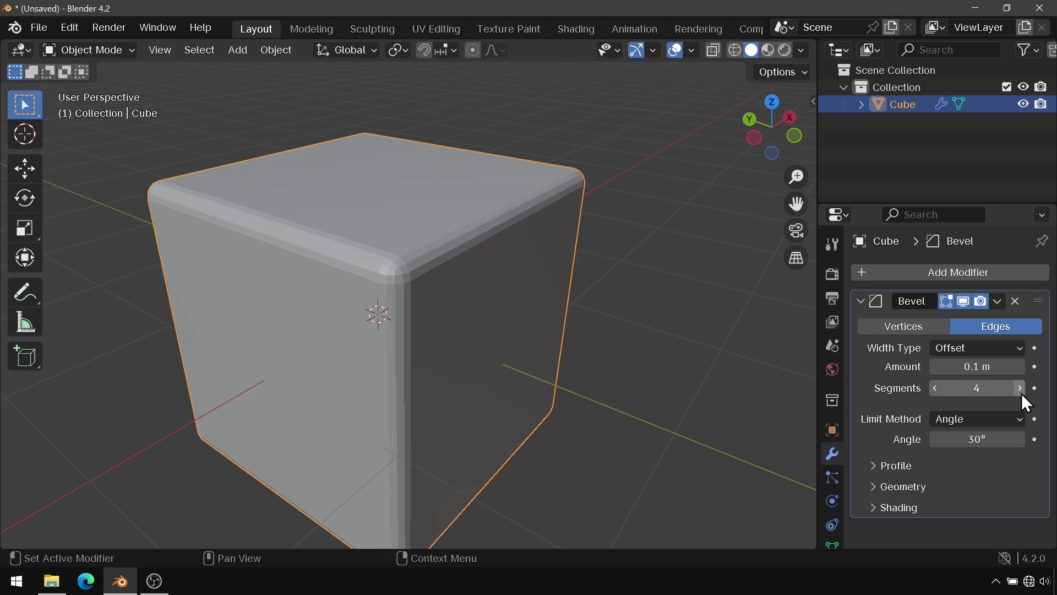
drag(978, 367, 958, 366)
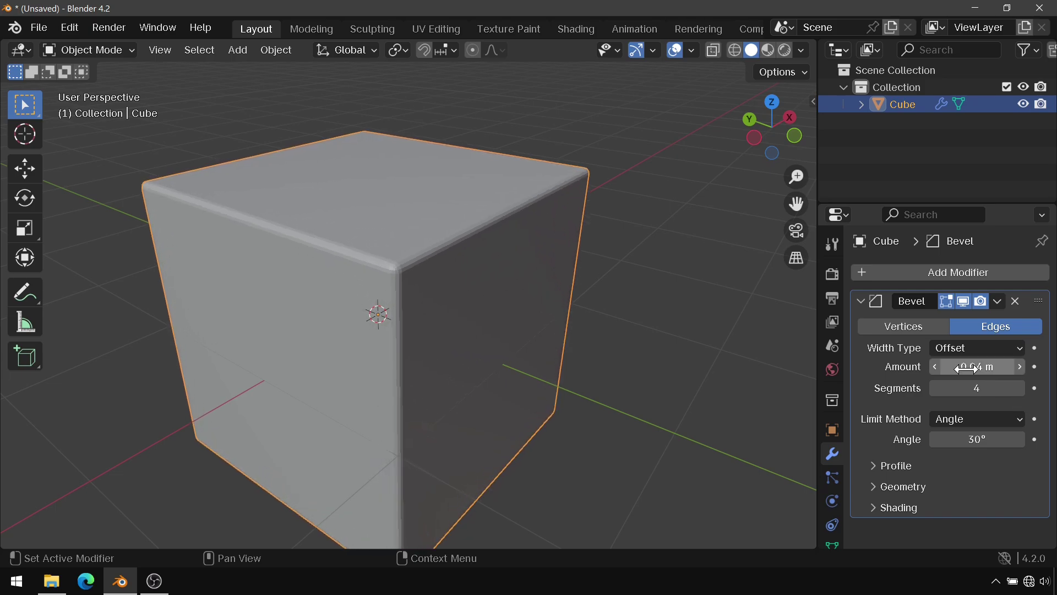
Set the beveled cube to Shade Smooth.
right_click(517, 201)
click(512, 167)
scroll(471, 225, up, 1)
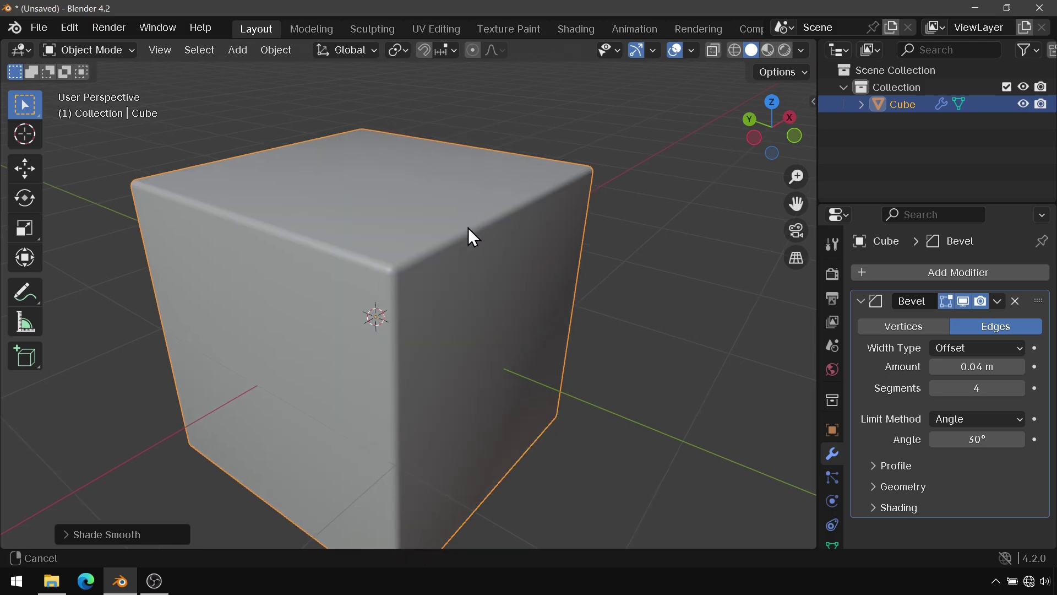
scroll(471, 226, up, 3)
scroll(474, 216, up, 3)
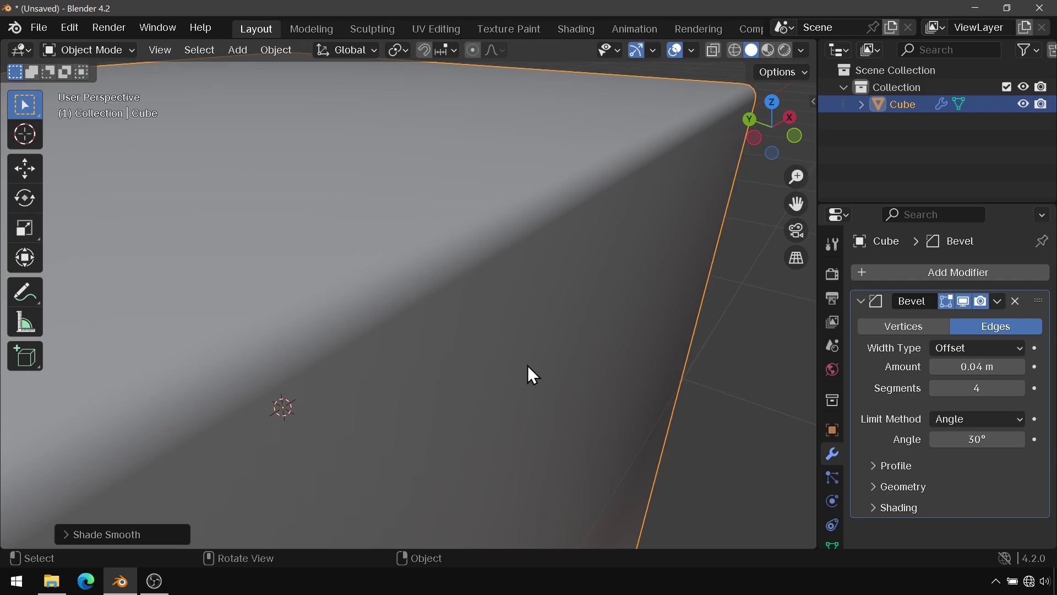
Toggle the Bevel modifier's visibility off and on to compare, then frame the cube.
click(964, 302)
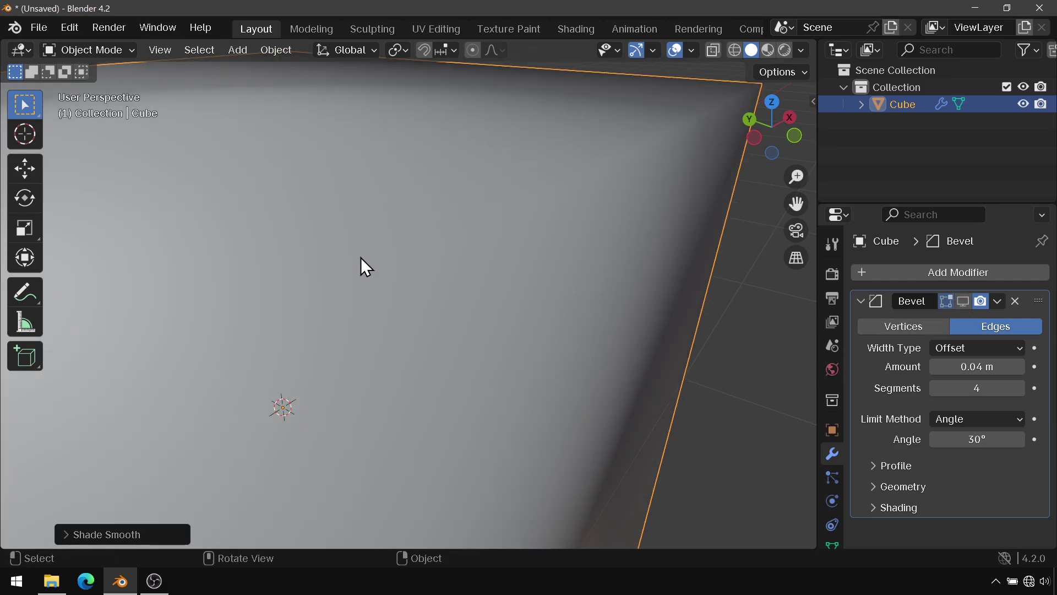
click(963, 301)
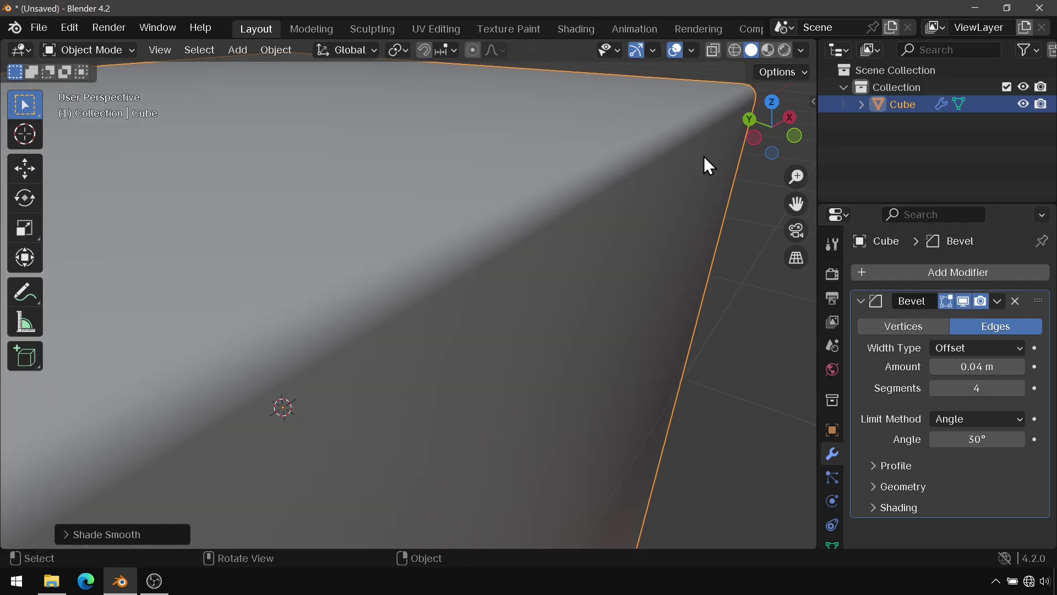
scroll(413, 270, down, 5)
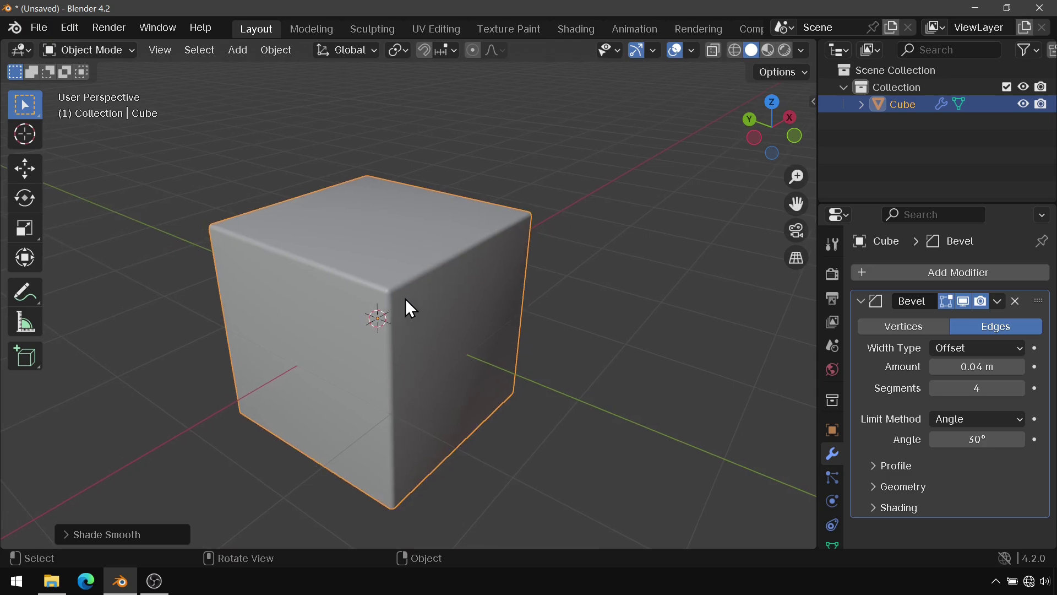
scroll(405, 298, up, 2)
key(Home)
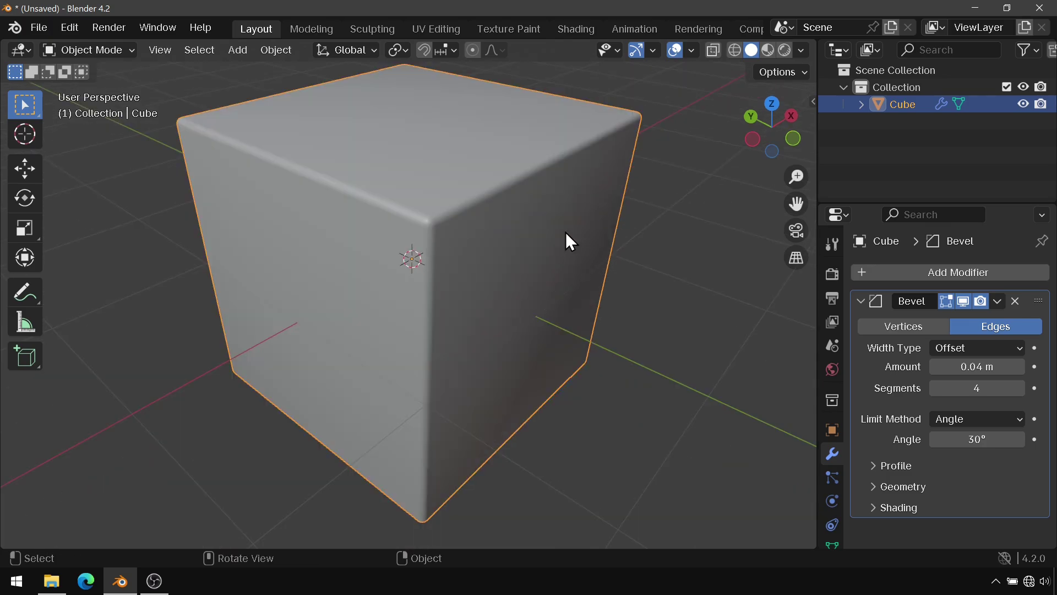
mouse_move(358, 284)
middle_down()
mouse_move(474, 270)
mouse_move(394, 288)
middle_up()
middle_drag(489, 207, 488, 154)
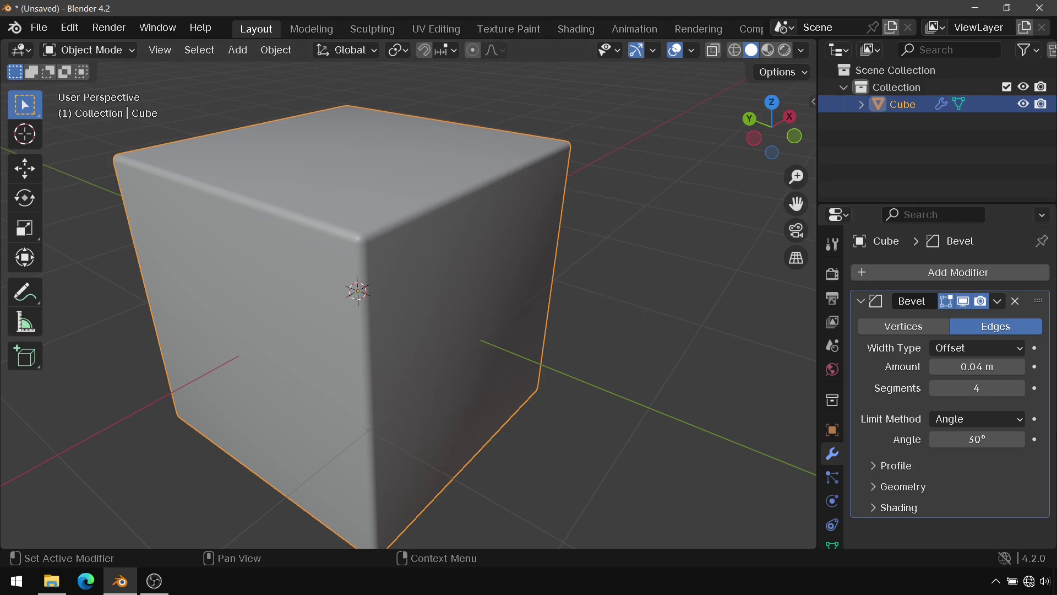
Set the Bevel limit method to Weight and shade the cube flat.
click(969, 426)
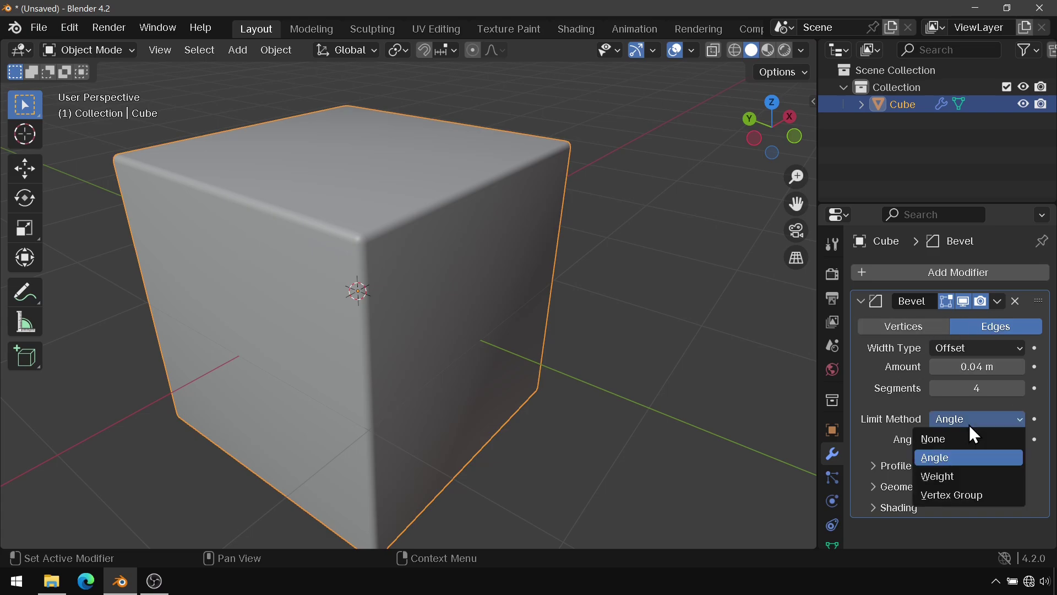
click(968, 474)
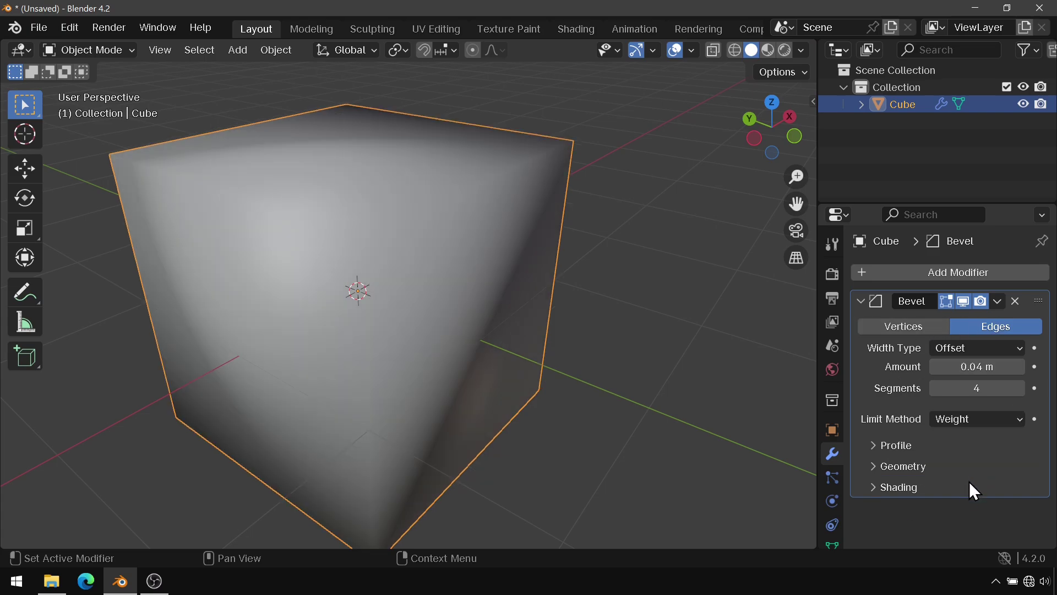
right_click(464, 191)
click(457, 228)
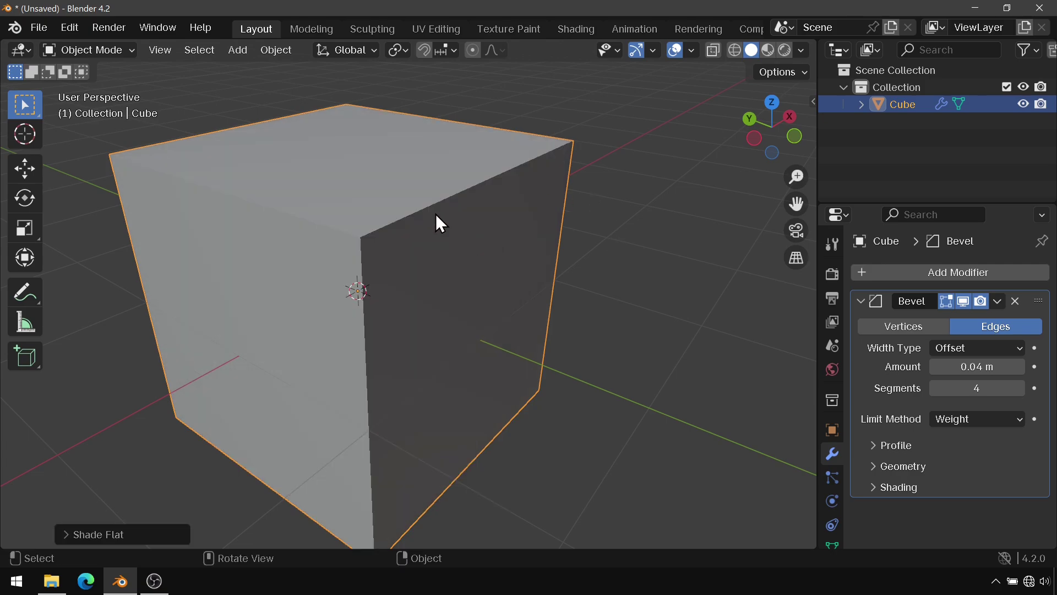
In Edit Mode, select the right face's edges and show their 0.00 bevel weight.
click(114, 47)
click(101, 91)
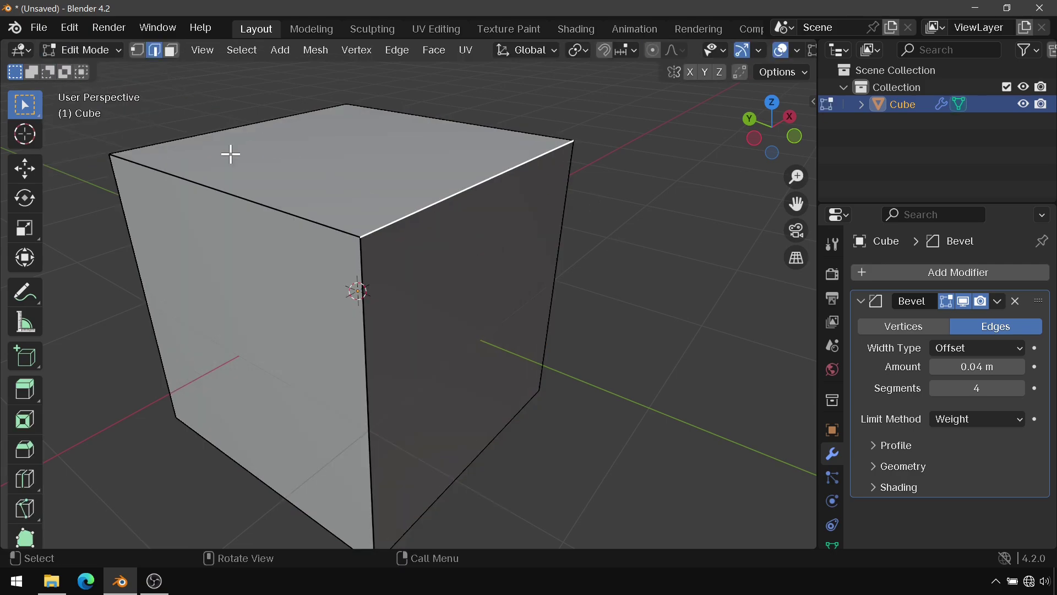
scroll(230, 154, down, 3)
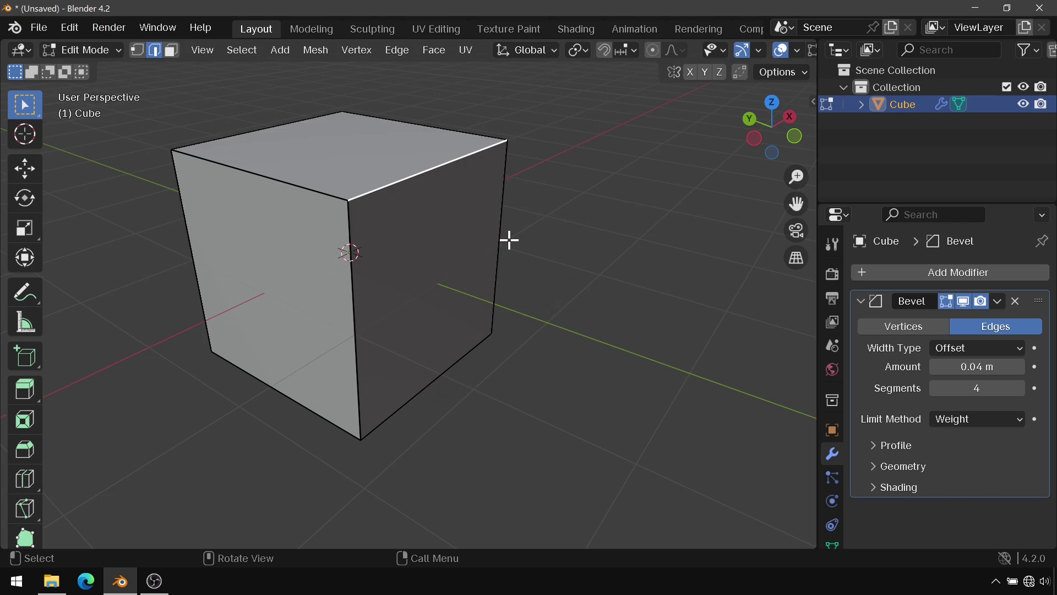
shift+click(354, 293)
shift+click(496, 276)
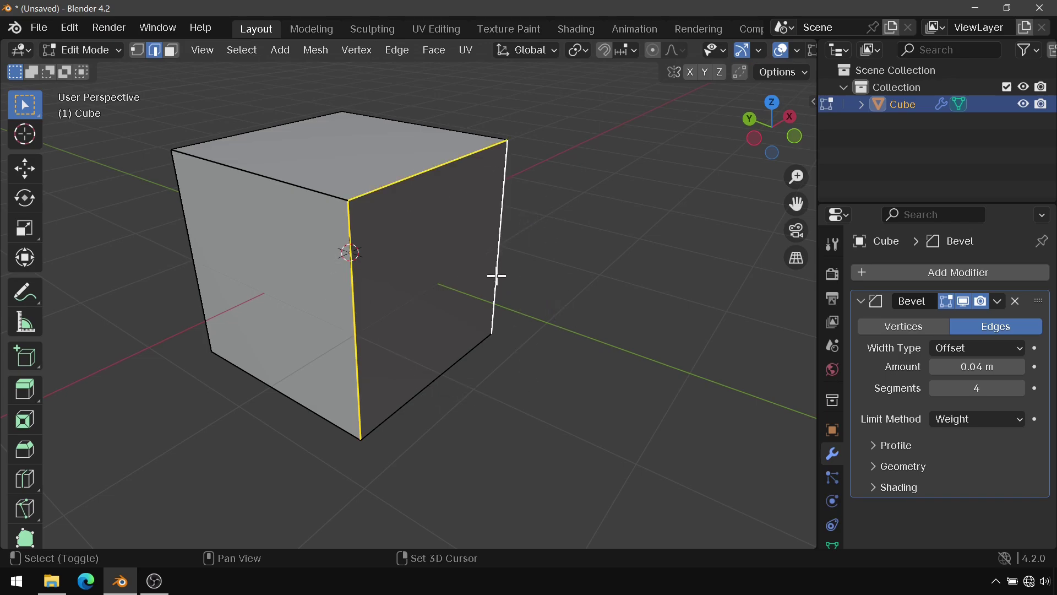
shift+click(455, 360)
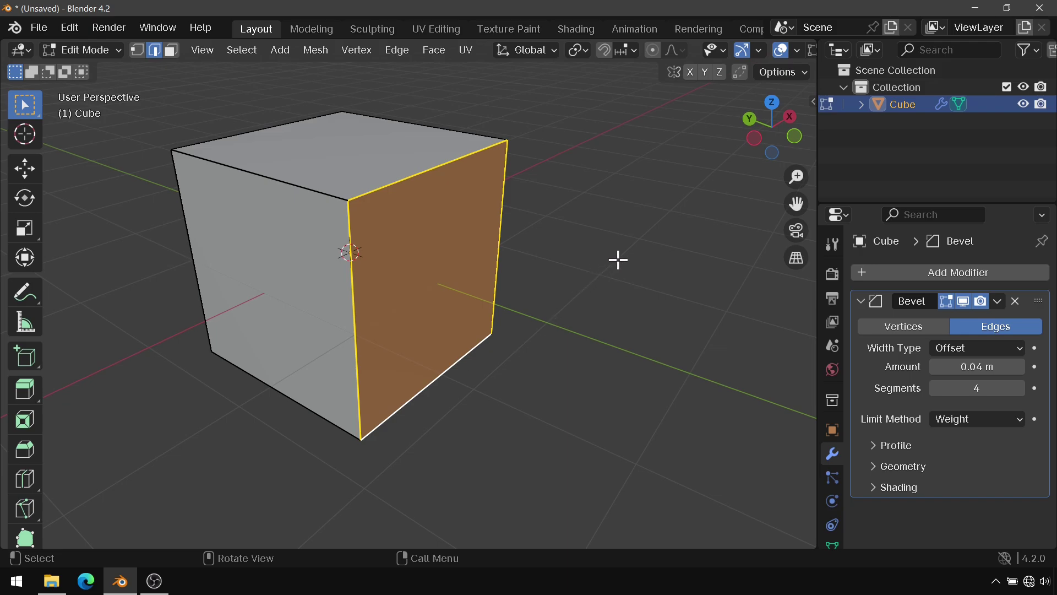
click(813, 101)
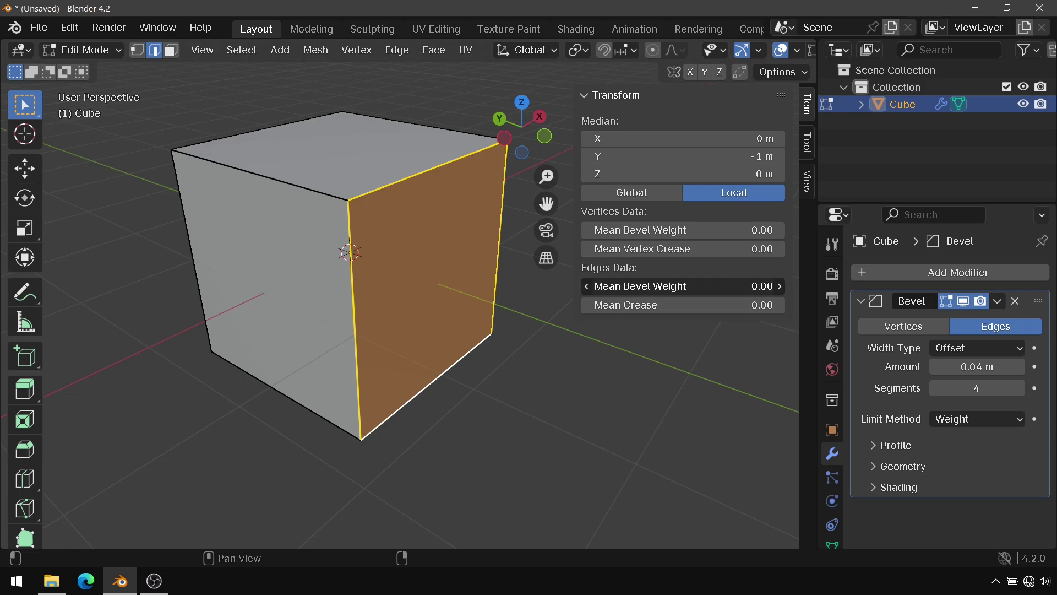
Set the selected edges' bevel weight to 1.00 and check the result in Object Mode.
drag(669, 292, 726, 292)
scroll(411, 208, up, 1)
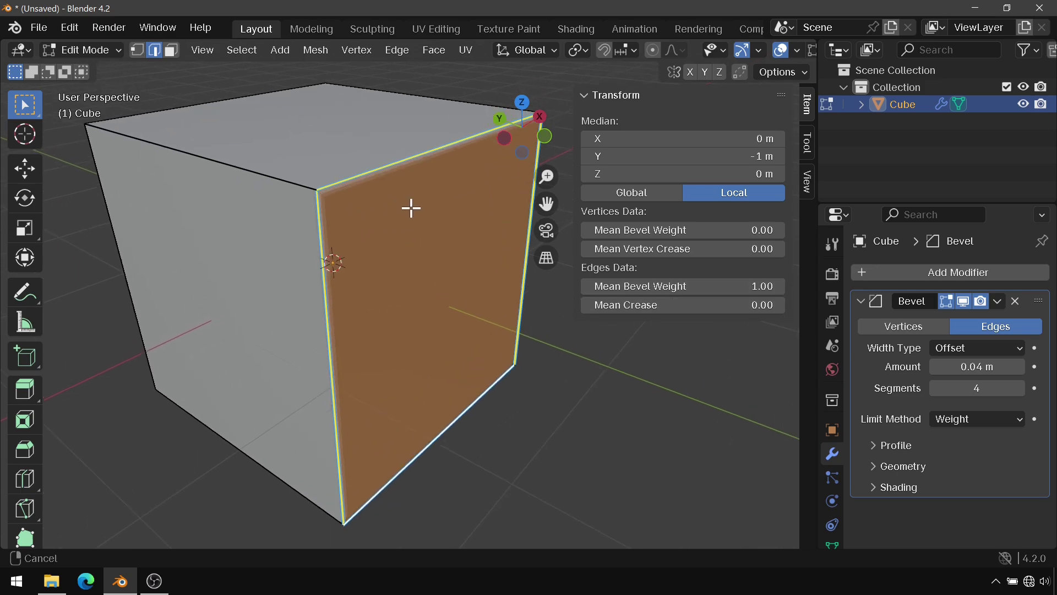
scroll(418, 208, up, 2)
scroll(485, 299, down, 1)
key(Tab)
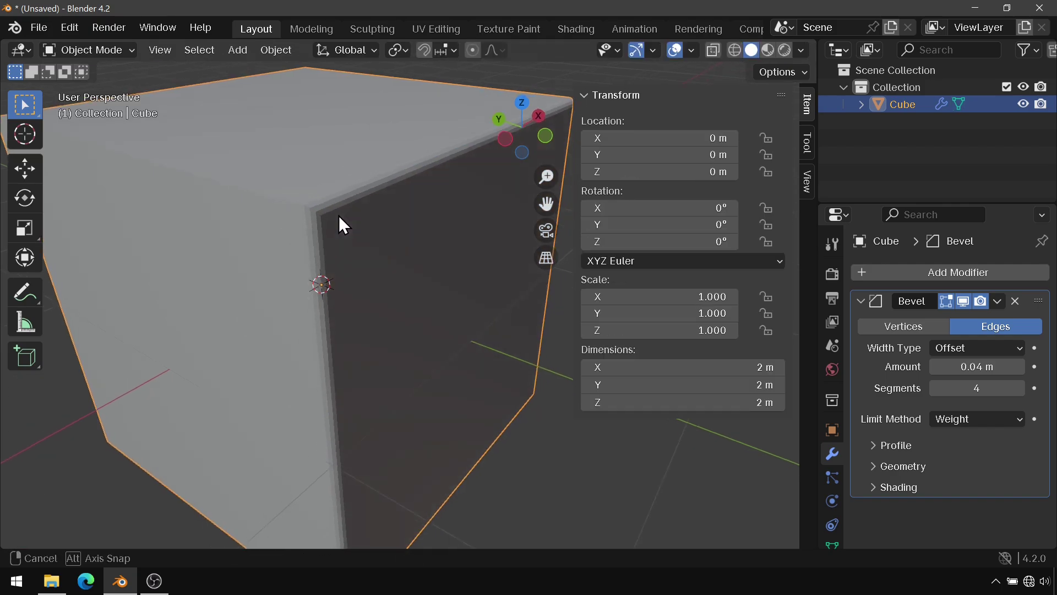
middle_drag(338, 215, 329, 216)
Widen the Bevel modifier to 0.39 m with 8 segments.
key(Tab)
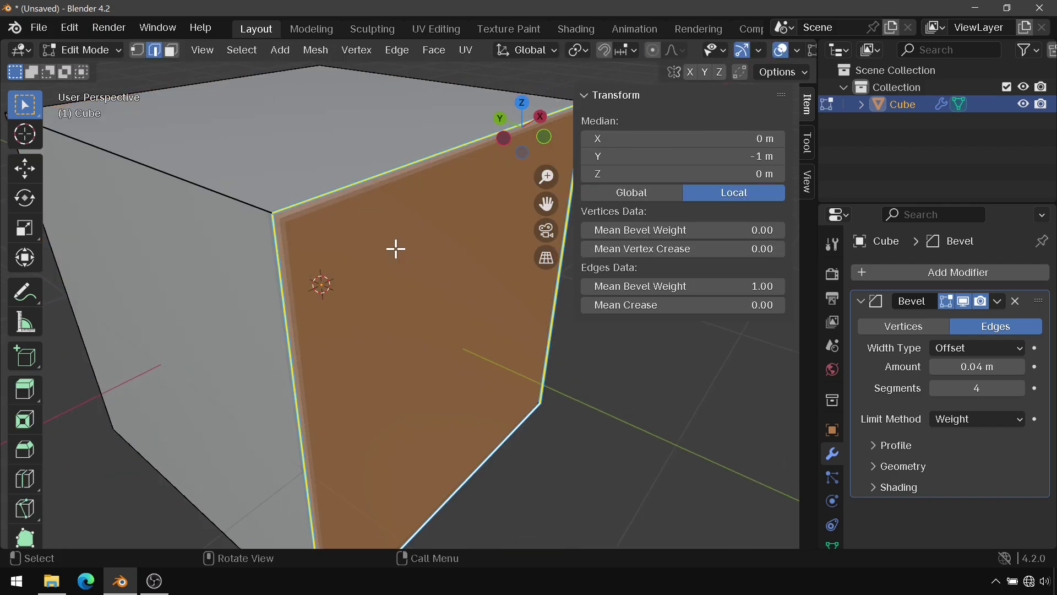
drag(963, 365, 964, 380)
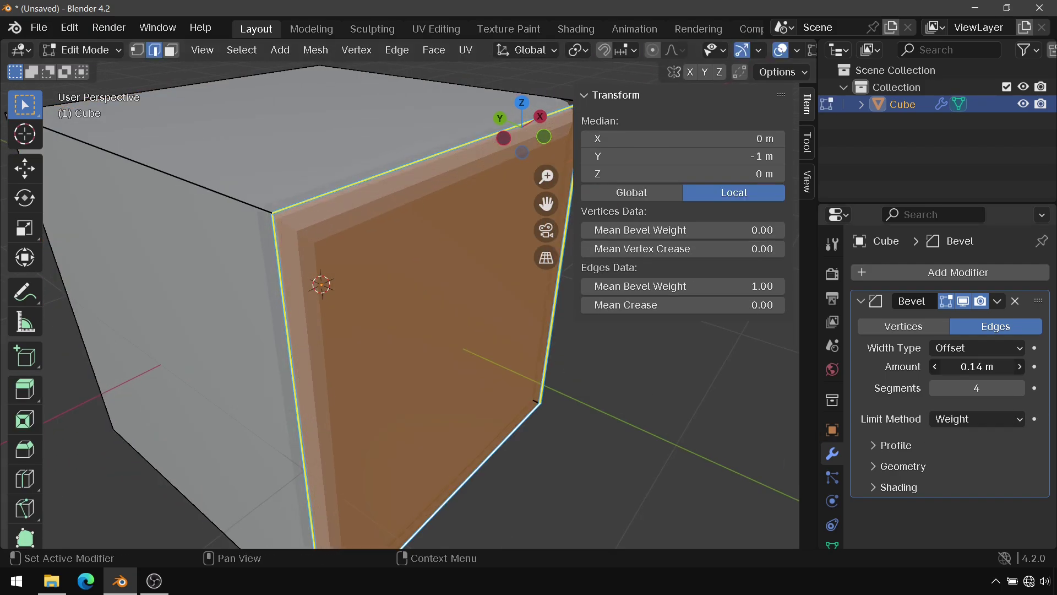
click(964, 387)
text(8)
key(Return)
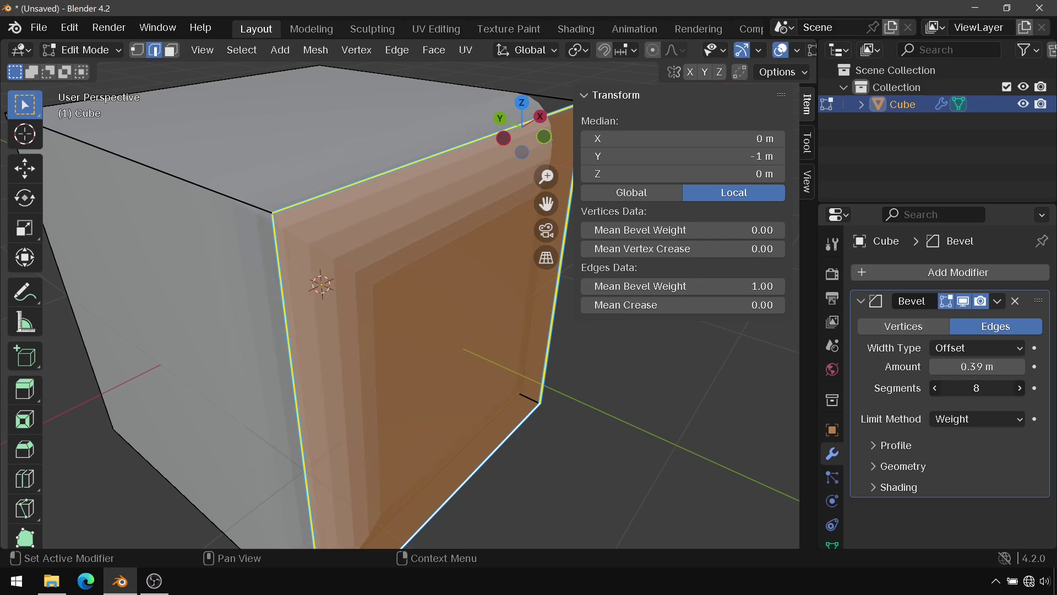
scroll(767, 373, down, 3)
key(Tab)
scroll(419, 319, down, 3)
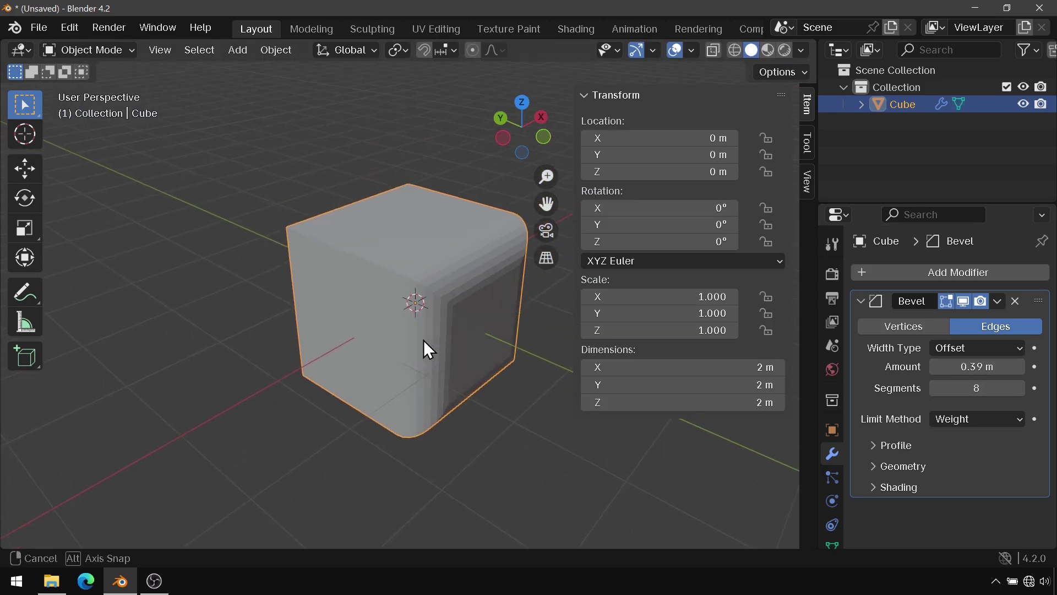
mouse_move(424, 339)
middle_down()
mouse_move(434, 324)
mouse_move(241, 333)
mouse_move(420, 332)
middle_up()
Give the cube's top-left edge a bevel weight of 1.00 and inspect the rounded result.
key(Tab)
click(342, 258)
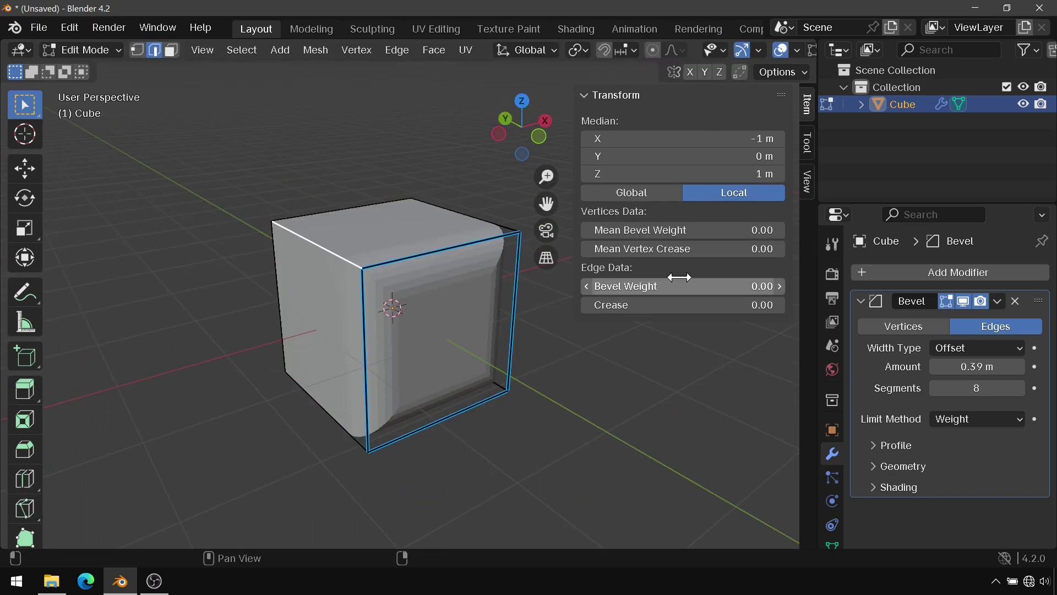
drag(647, 292, 716, 292)
click(597, 370)
mouse_move(597, 370)
middle_down()
mouse_move(329, 337)
mouse_move(478, 331)
mouse_move(534, 301)
mouse_move(518, 292)
mouse_move(379, 321)
mouse_move(300, 309)
mouse_move(279, 248)
mouse_move(281, 318)
mouse_move(335, 340)
mouse_move(386, 325)
mouse_move(398, 291)
mouse_move(359, 299)
mouse_move(482, 289)
mouse_move(429, 325)
middle_up()
key(Tab)
key(Tab)
key(Tab)
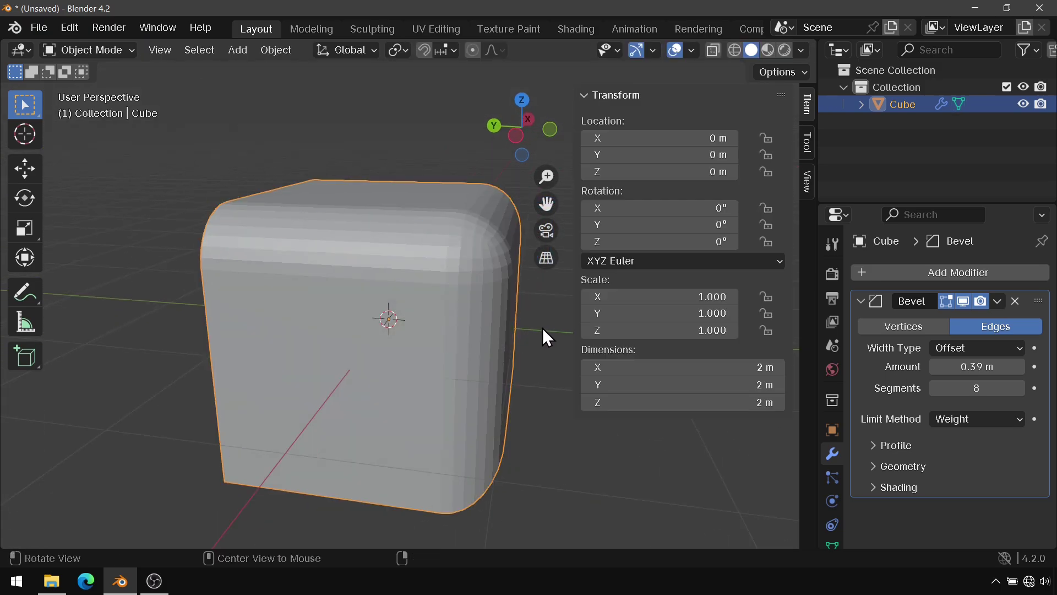
middle_drag(543, 328, 484, 335)
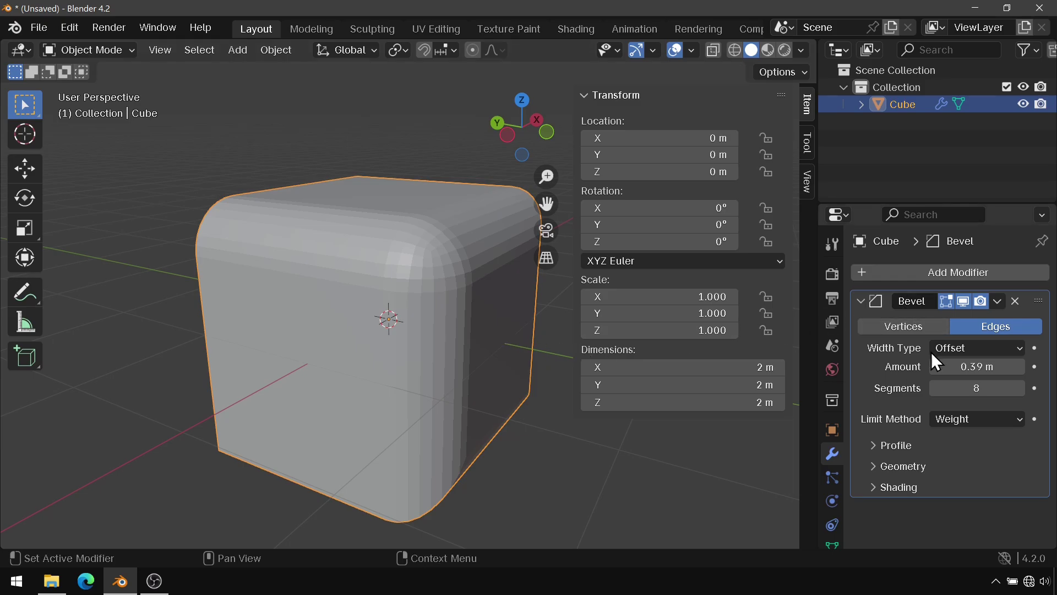
Apply the Bevel modifier, then select bevel edges and faces in Edit Mode to inspect them.
click(1003, 304)
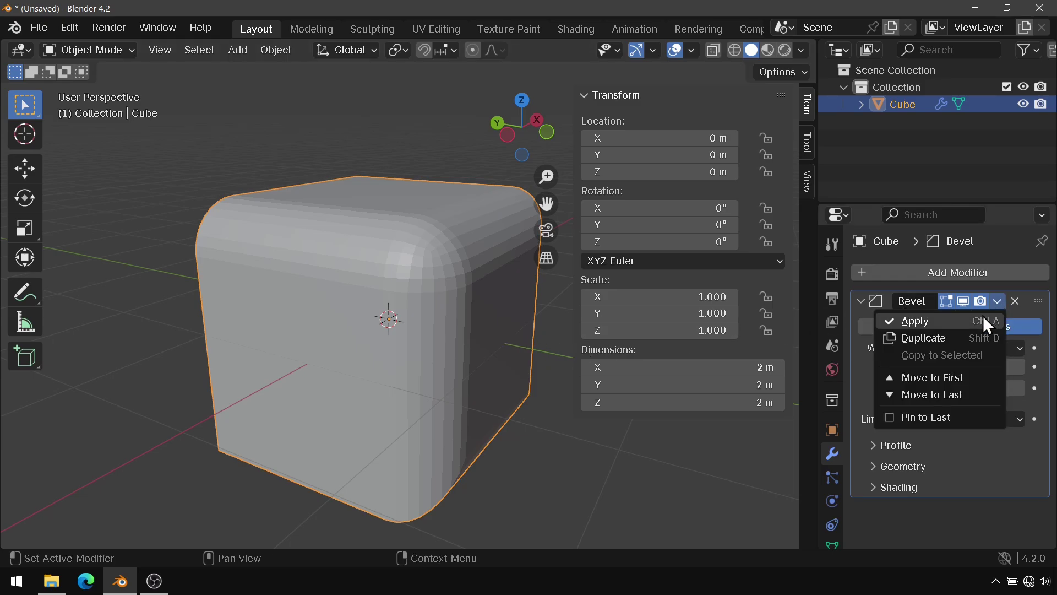
click(982, 315)
key(Tab)
click(390, 272)
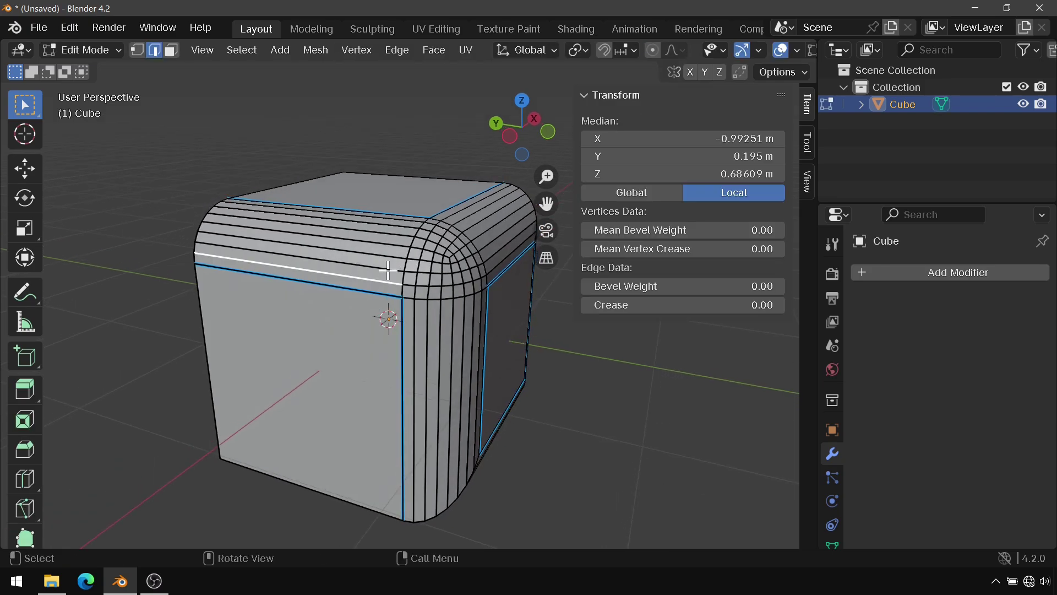
click(396, 239)
key(3)
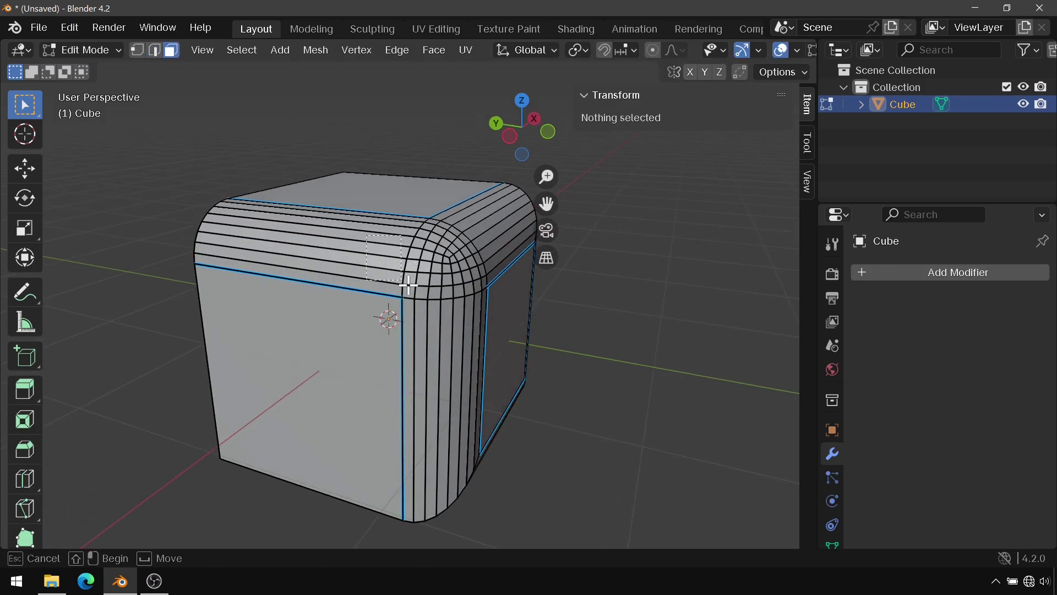
alt+click(406, 279)
middle_drag(584, 330, 472, 325)
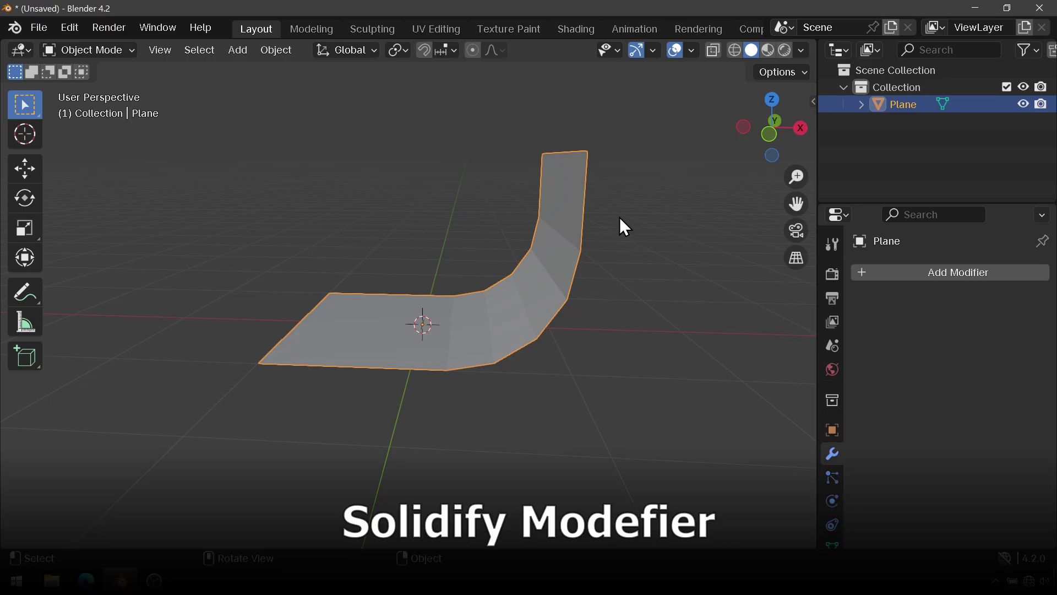
Add a Solidify modifier to the bent plane with 0.27 m thickness.
mouse_move(625, 250)
middle_down()
mouse_move(528, 215)
mouse_move(396, 250)
mouse_move(415, 264)
mouse_move(665, 272)
middle_up()
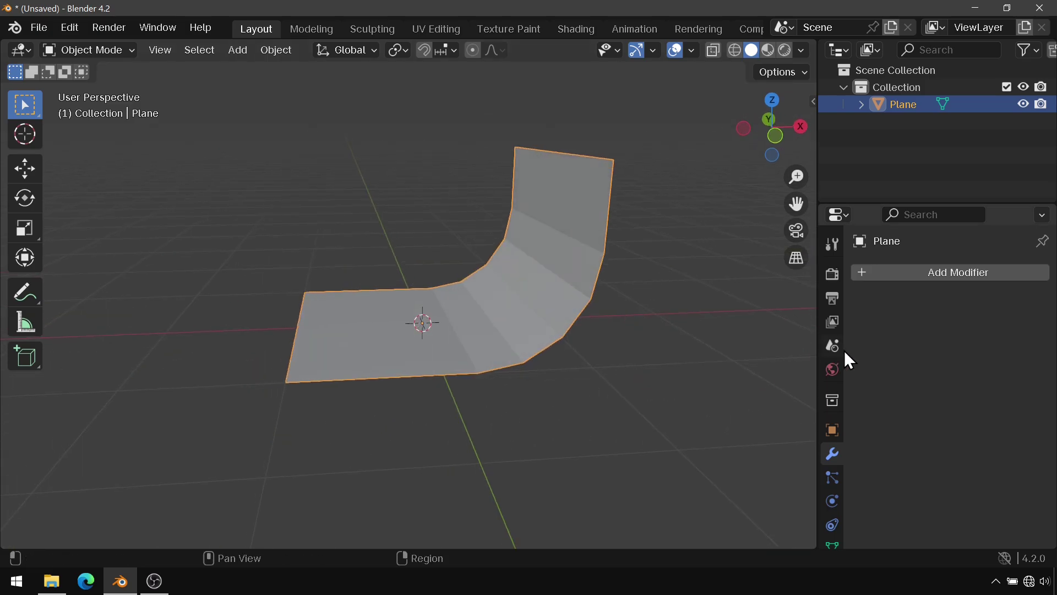
click(968, 275)
mouse_move(895, 275)
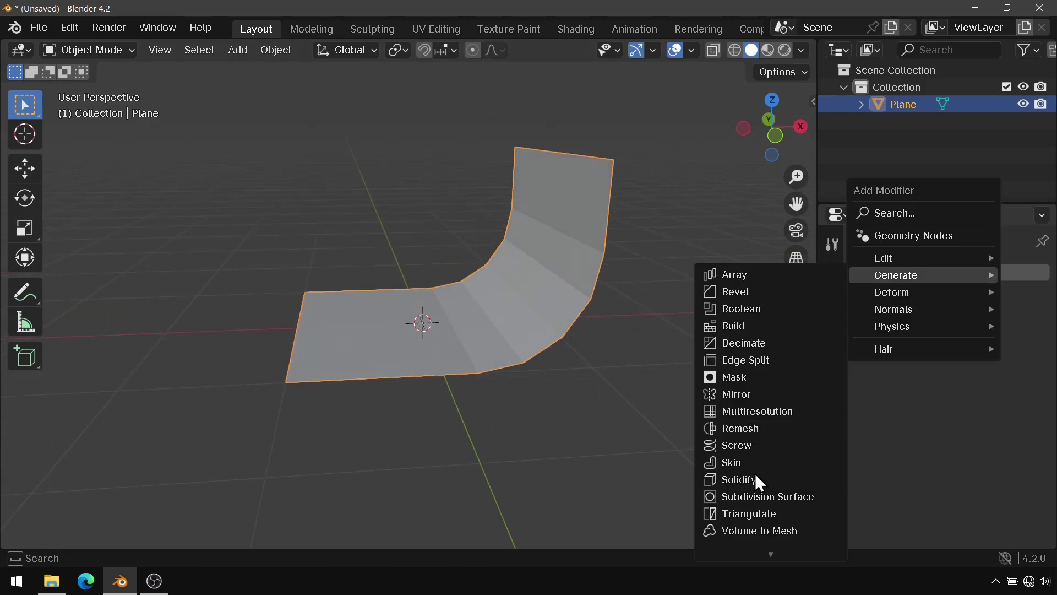
click(754, 473)
mouse_move(755, 477)
middle_down()
mouse_move(672, 392)
mouse_move(650, 386)
middle_up()
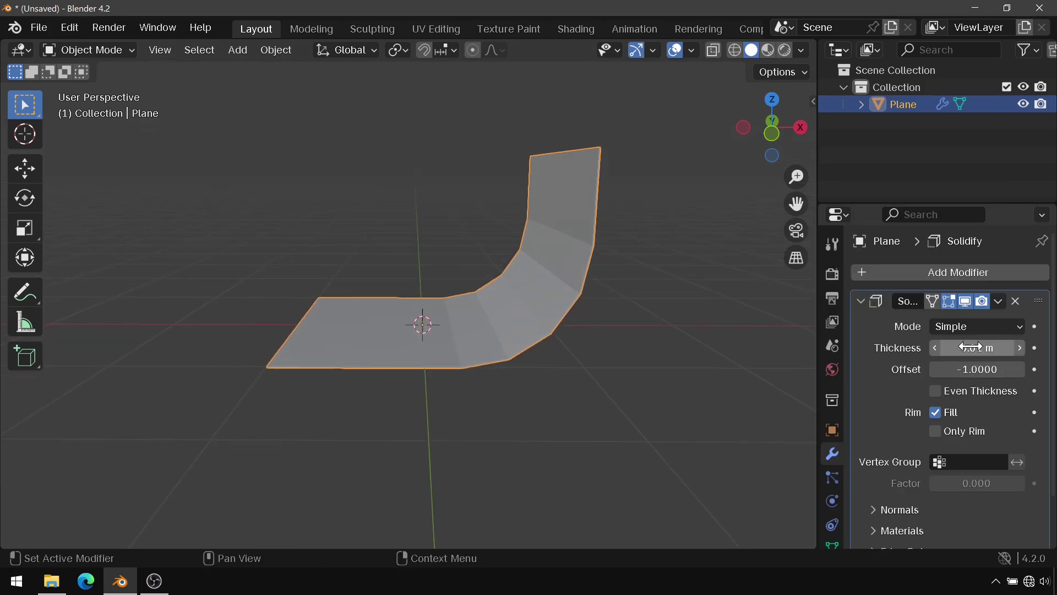
drag(971, 346, 991, 347)
mouse_move(679, 334)
middle_down()
mouse_move(642, 348)
mouse_move(660, 369)
mouse_move(719, 325)
mouse_move(625, 268)
middle_up()
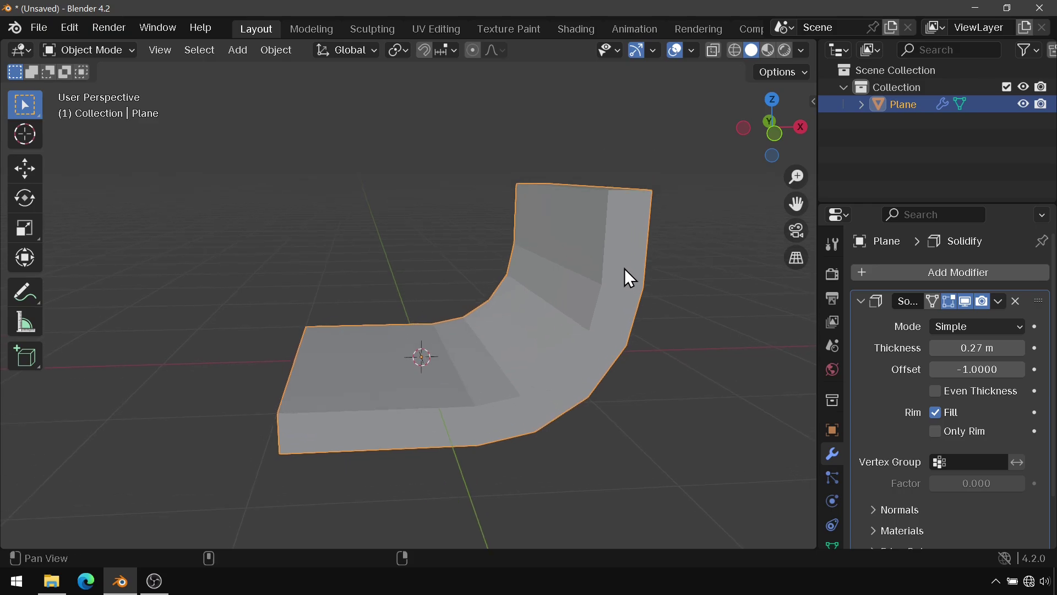
Inspect the solidified plane in Edit Mode by selecting an edge across the bend.
key(Tab)
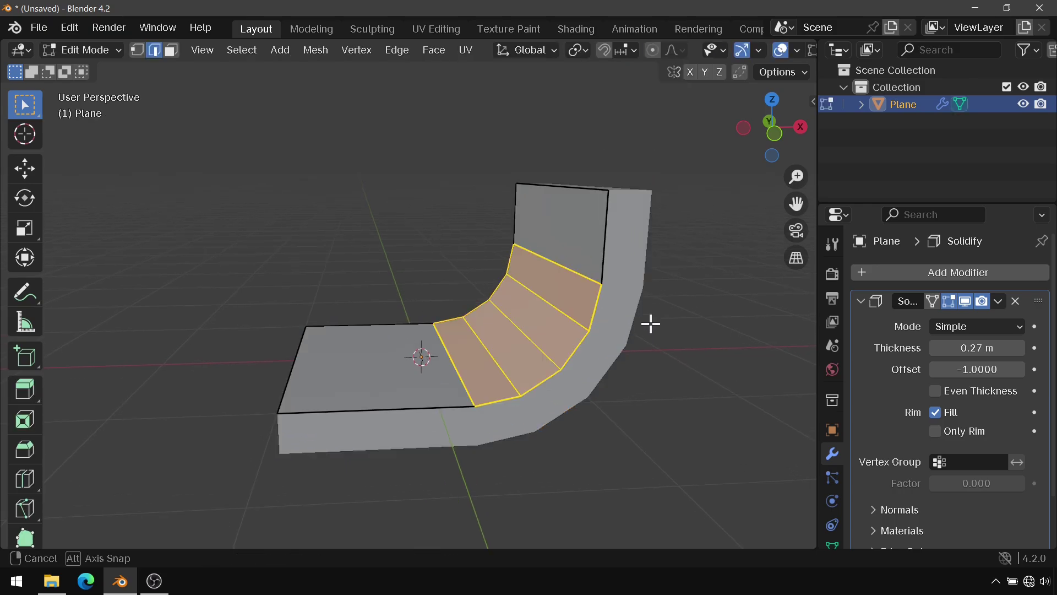
mouse_move(649, 323)
middle_down()
mouse_move(530, 295)
mouse_move(539, 242)
middle_up()
click(539, 242)
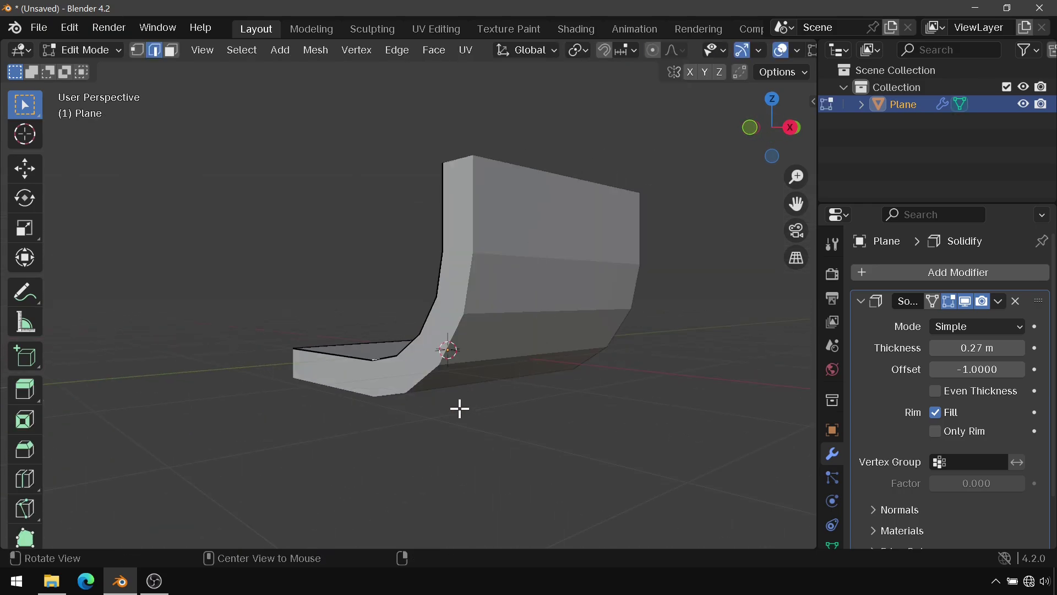
mouse_move(457, 408)
middle_down()
mouse_move(585, 446)
mouse_move(590, 434)
middle_up()
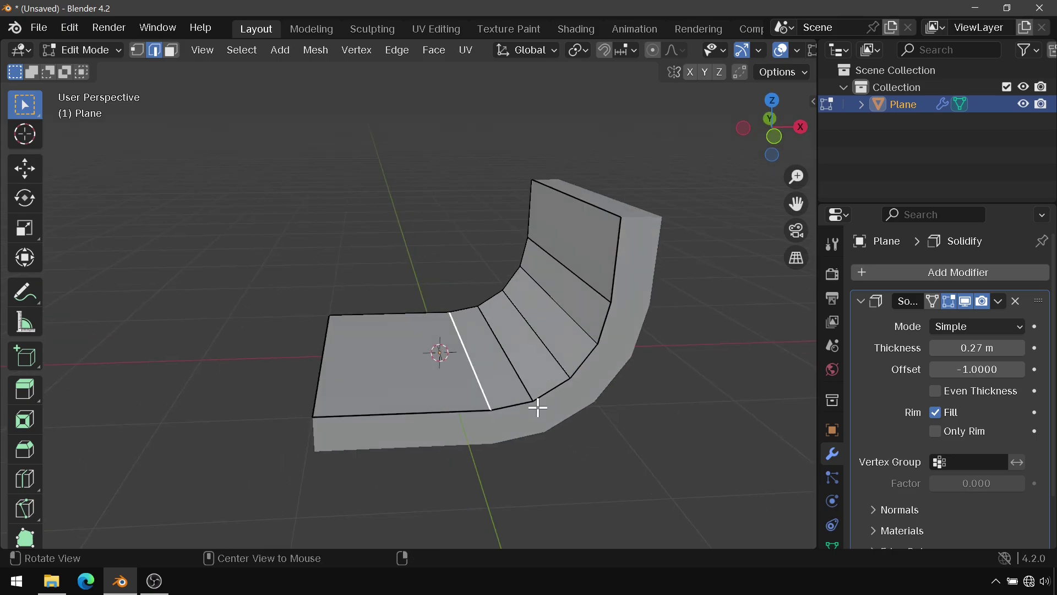
middle_drag(538, 406, 552, 361)
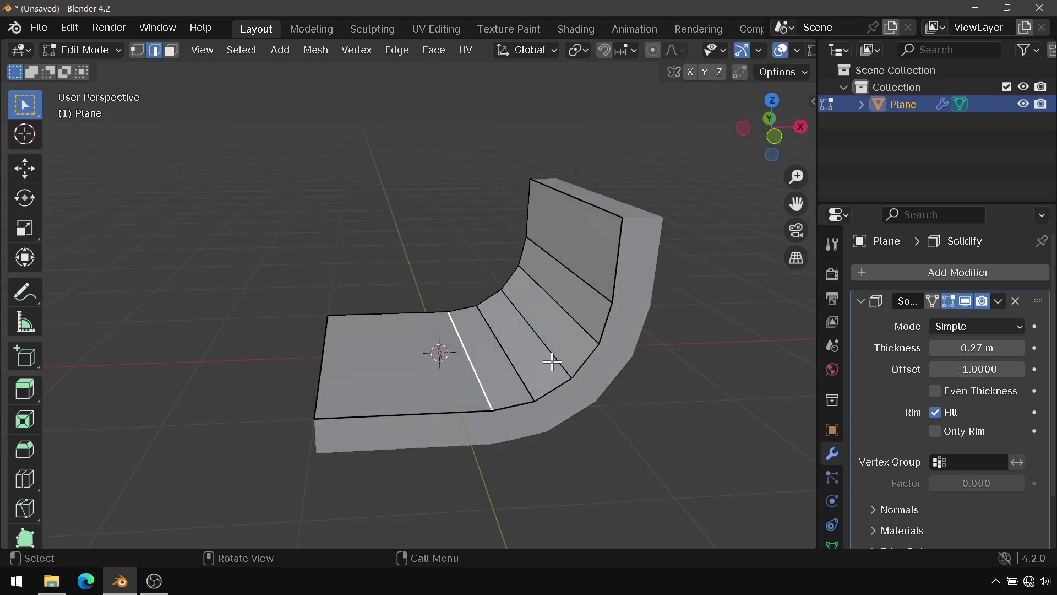
Return to Object Mode and apply the Solidify modifier.
click(104, 50)
click(90, 69)
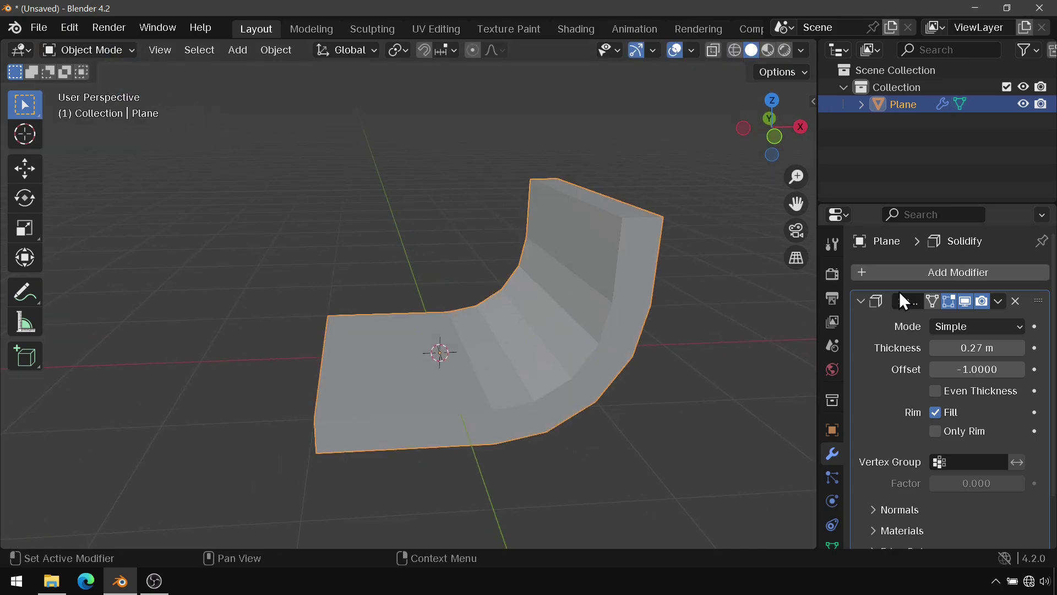
click(999, 302)
click(960, 318)
Select edges and faces of the thickened band in Edit Mode to inspect the real geometry.
click(113, 52)
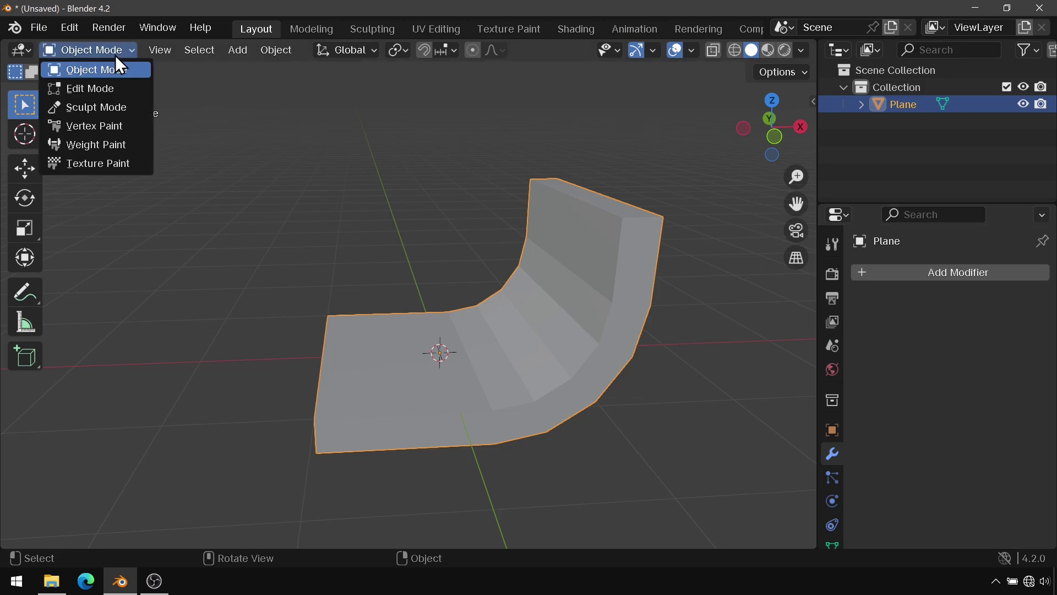
click(116, 87)
middle_drag(660, 335, 519, 278)
click(522, 292)
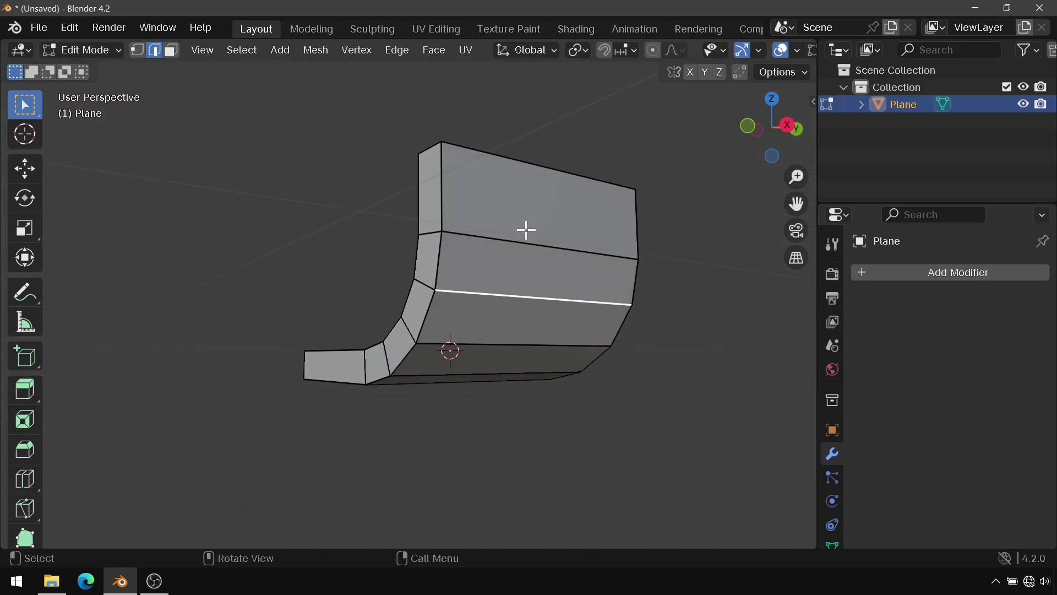
click(540, 267)
click(537, 315)
click(550, 258)
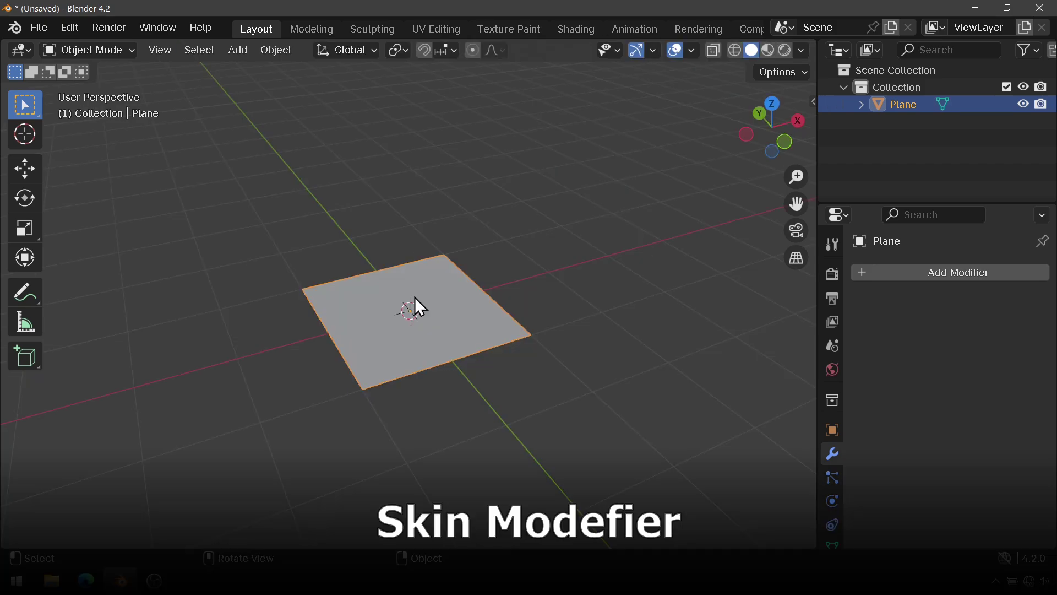
Delete three of the plane's vertices, leaving a single vertex framed in view.
scroll(386, 328, up, 2)
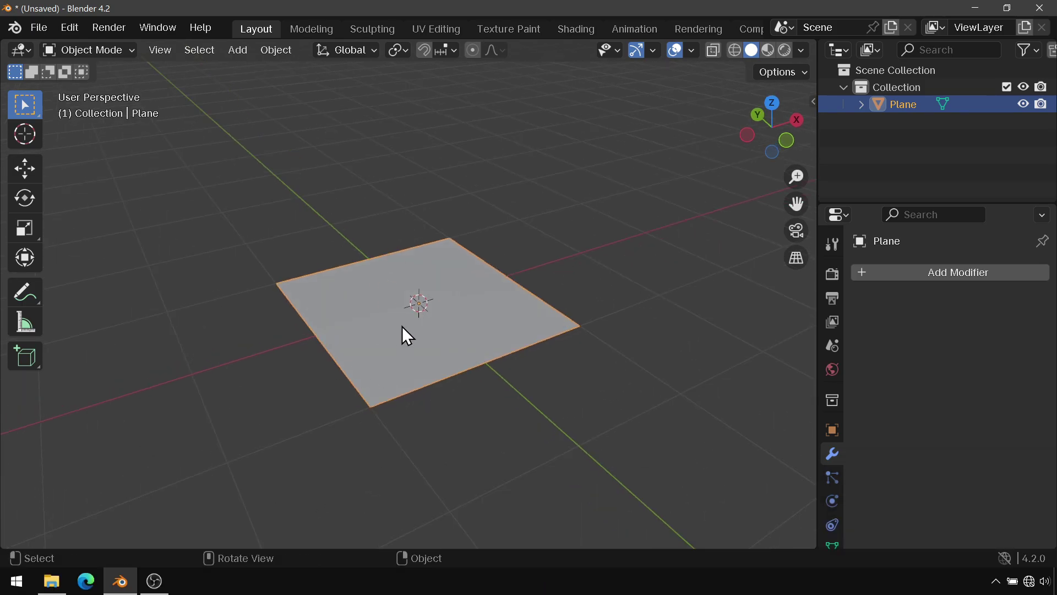
key(Tab)
middle_drag(468, 288, 467, 303)
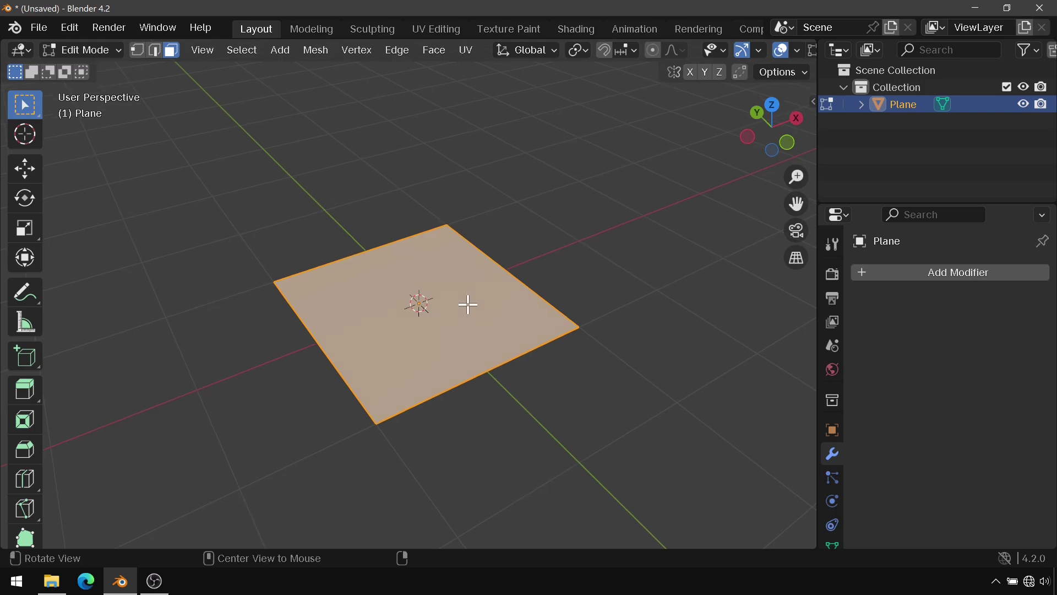
click(269, 282)
shift+click(438, 220)
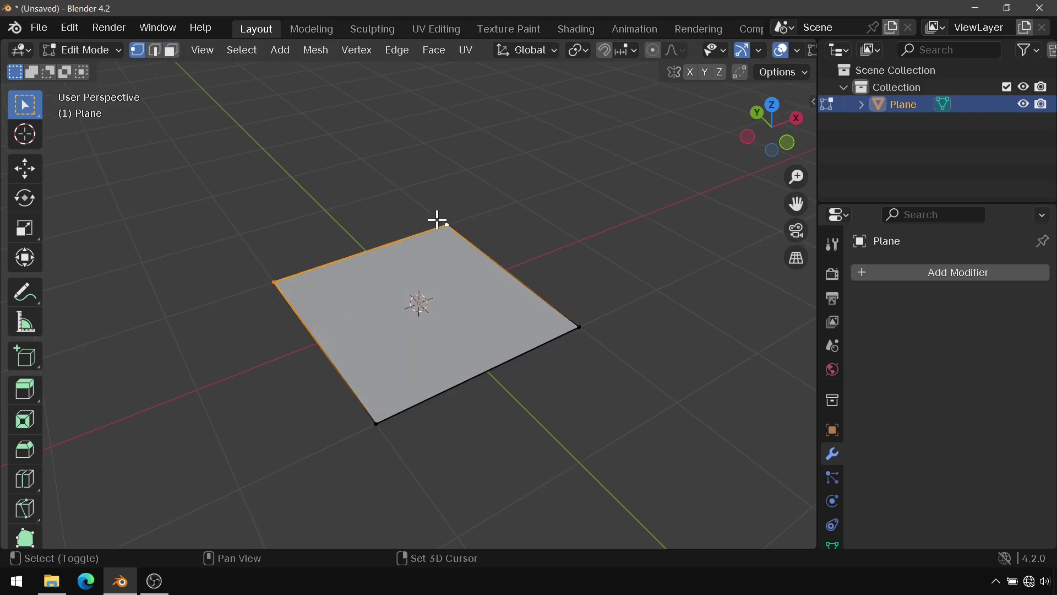
shift+click(578, 317)
key(x)
click(621, 213)
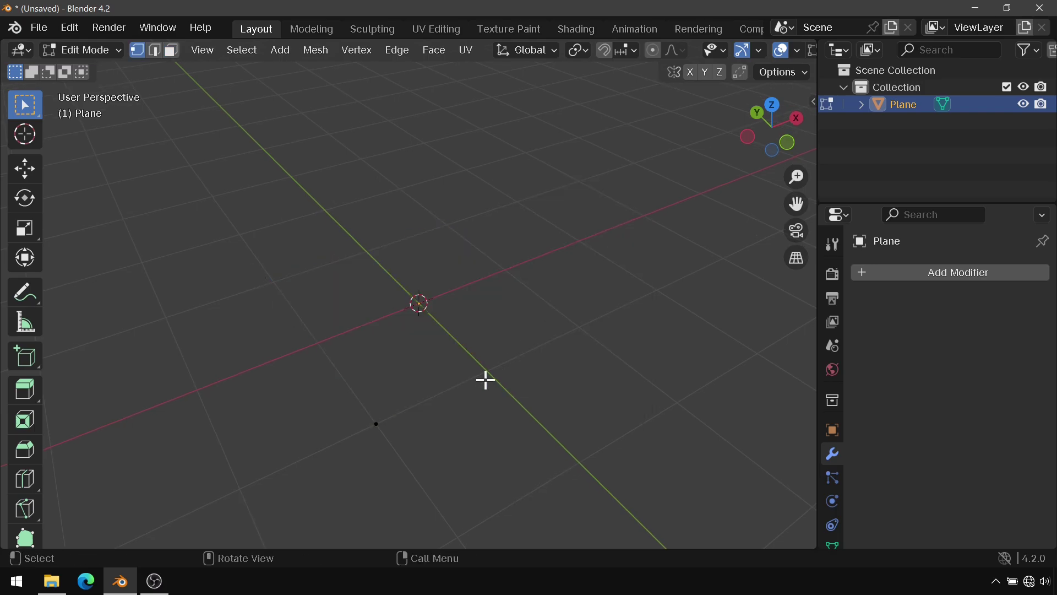
middle_drag(380, 438, 451, 252)
key(KP_Decimal)
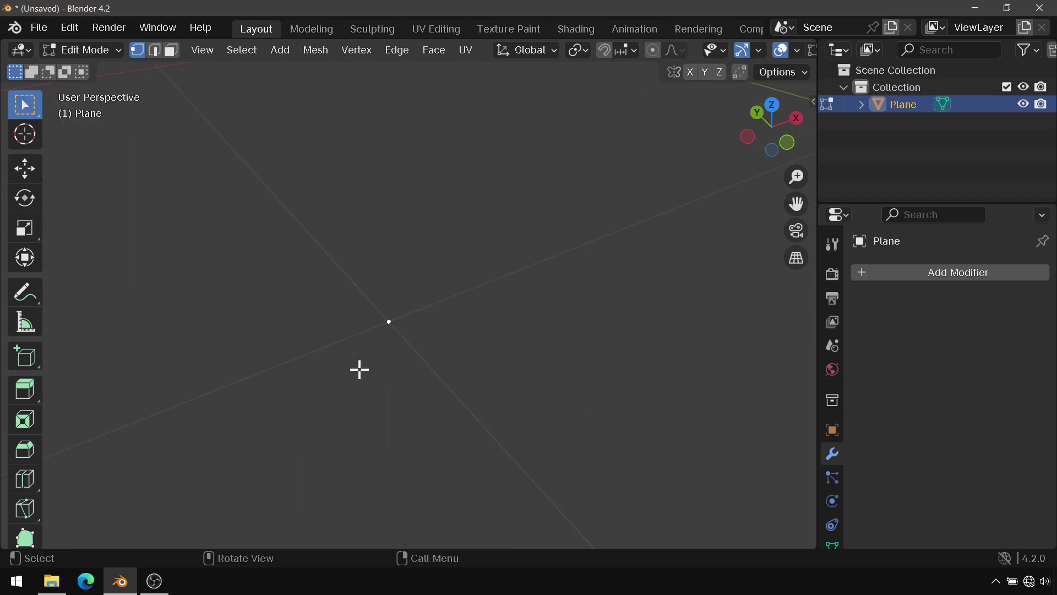
scroll(409, 282, down, 3)
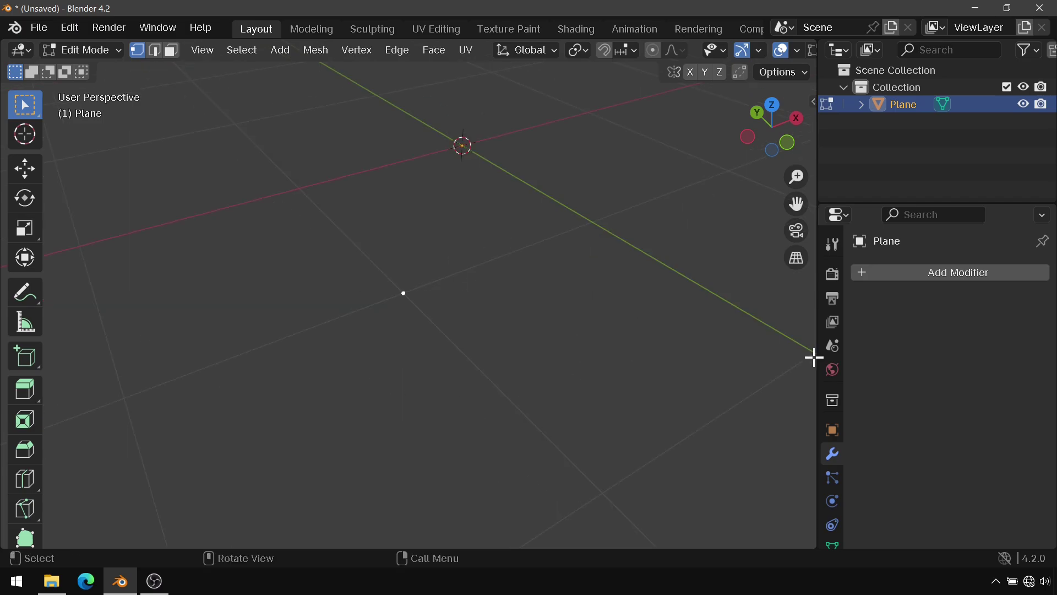
Add a Skin modifier followed by a Subdivision Surface modifier to the vertex.
click(961, 267)
mouse_move(886, 266)
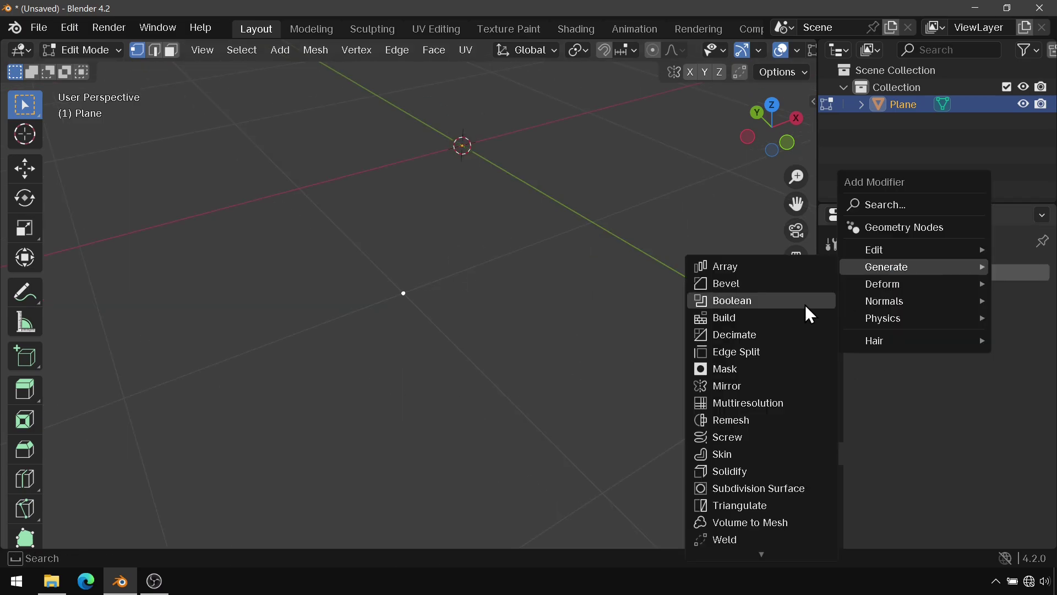
click(738, 453)
middle_drag(485, 358, 488, 232)
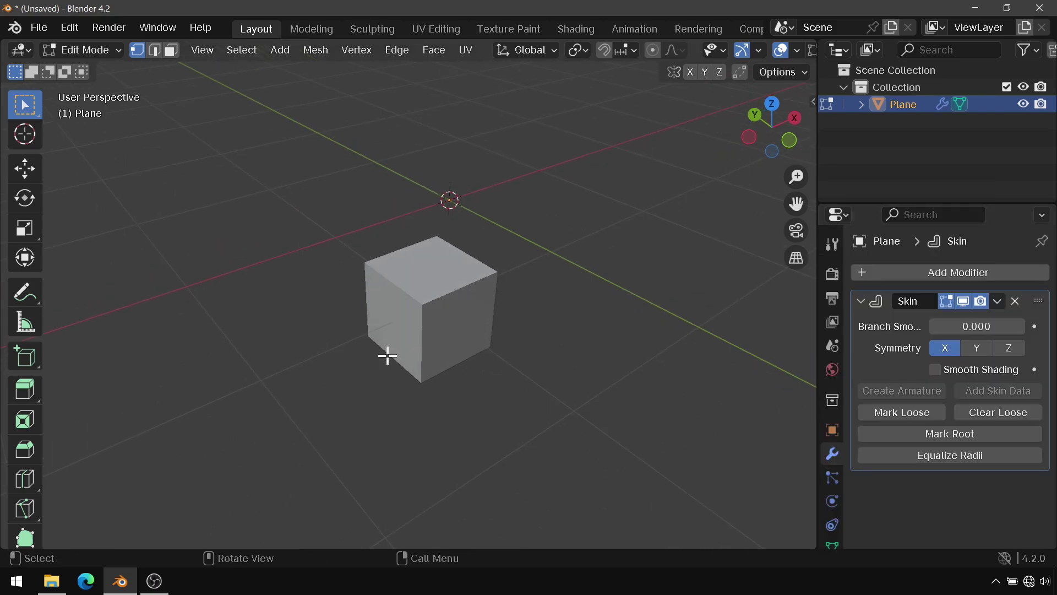
click(941, 274)
mouse_move(867, 273)
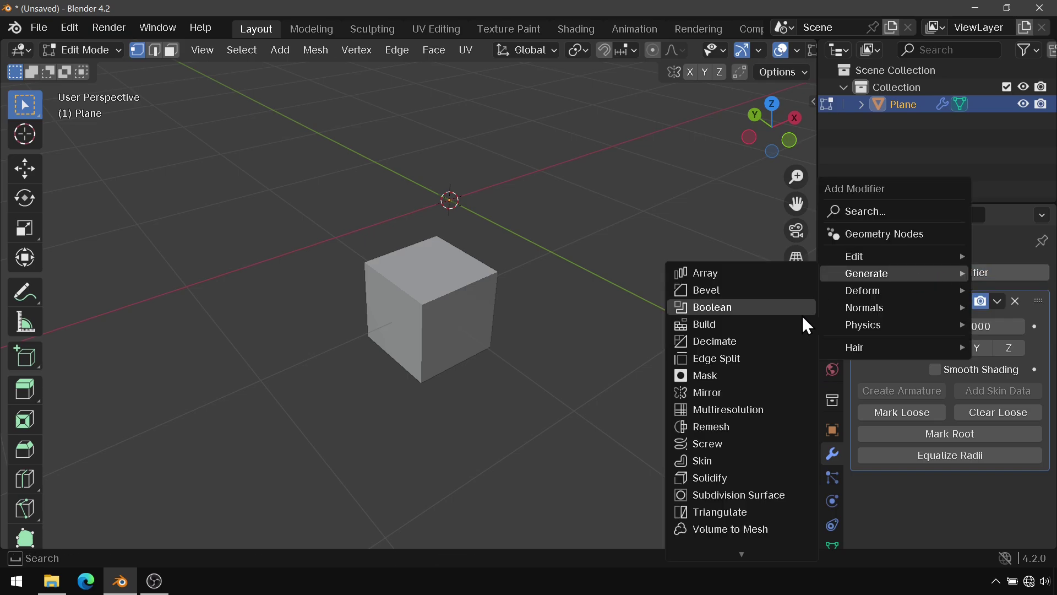
click(752, 492)
mouse_move(616, 412)
middle_down()
mouse_move(580, 368)
mouse_move(512, 323)
mouse_move(501, 300)
mouse_move(516, 362)
middle_up()
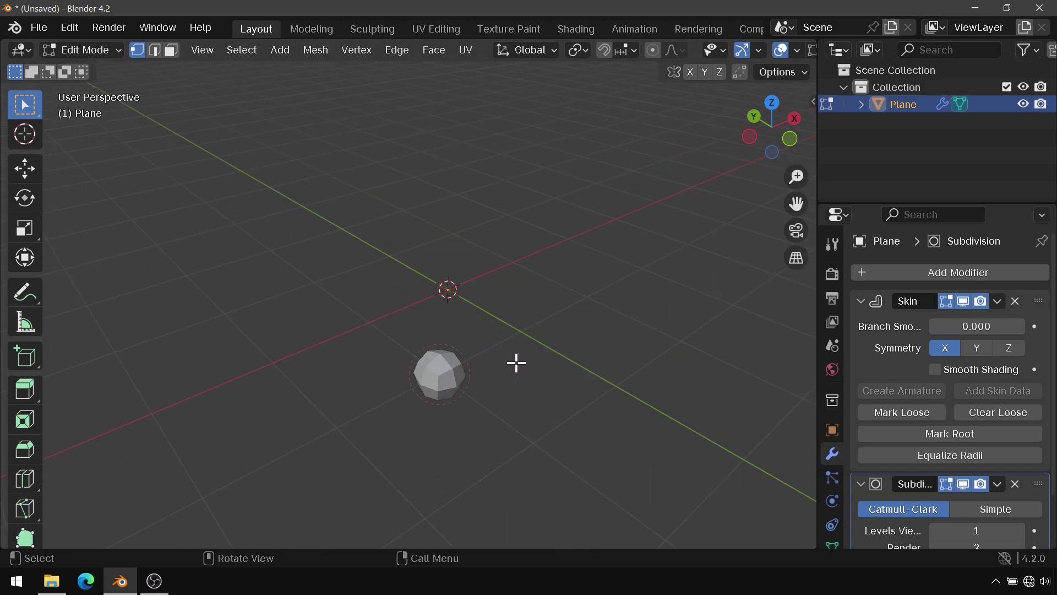
Extrude the vertex into a bent stem with two further branches.
key(e)
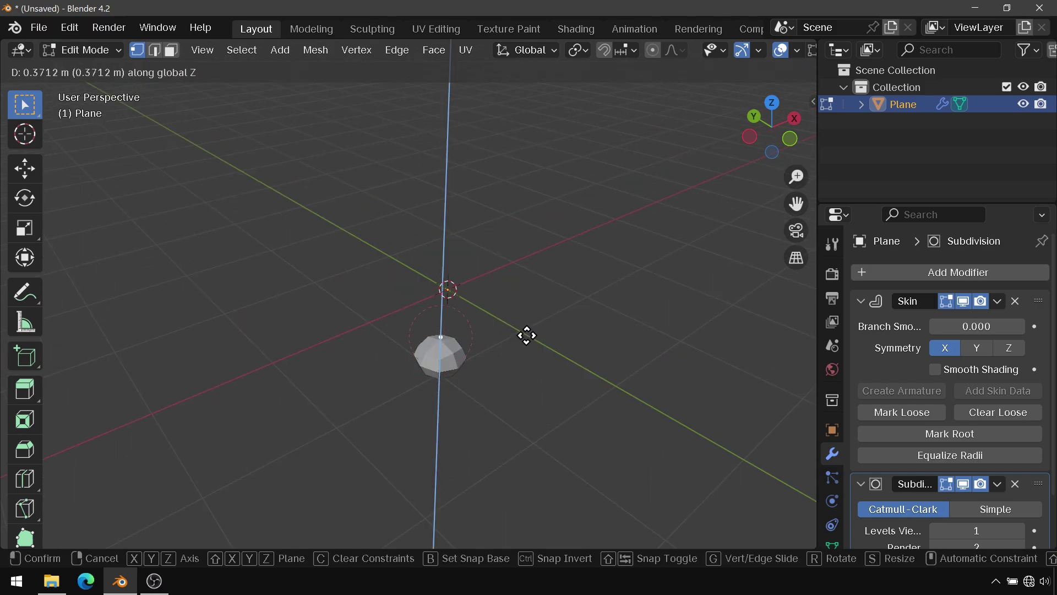
click(522, 146)
mouse_move(522, 145)
middle_down()
mouse_move(501, 191)
mouse_move(501, 286)
middle_up()
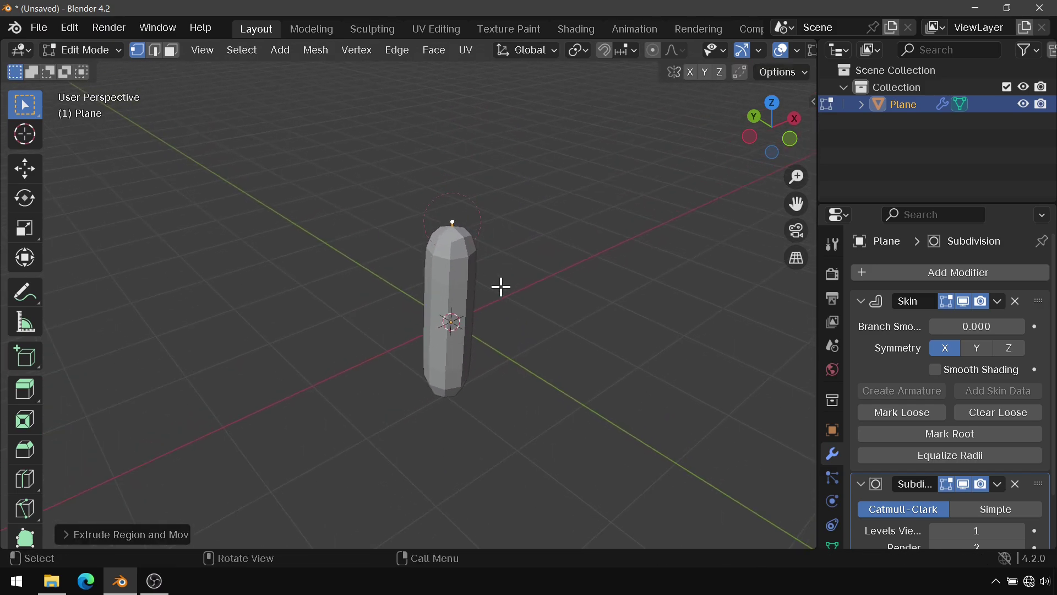
key(e)
click(650, 215)
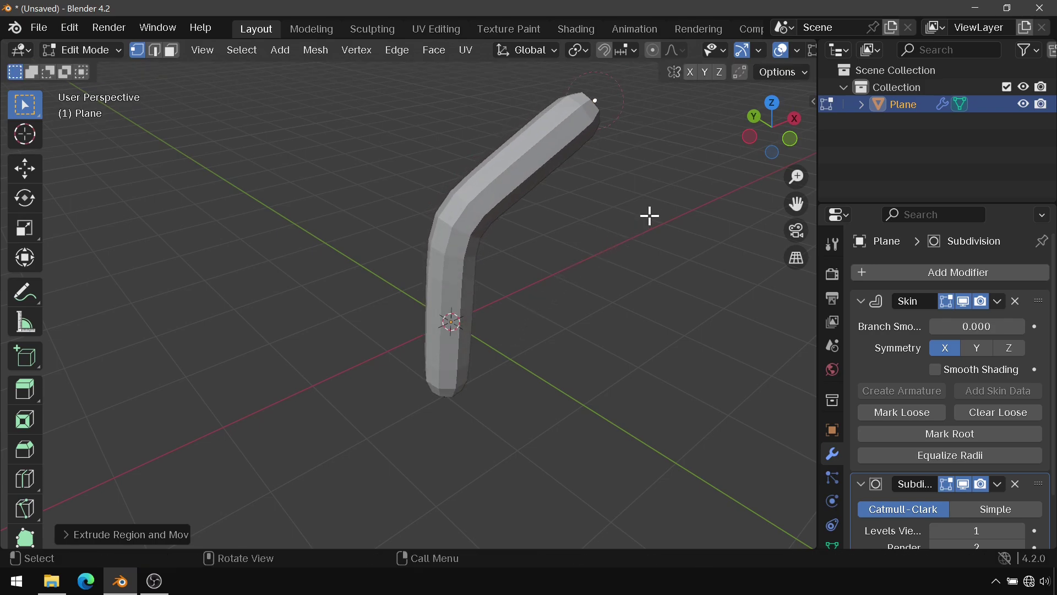
click(460, 229)
key(e)
click(515, 187)
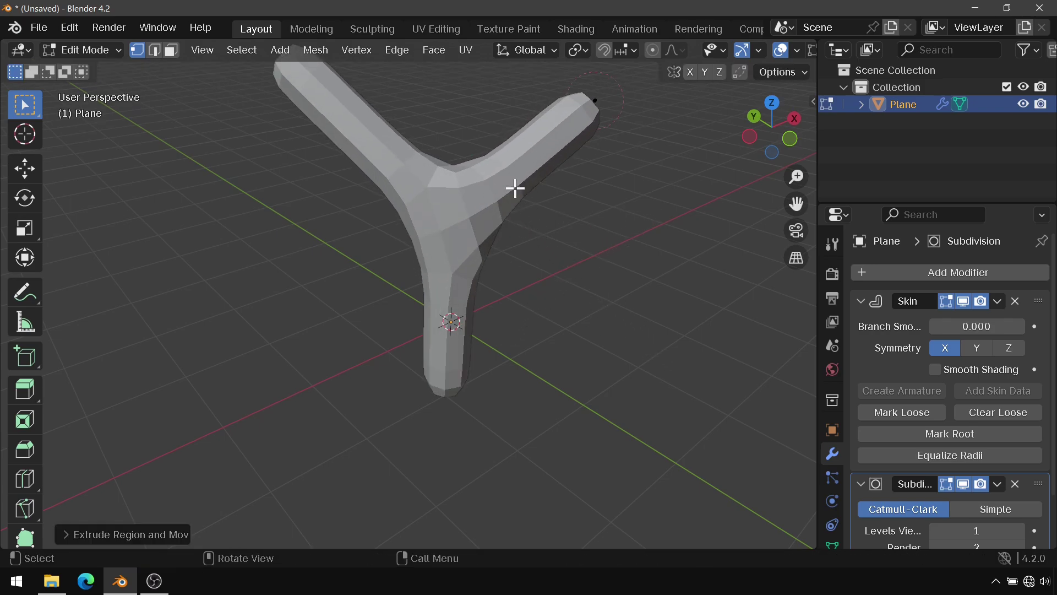
mouse_move(515, 188)
middle_down()
mouse_move(485, 297)
mouse_move(531, 344)
middle_up()
key(e)
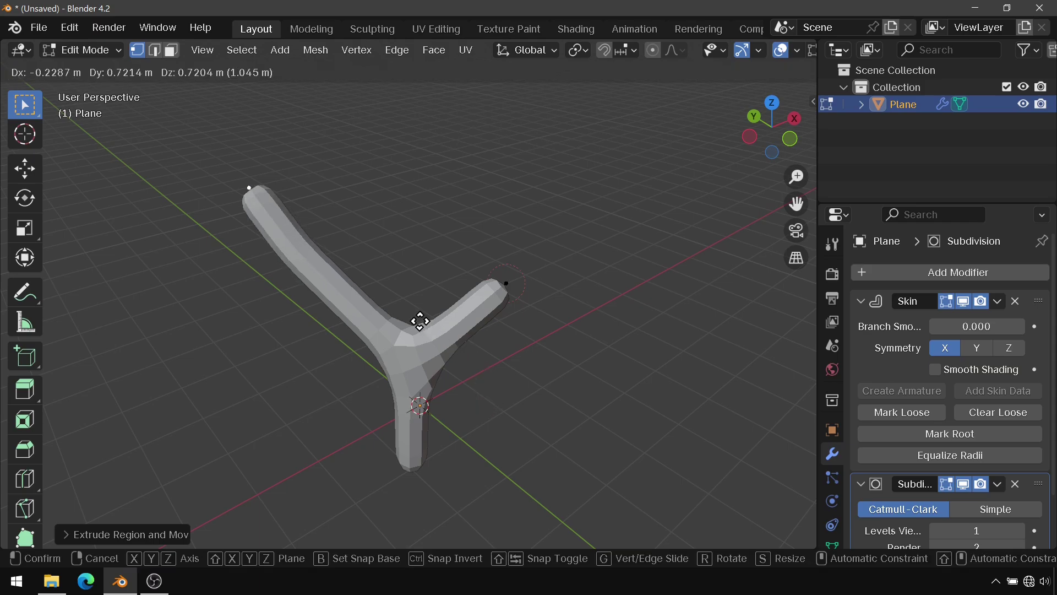
click(487, 158)
shift+middle_drag(491, 165, 506, 197)
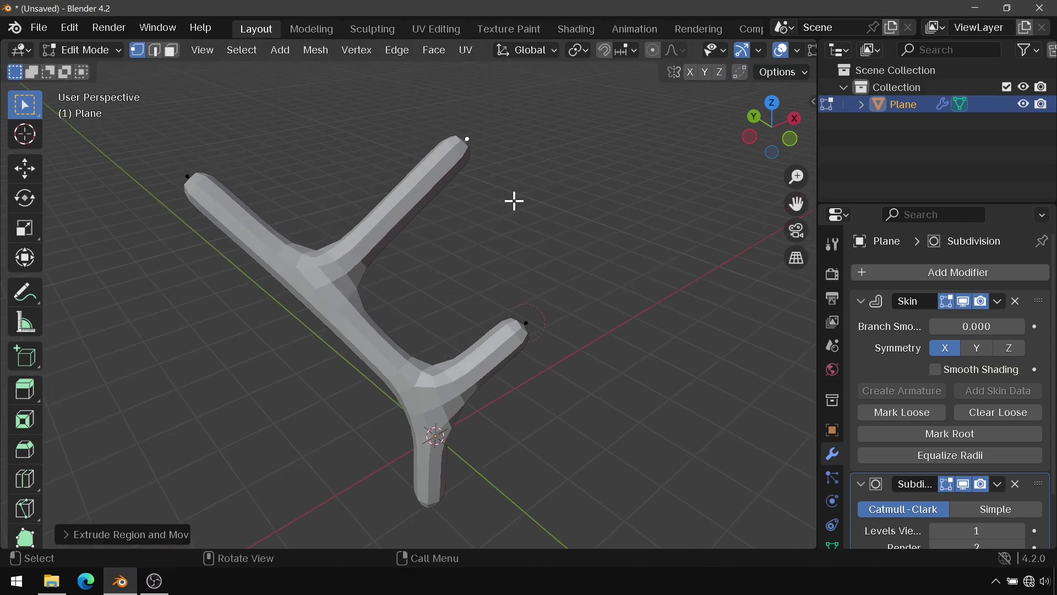
Skin-resize the upper and lower-right tips thinner and the stem base thicker.
key(ctrl+a)
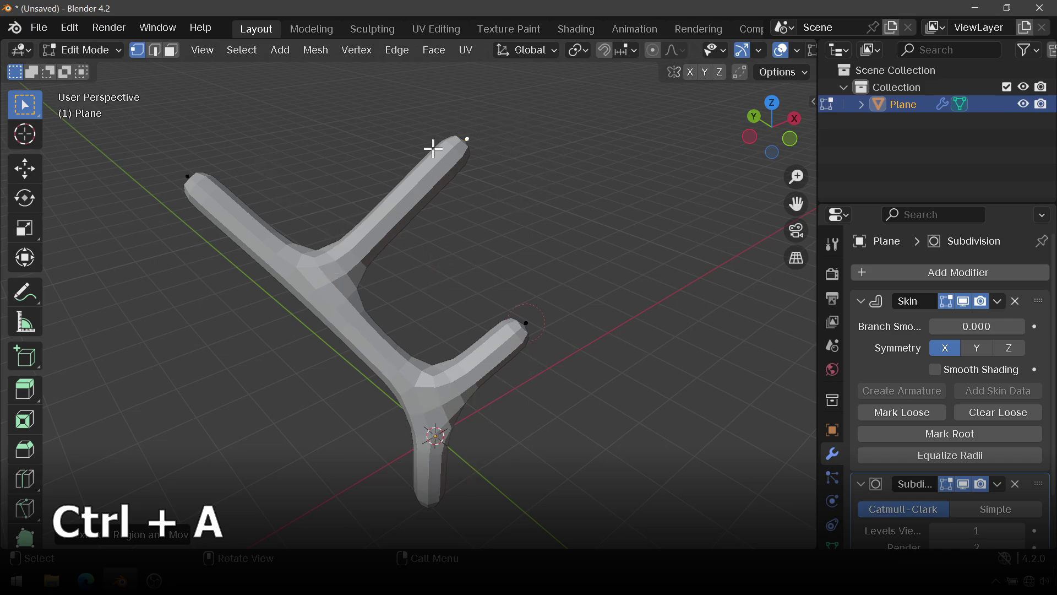
key(ctrl+a)
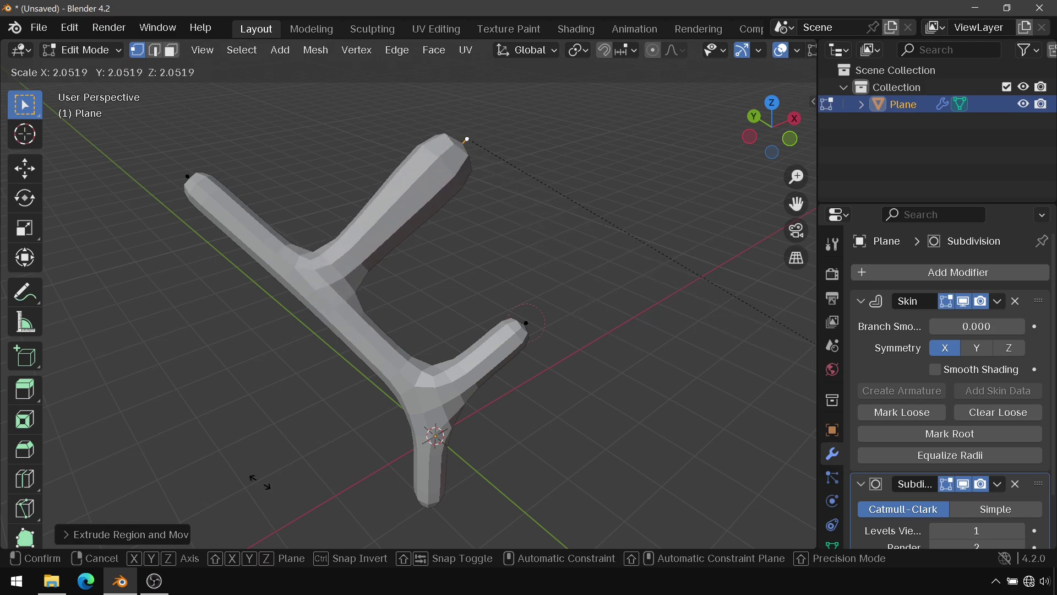
click(610, 193)
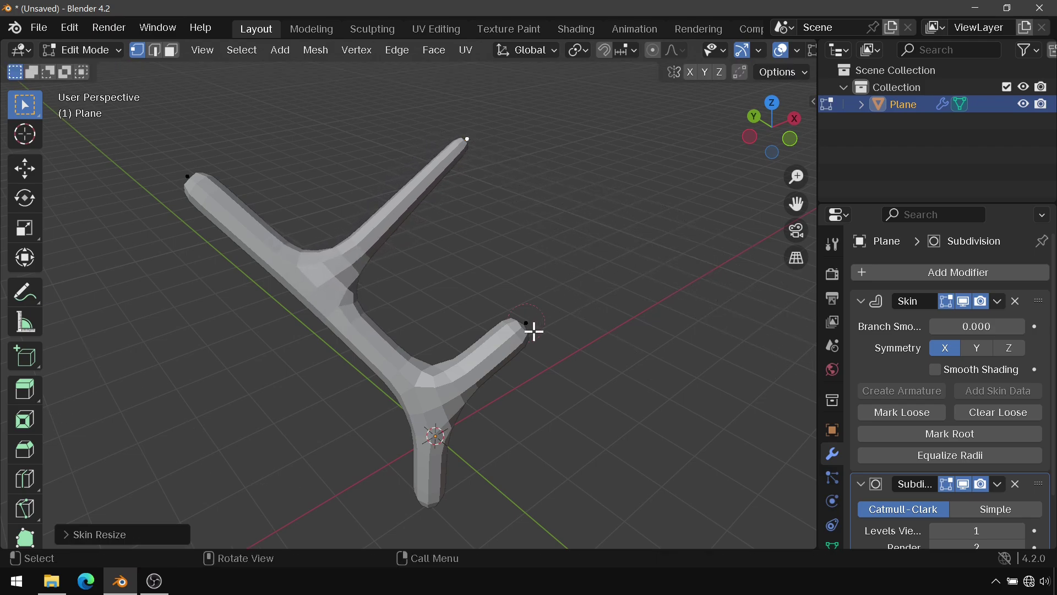
click(527, 325)
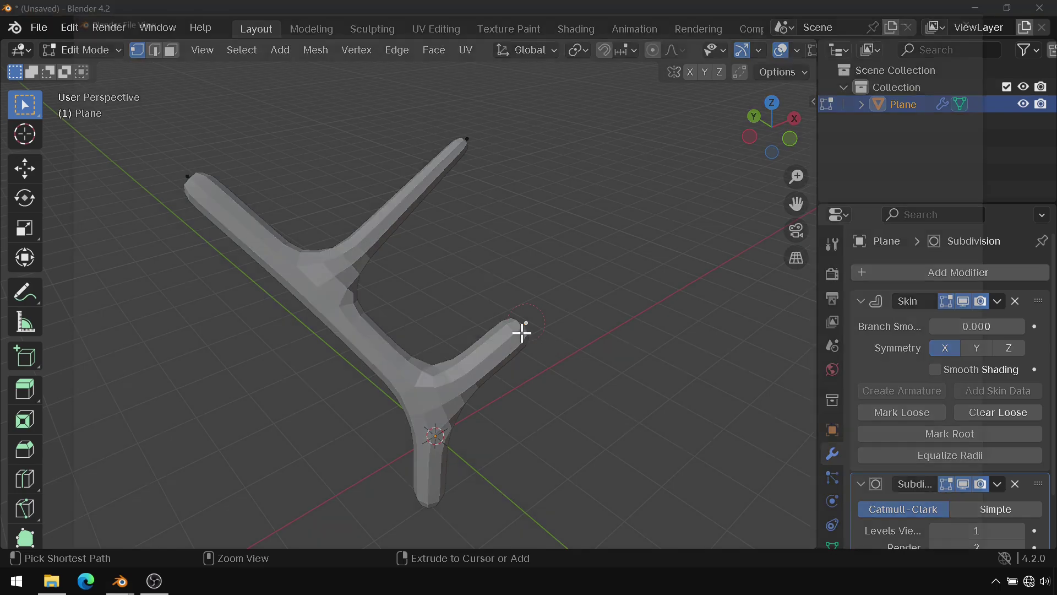
key(ctrl+s)
click(998, 9)
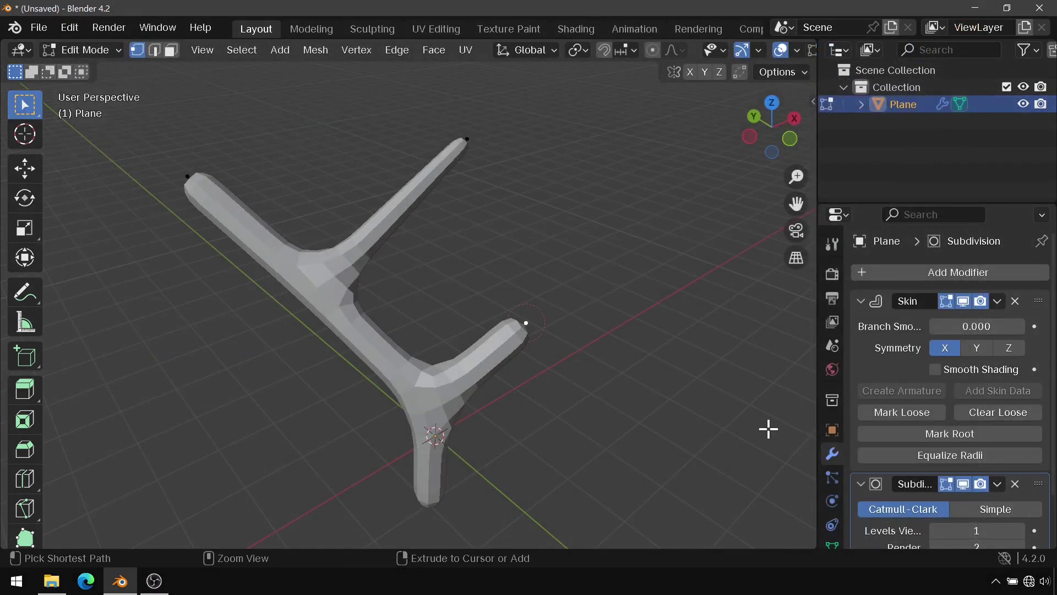
key(ctrl+a)
click(545, 399)
shift+middle_drag(545, 400, 495, 347)
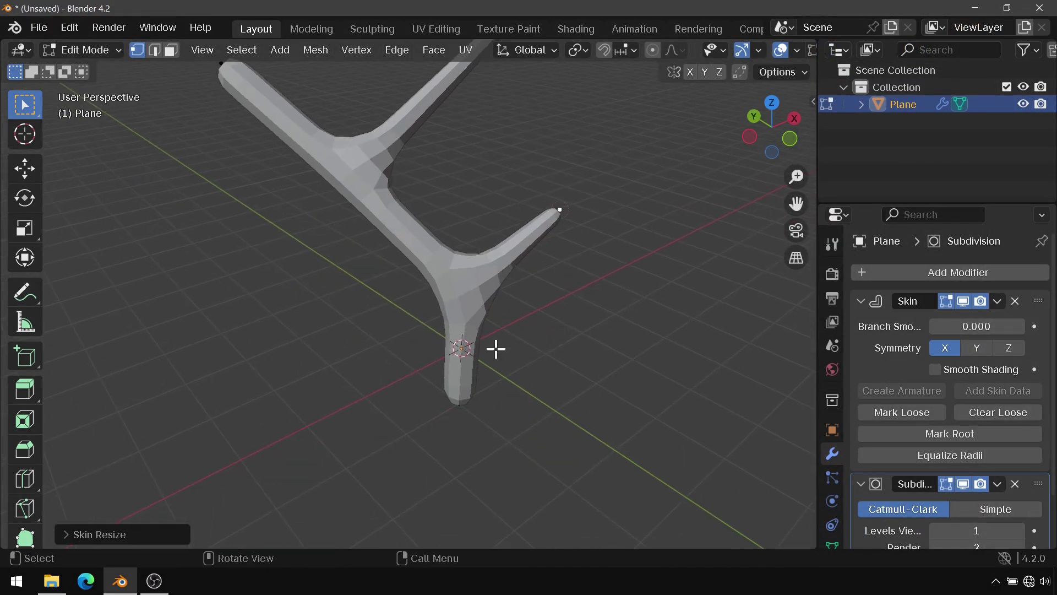
click(465, 408)
key(ctrl+a)
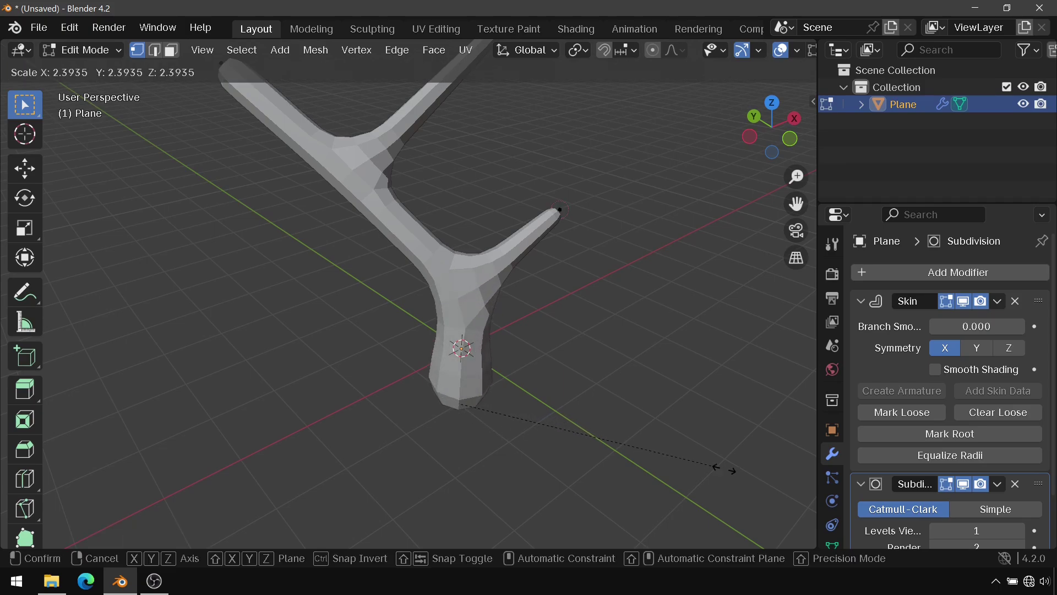
click(573, 419)
scroll(380, 260, down, 1)
Return the antler to Object Mode and collapse the Skin and Subdivision panels.
mouse_move(379, 260)
middle_down()
mouse_move(335, 300)
mouse_move(705, 253)
mouse_move(297, 268)
middle_up()
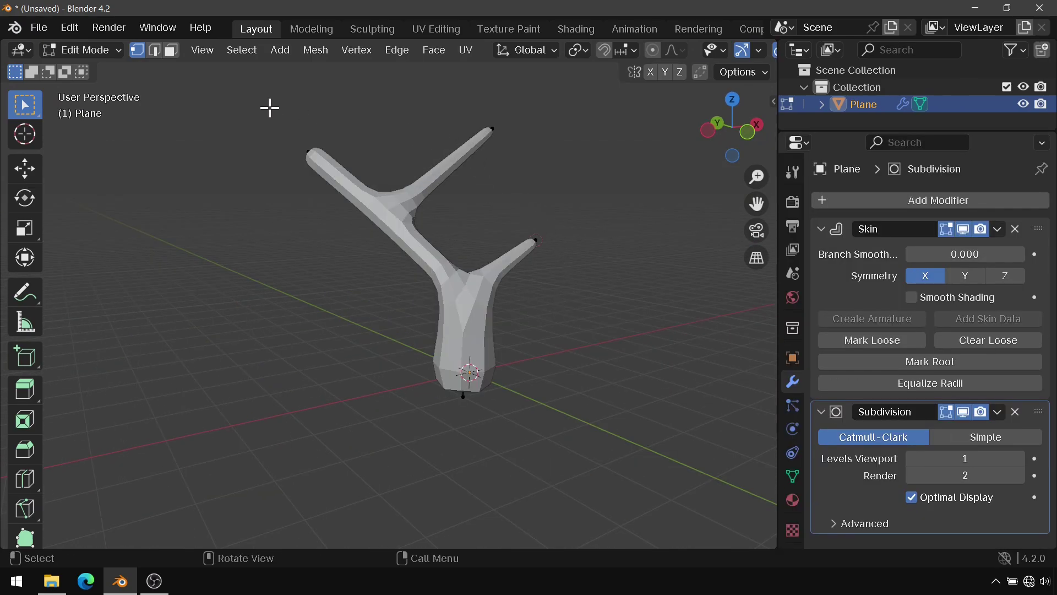
drag(269, 107, 601, 415)
mouse_move(601, 415)
middle_down()
mouse_move(564, 349)
mouse_move(362, 349)
mouse_move(486, 358)
mouse_move(571, 182)
middle_up()
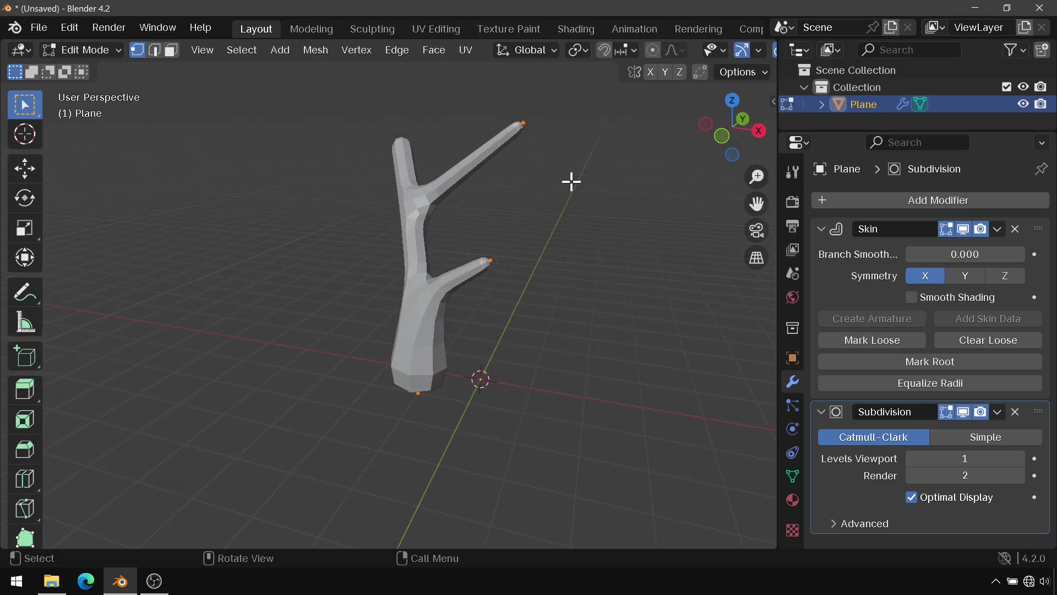
click(88, 50)
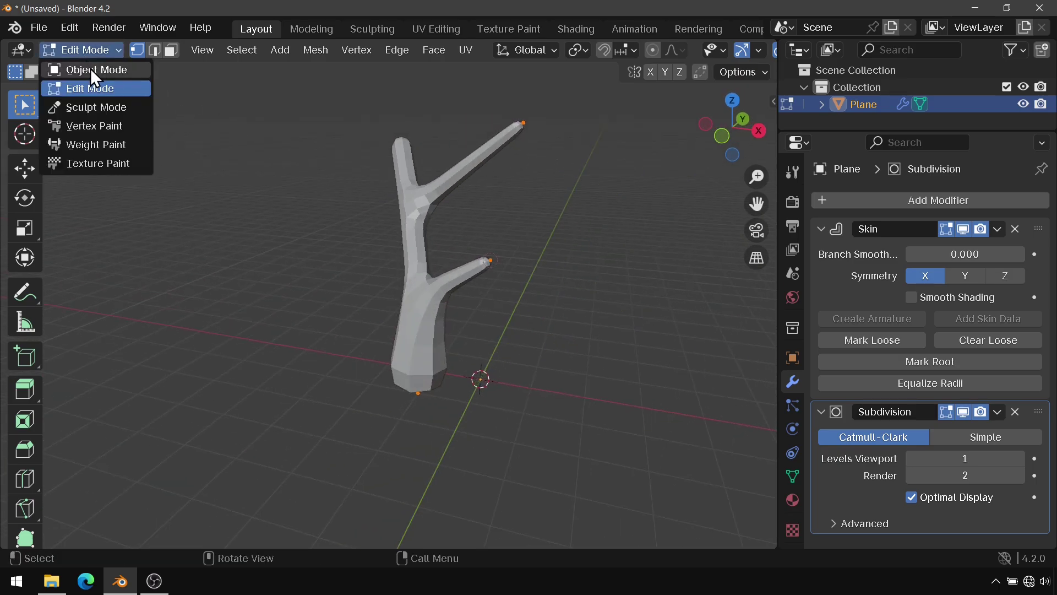
click(92, 68)
drag(777, 271, 740, 271)
click(784, 228)
click(784, 253)
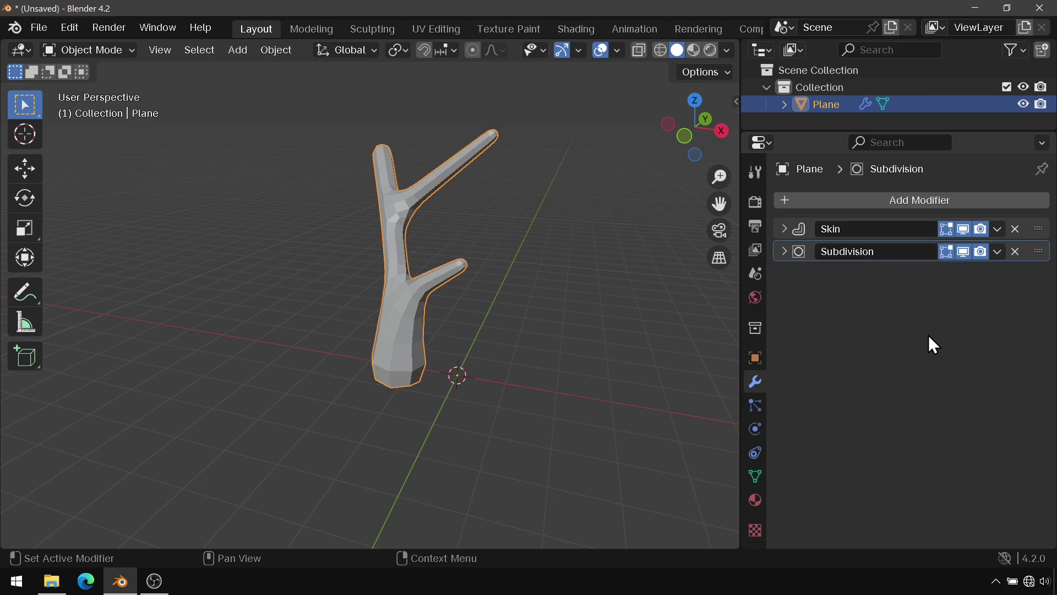
Move Skin below Subdivision in the stack and inspect the blocky result.
click(1045, 236)
drag(1046, 238, 1048, 297)
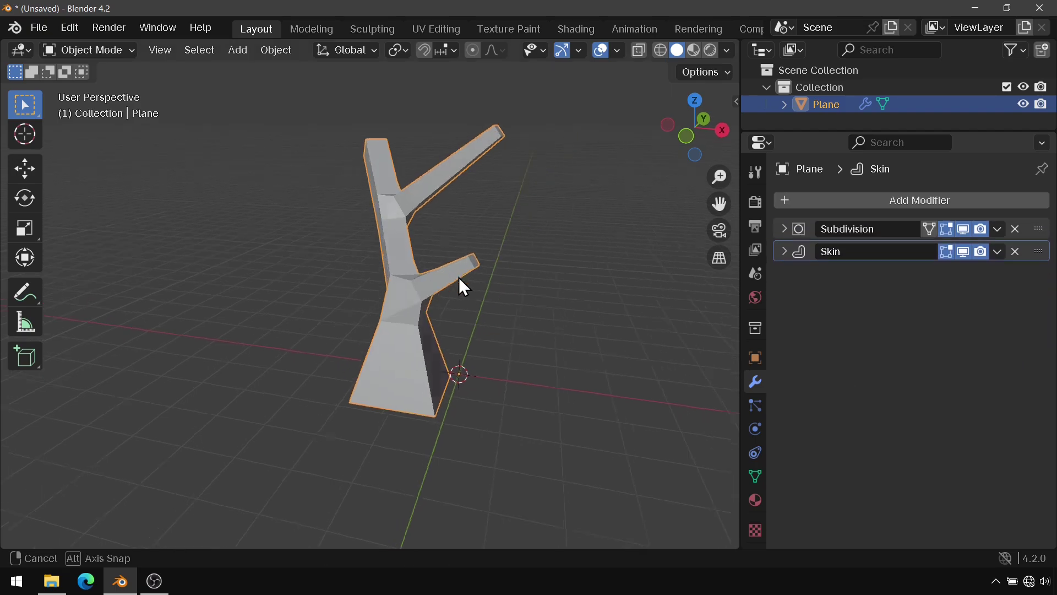
middle_drag(458, 276, 467, 276)
scroll(462, 272, up, 3)
scroll(461, 273, down, 1)
shift+scroll(461, 273, up, 2)
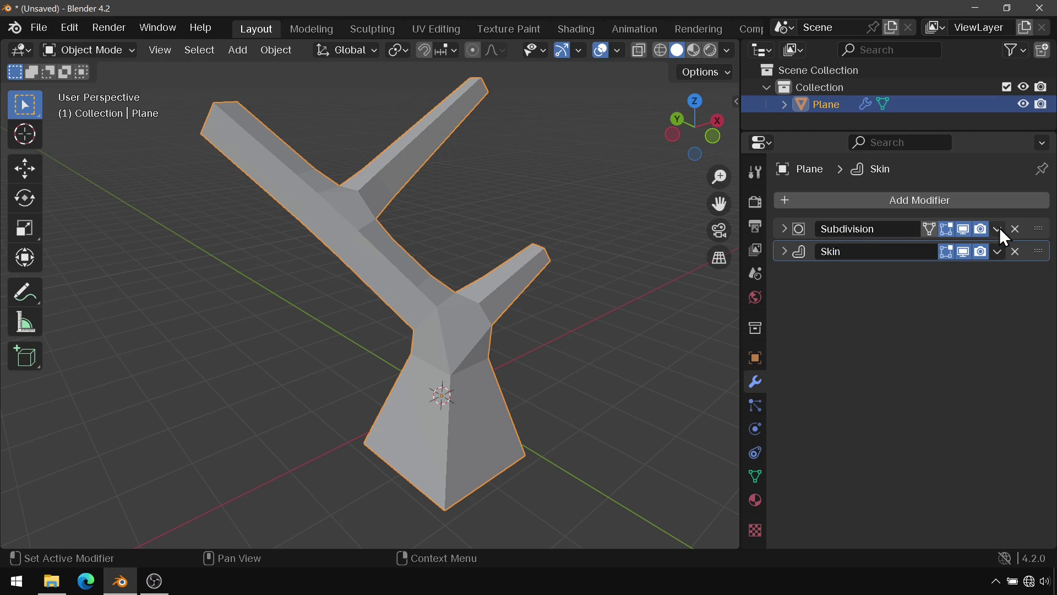
Move Skin back above Subdivision and apply both modifiers.
drag(1039, 251, 1041, 225)
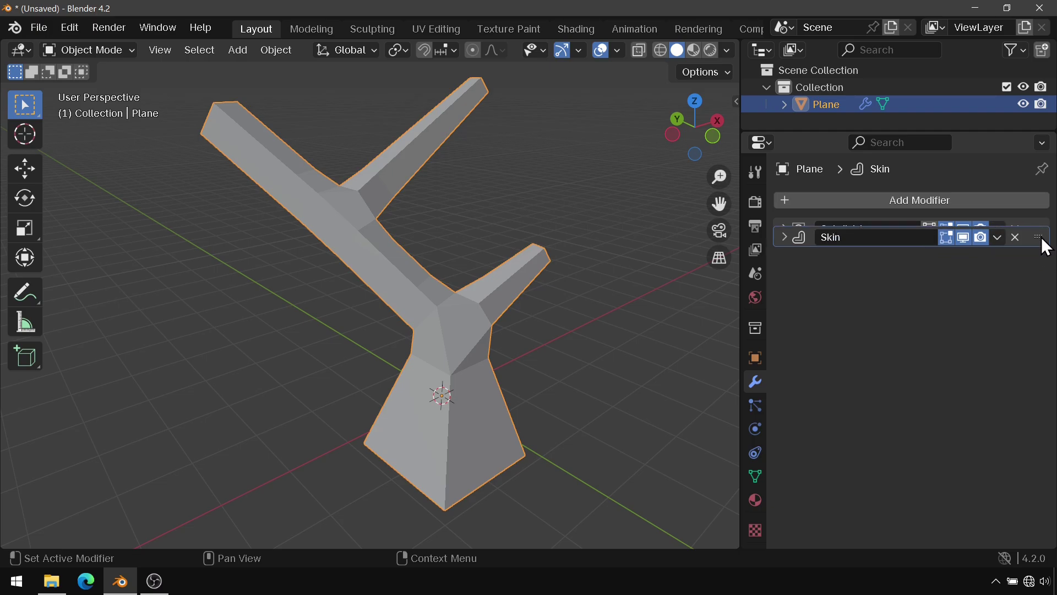
click(997, 229)
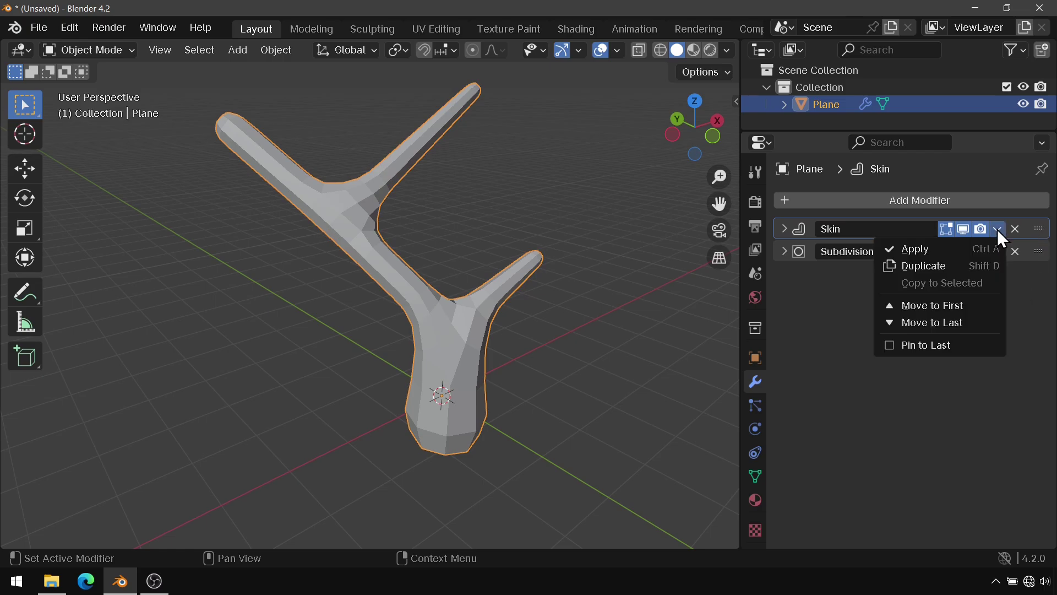
click(981, 252)
click(997, 229)
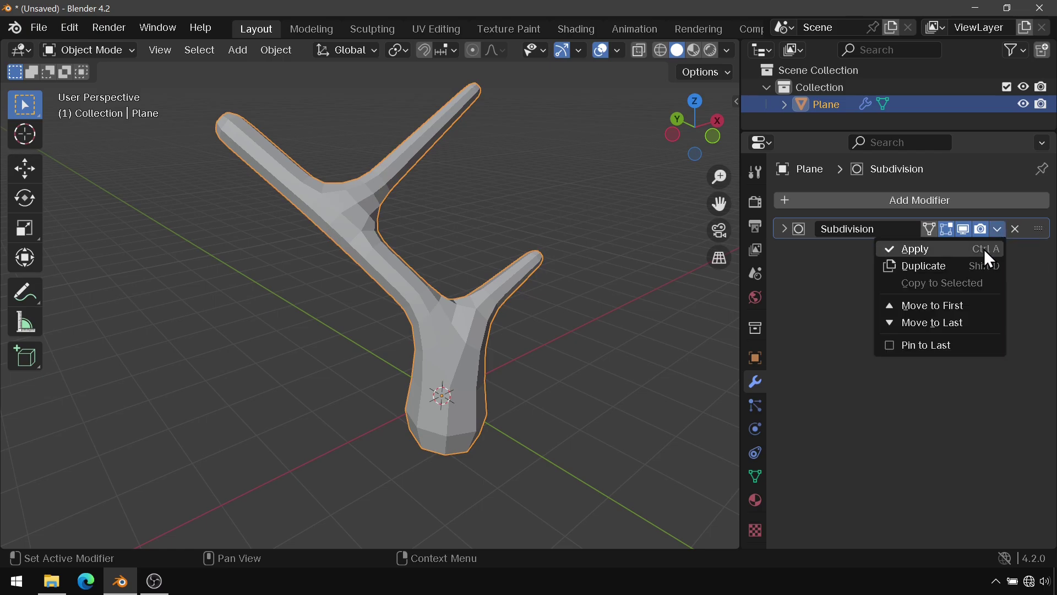
click(983, 249)
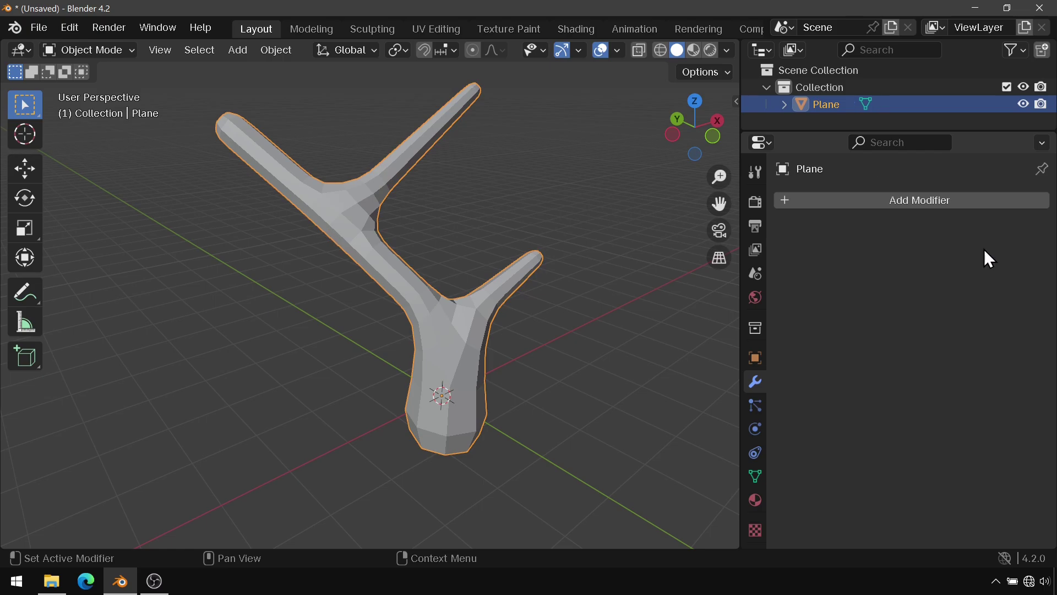
Inspect the dense quad mesh in Edit Mode by selecting faces around the fork.
click(113, 55)
click(112, 86)
key(3)
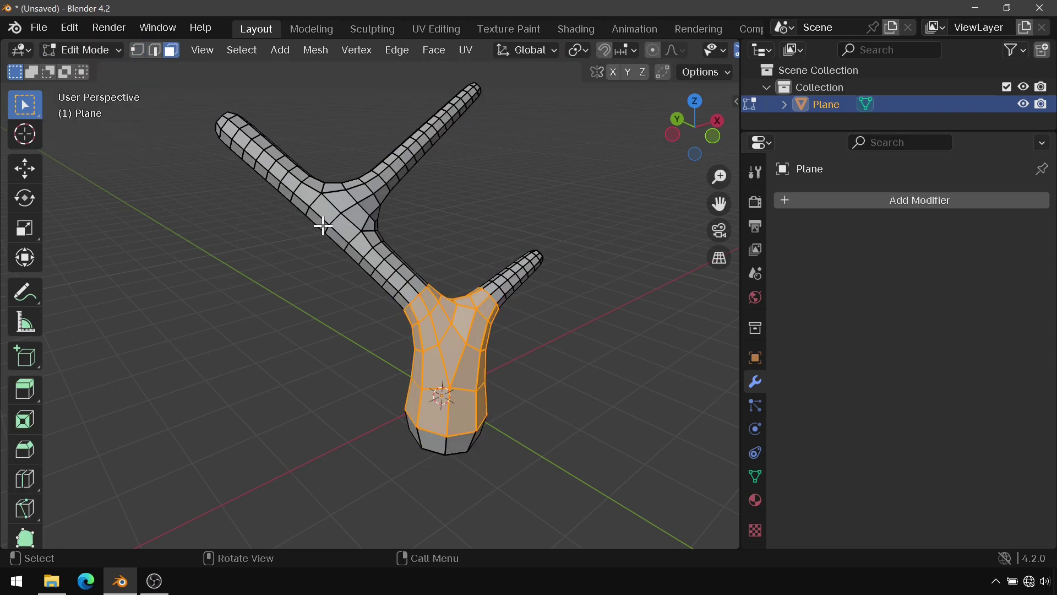
click(320, 220)
click(381, 249)
click(365, 203)
click(385, 172)
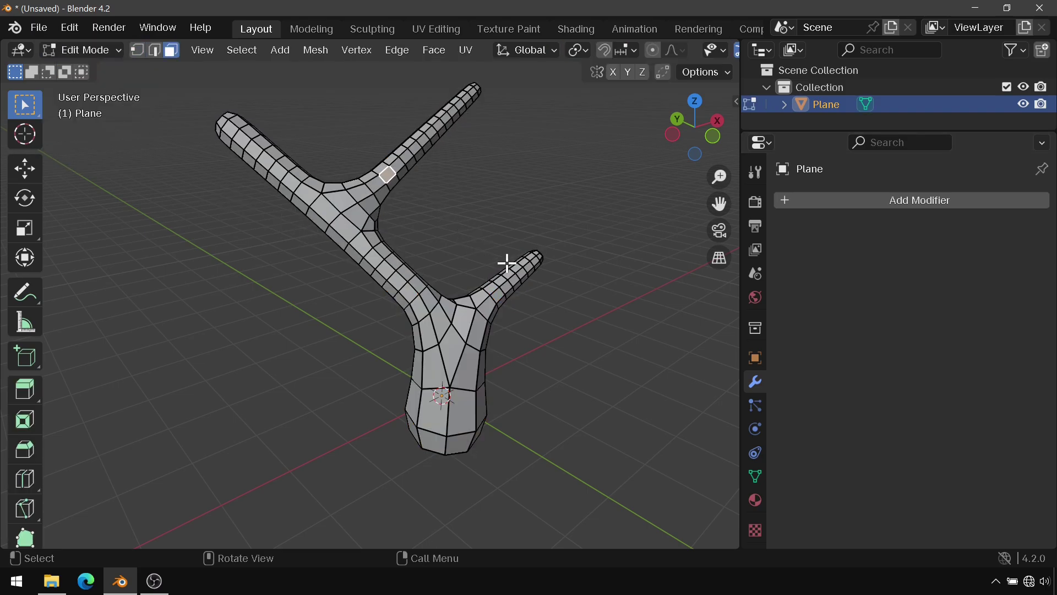
middle_drag(505, 259, 683, 324)
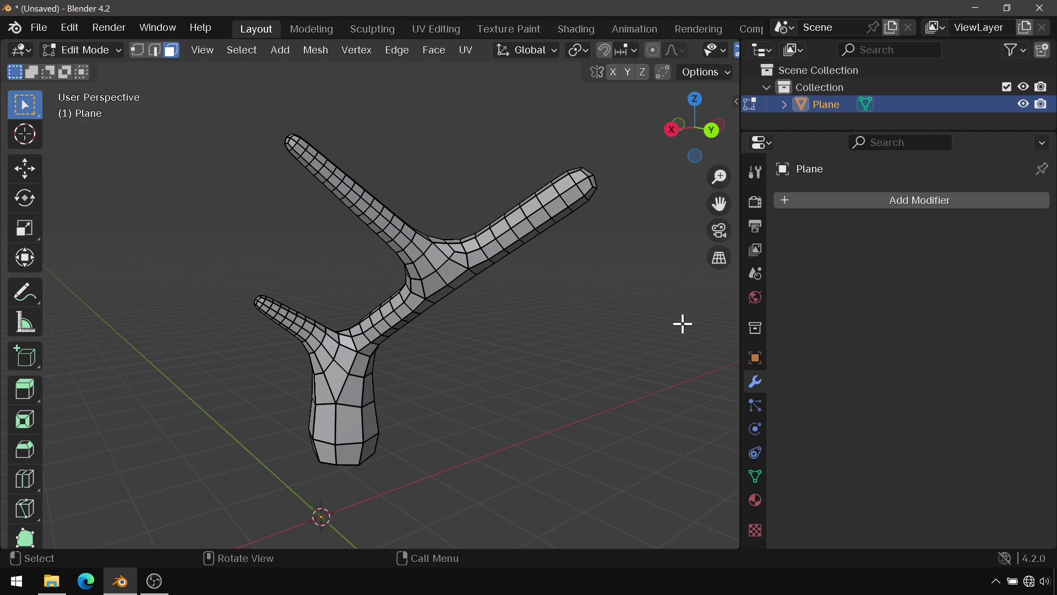